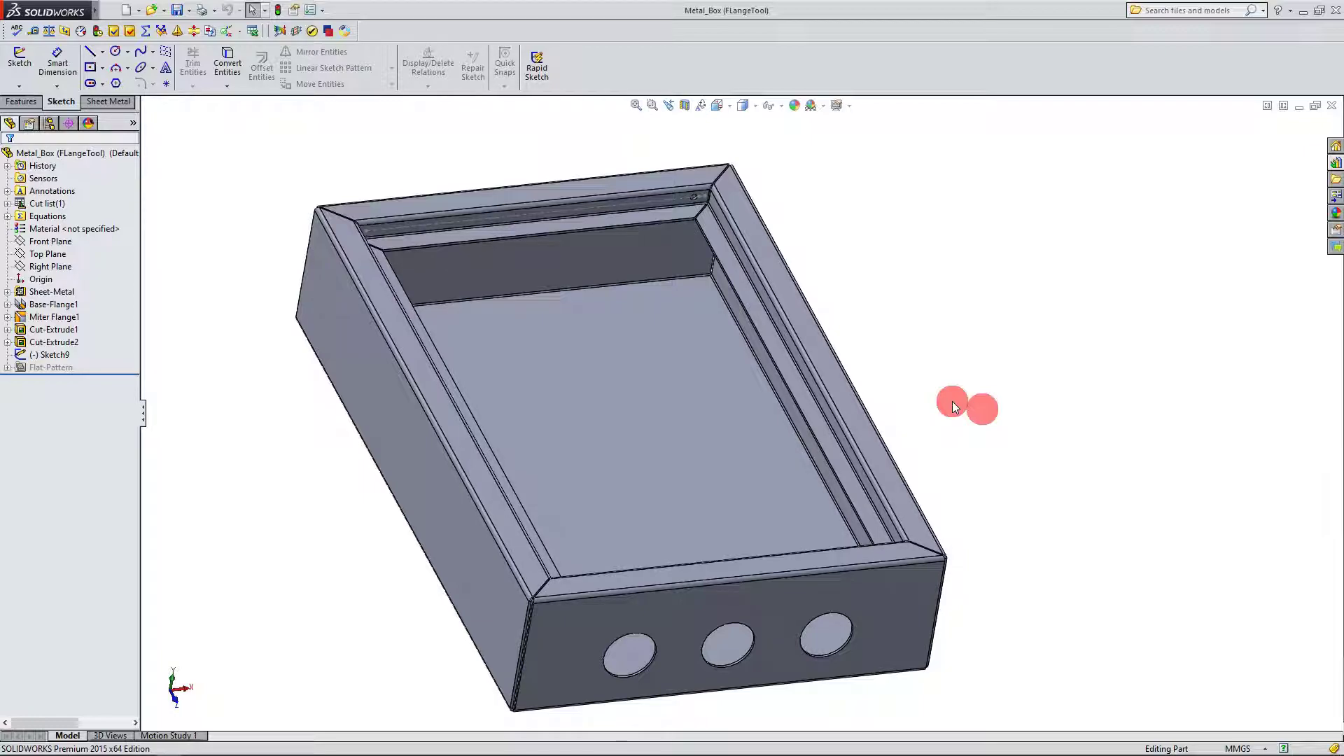
# Step: Expand Cut-Extrude2 and select Sketch8 to display its Ø5, 11 and 5.50 dimensions
pyautogui.scroll(1, 968, 403)
pyautogui.scroll(-1, 967, 404)
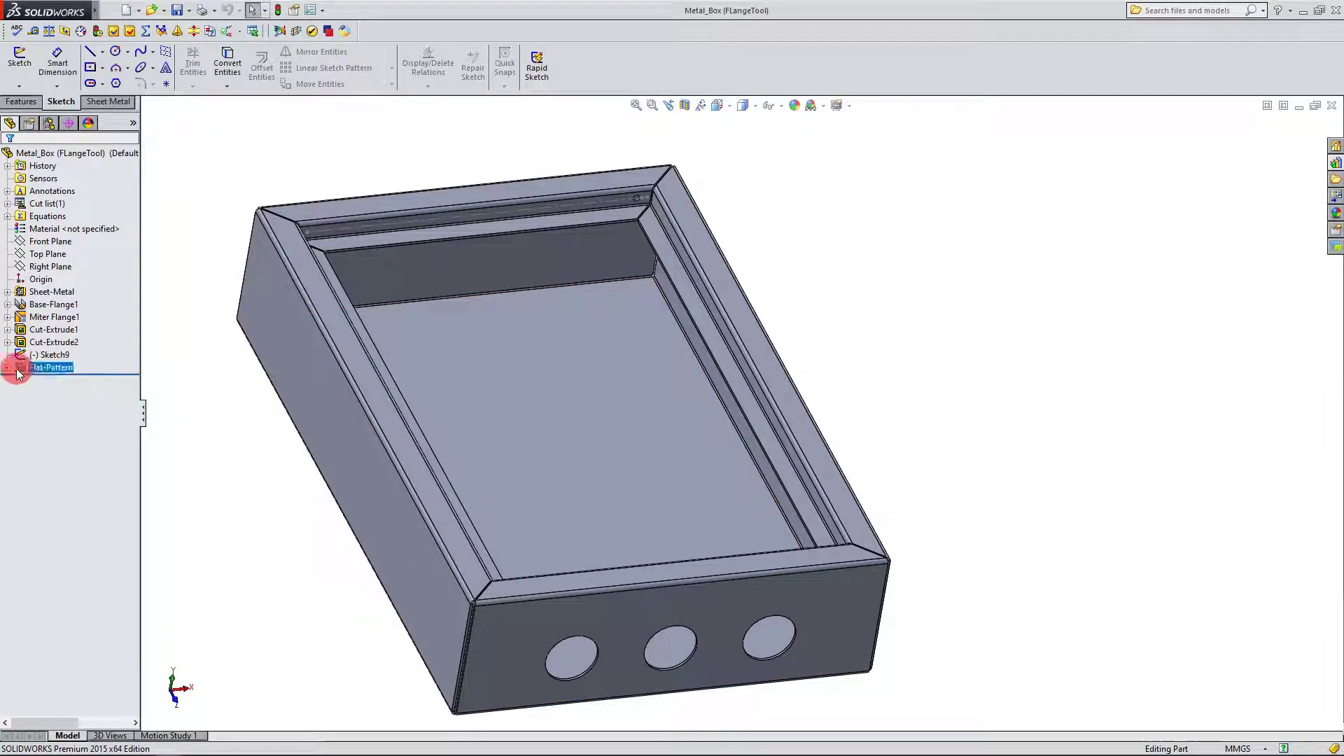
pyautogui.click(7, 343)
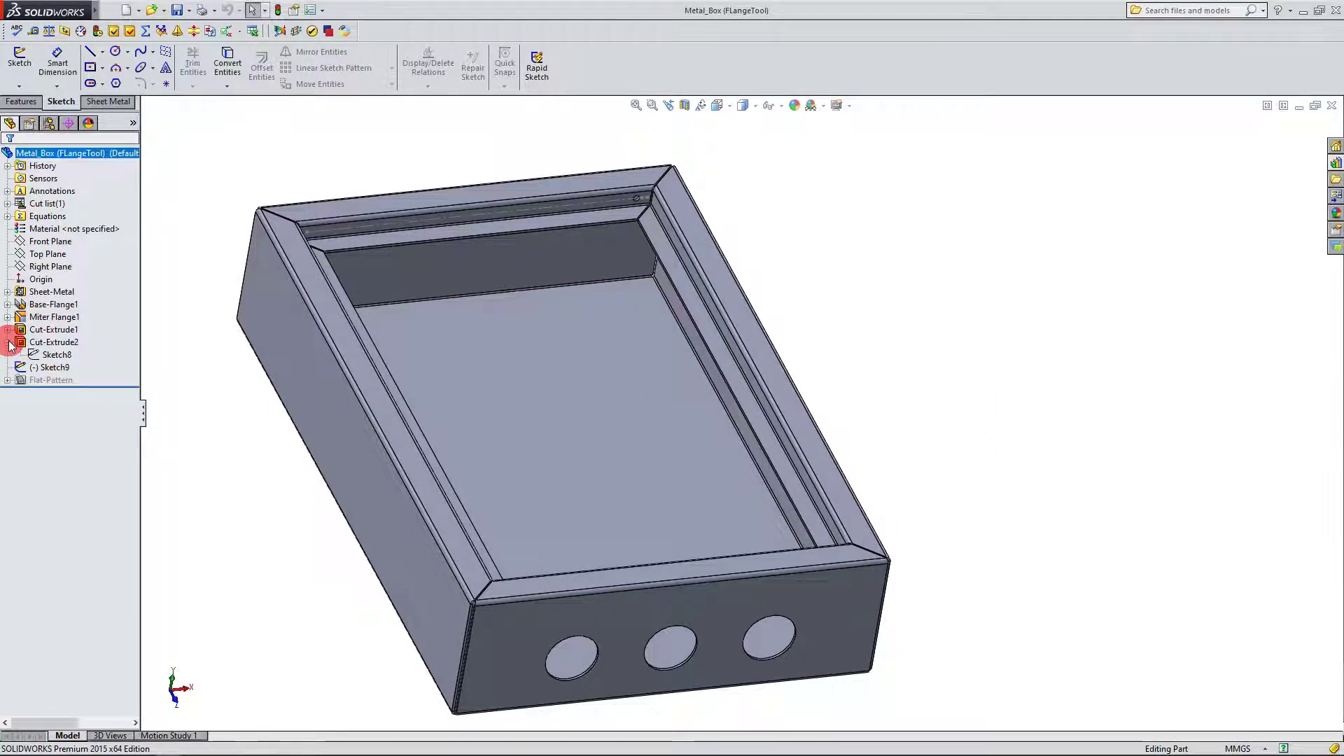
pyautogui.click(44, 354)
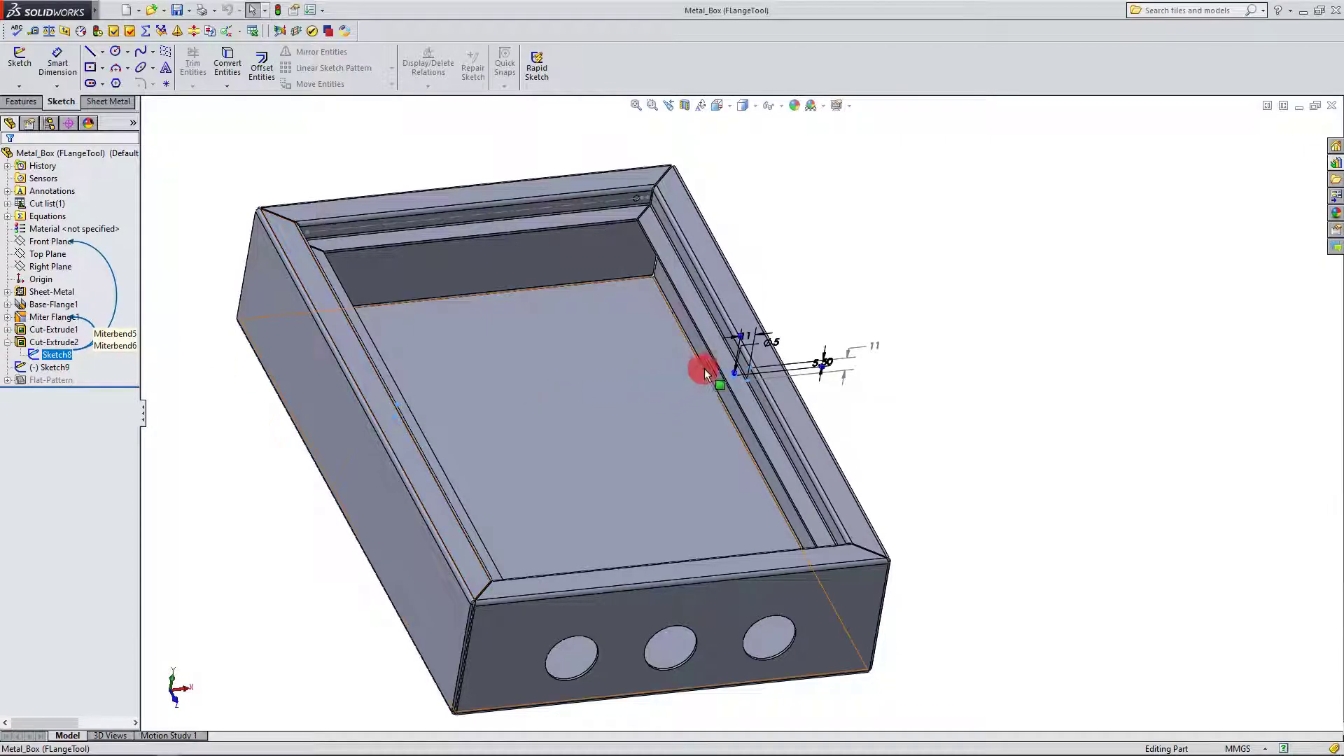
pyautogui.scroll(-5, 753, 346)
pyautogui.scroll(-4, 746, 396)
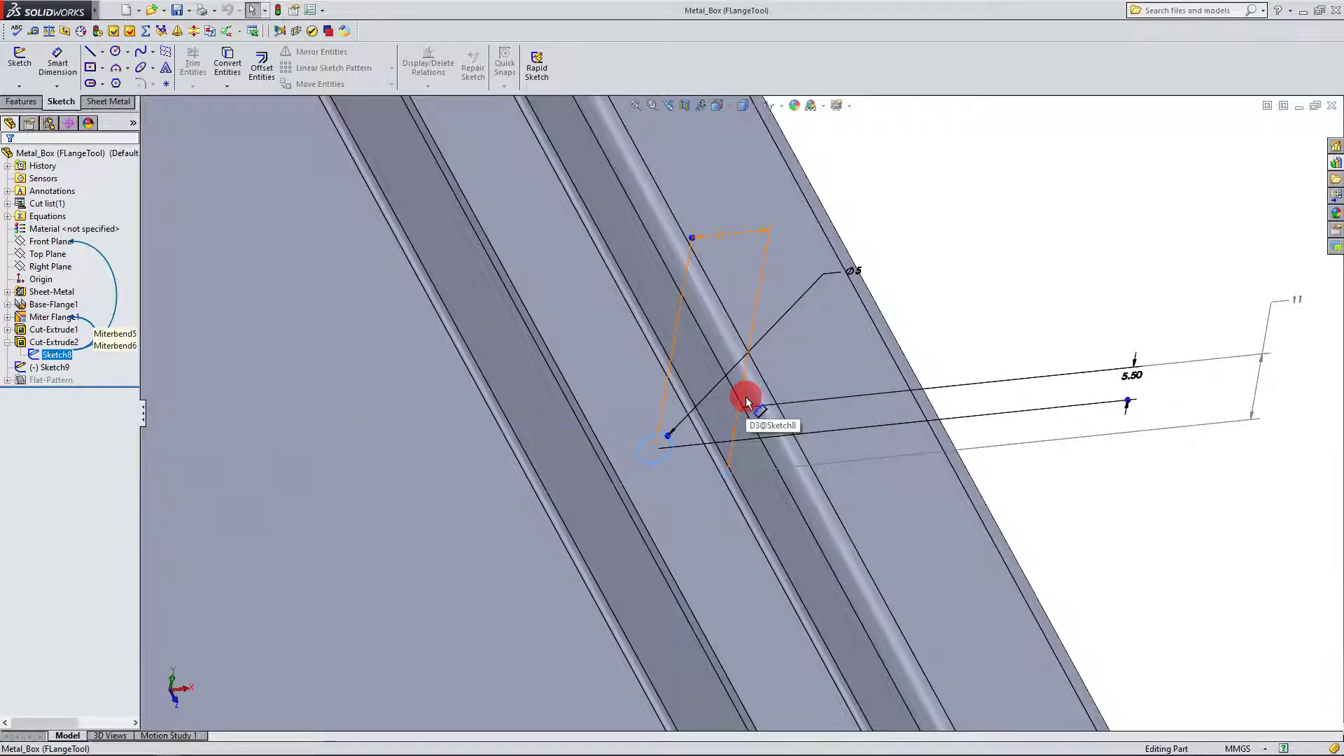
pyautogui.scroll(1, 931, 313)
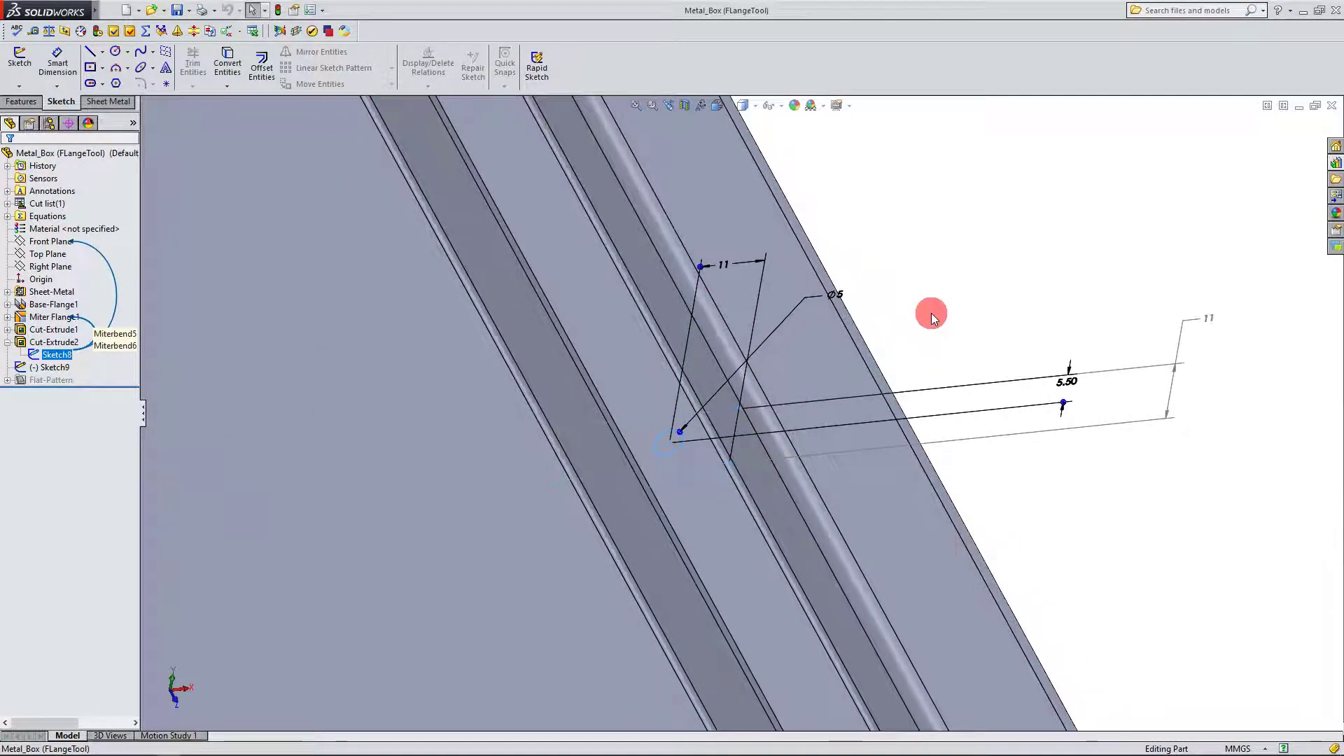
pyautogui.scroll(-1, 931, 313)
# Step: Orbit around the hole sketch, then reselect Sketch8 in the feature tree
pyautogui.moveTo(905, 313); pyautogui.dragTo(887, 296, button='middle')
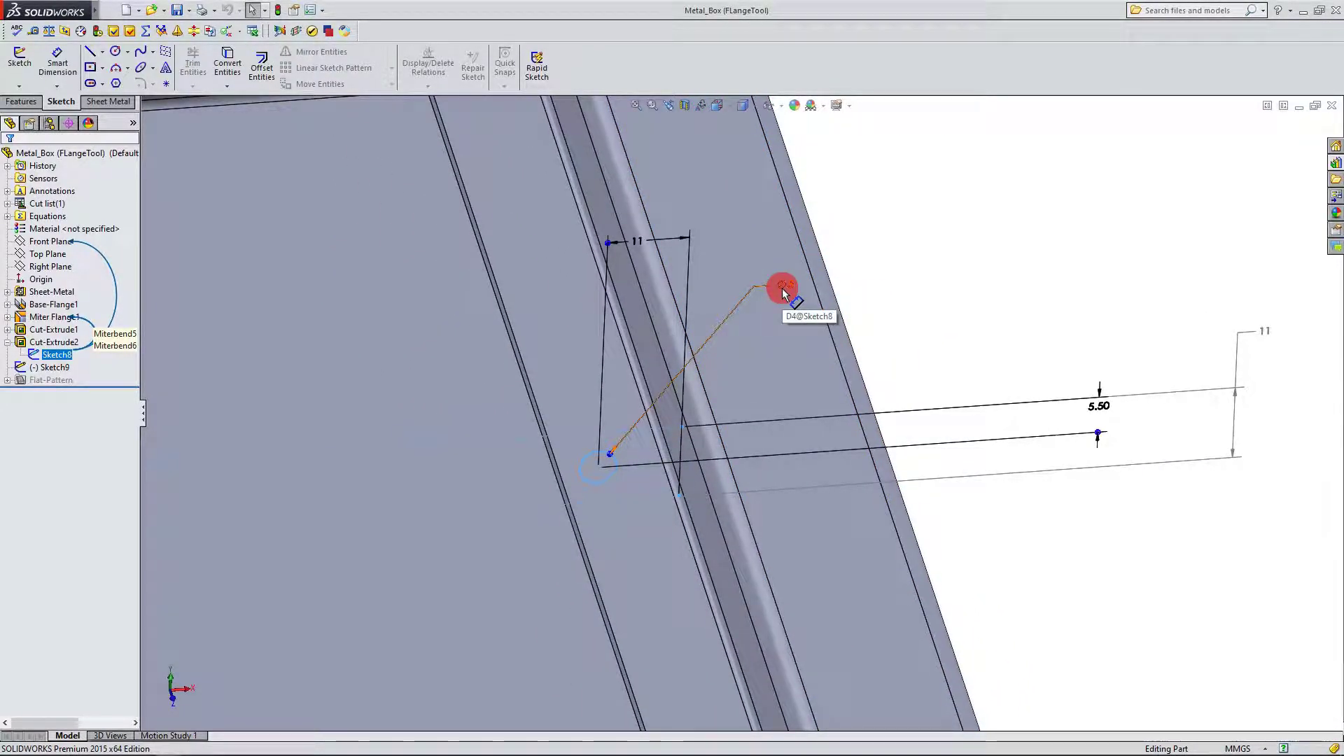
pyautogui.scroll(1, 881, 357)
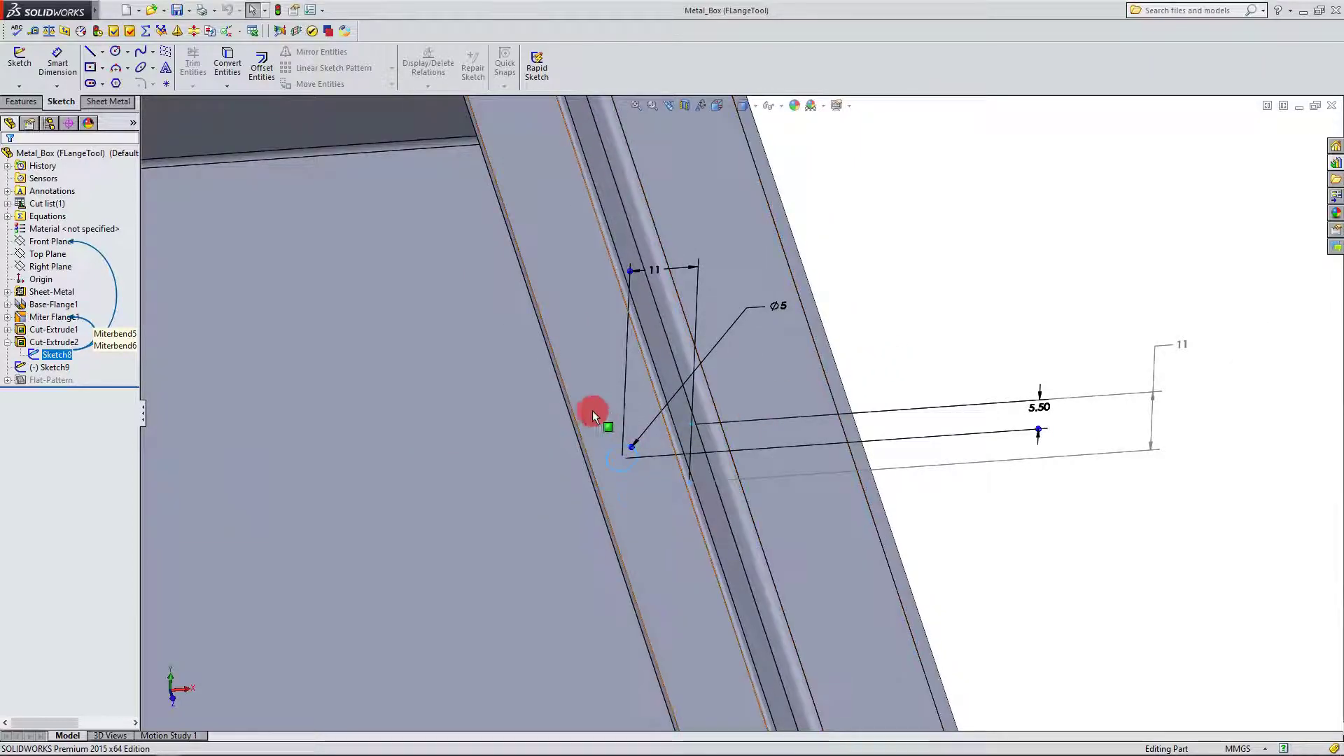
pyautogui.scroll(-1, 580, 390)
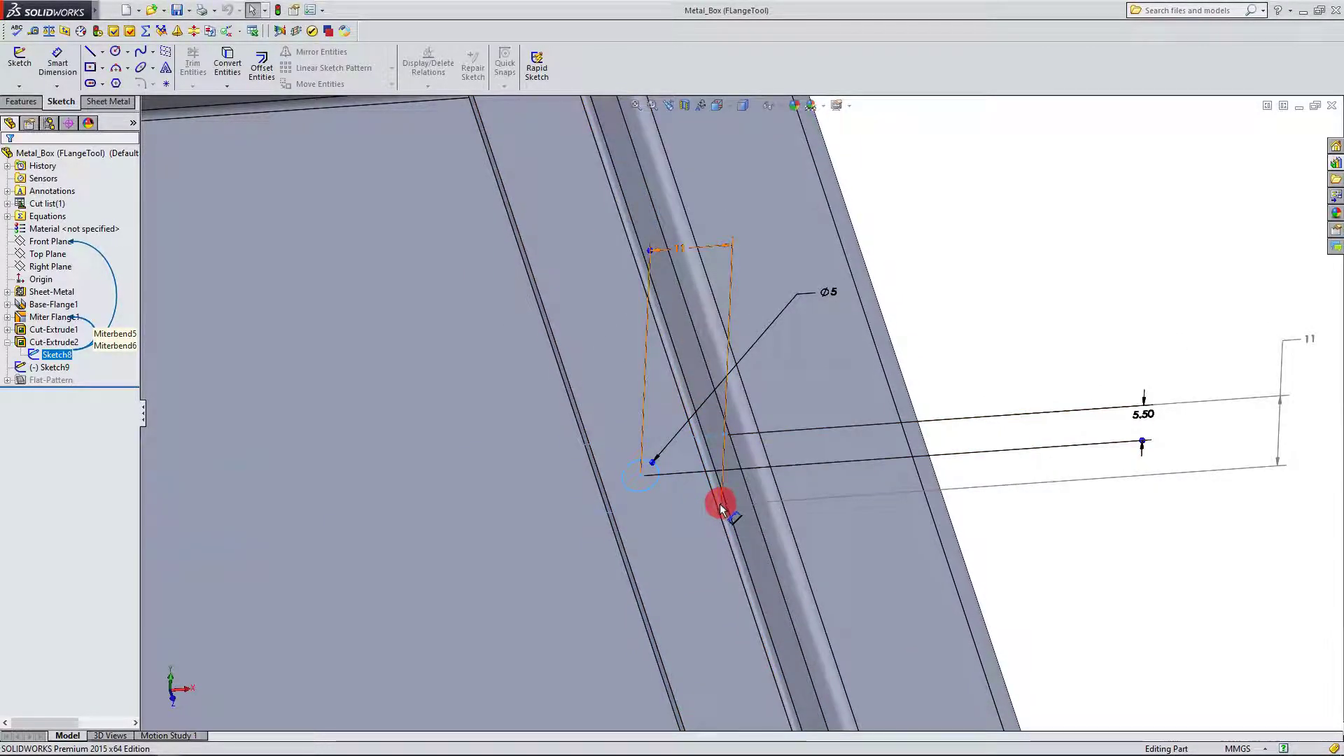
pyautogui.click(1027, 333)
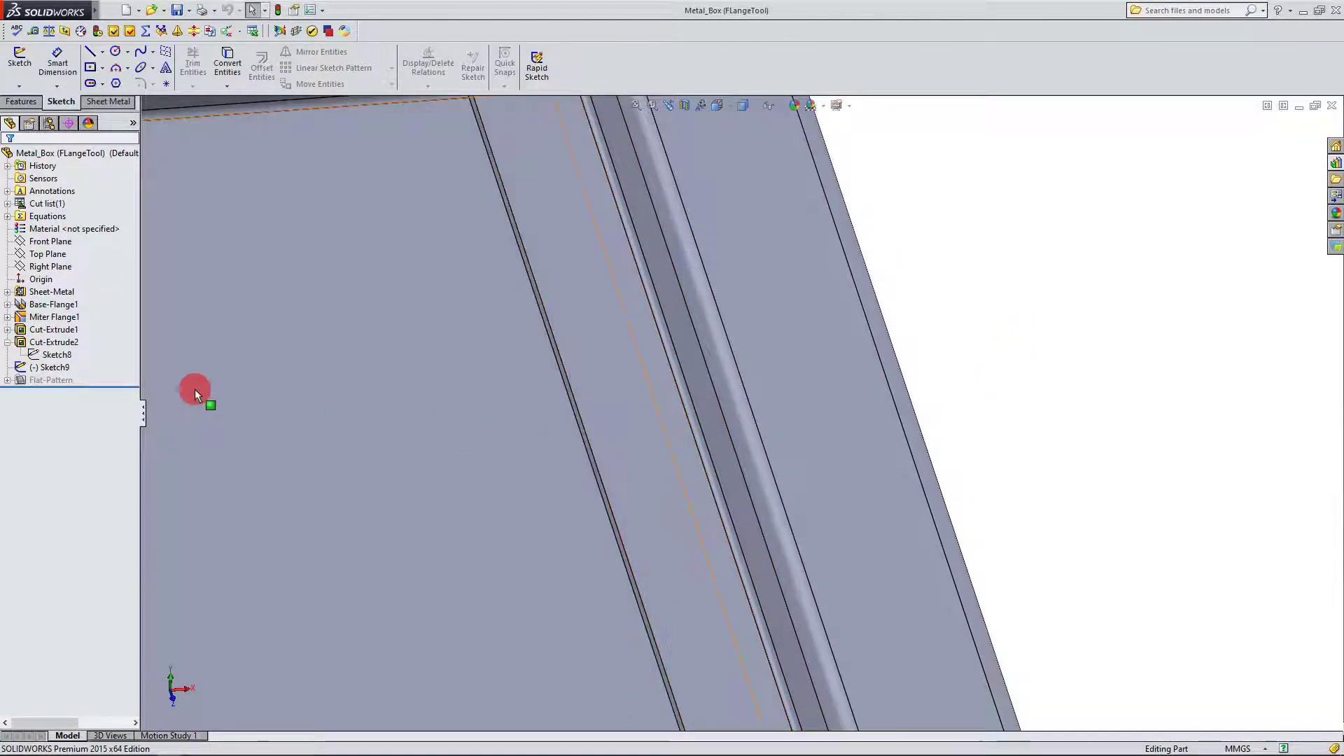
pyautogui.click(56, 354)
# Step: Set Sketch8 to Show so the hole sketch stays visible on the box
pyautogui.rightClick(56, 354)
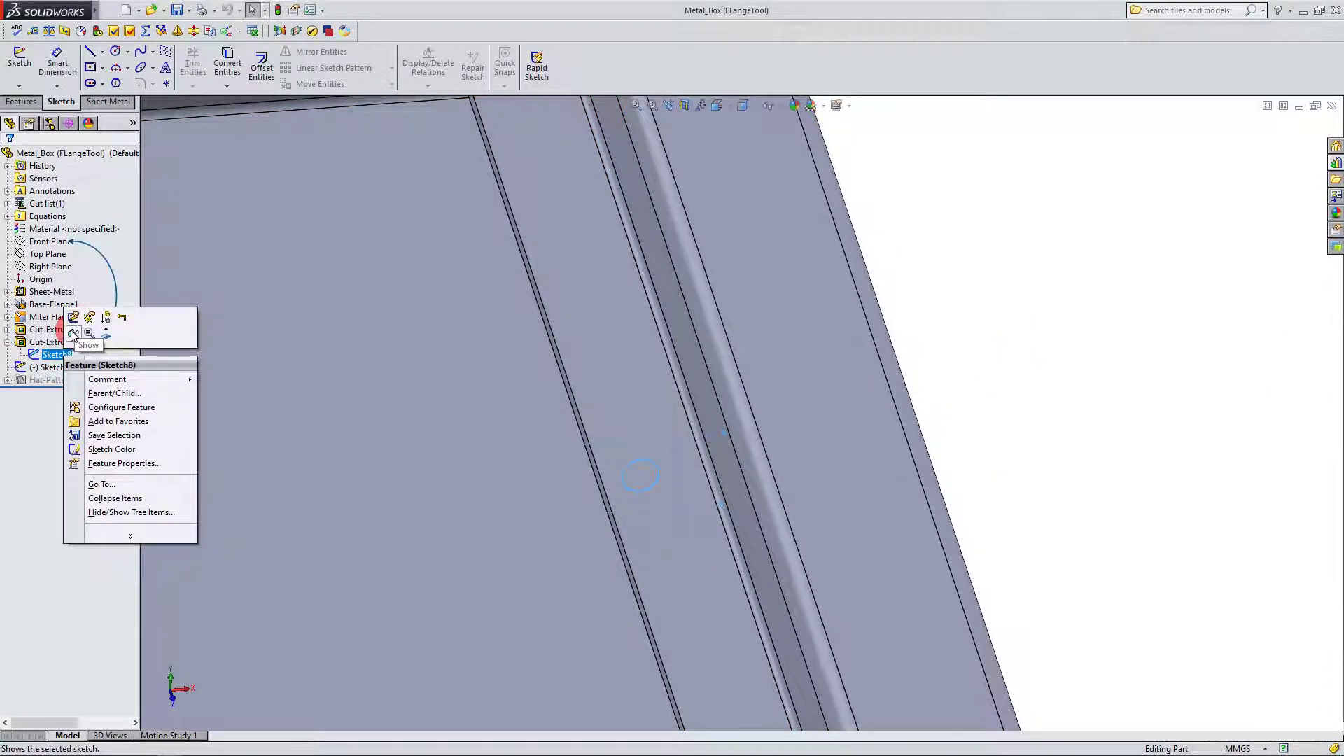
pyautogui.click(72, 334)
pyautogui.moveTo(901, 373)
pyautogui.mouseDown(button='middle')
pyautogui.moveTo(808, 460)
pyautogui.moveTo(750, 393)
pyautogui.mouseUp(button='middle')
pyautogui.click(34, 357)
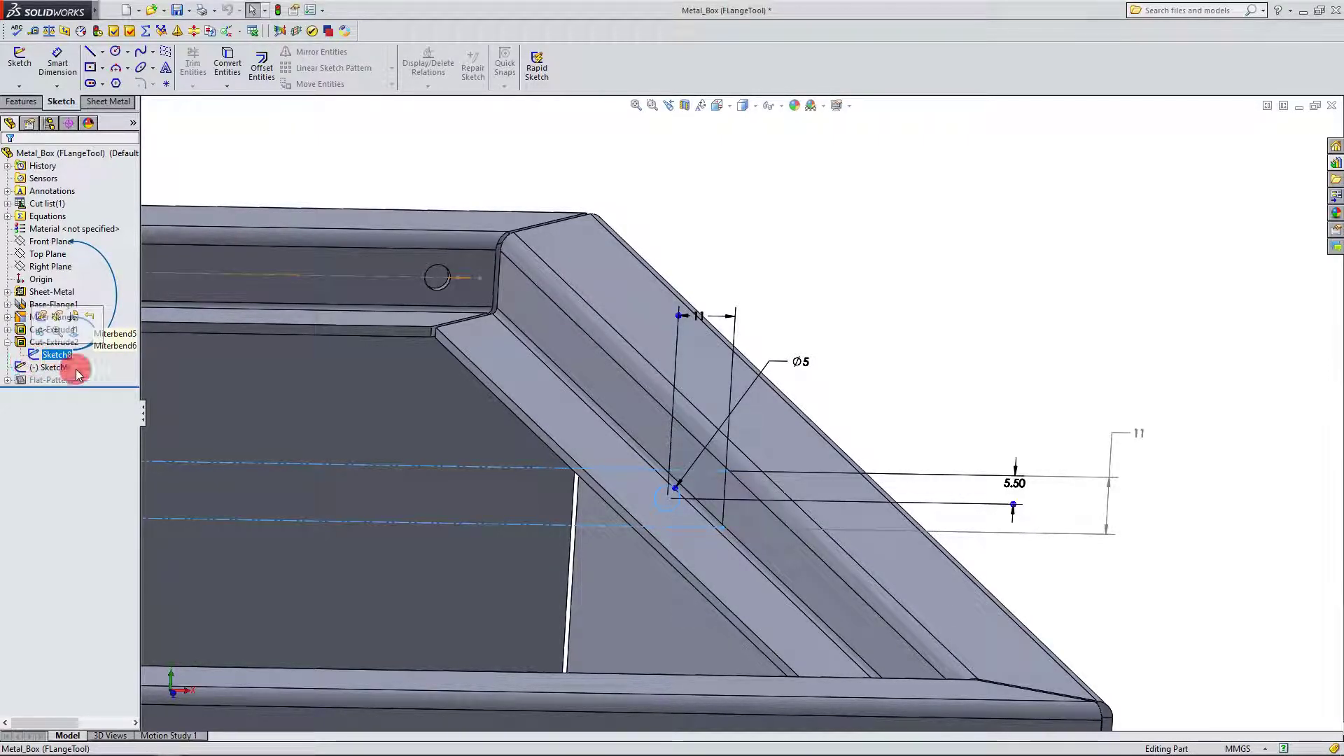
# Step: Check the displayed hole sketch from a new angle, then save the Metal_Box part
pyautogui.scroll(6, 779, 381)
pyautogui.moveTo(625, 404); pyautogui.dragTo(623, 450, button='middle')
pyautogui.scroll(-3, 624, 451)
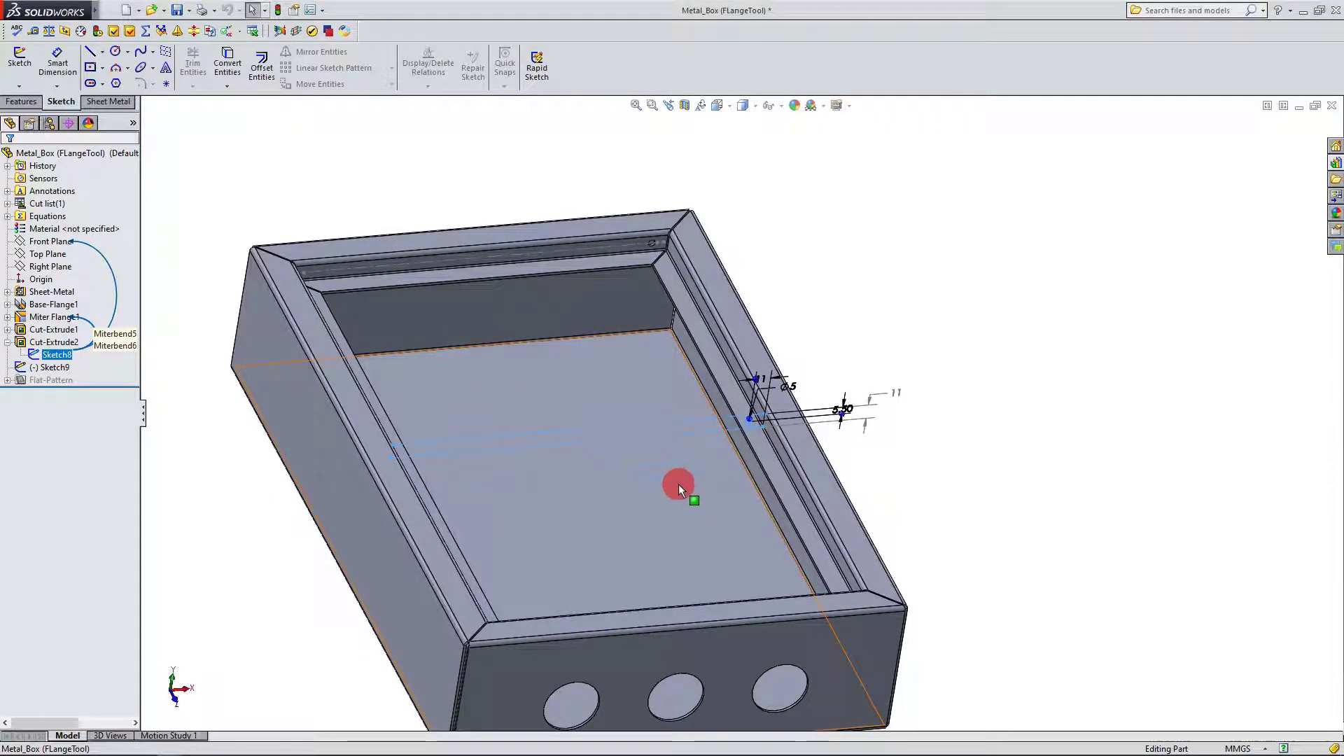
pyautogui.scroll(-2, 673, 260)
pyautogui.scroll(2, 673, 259)
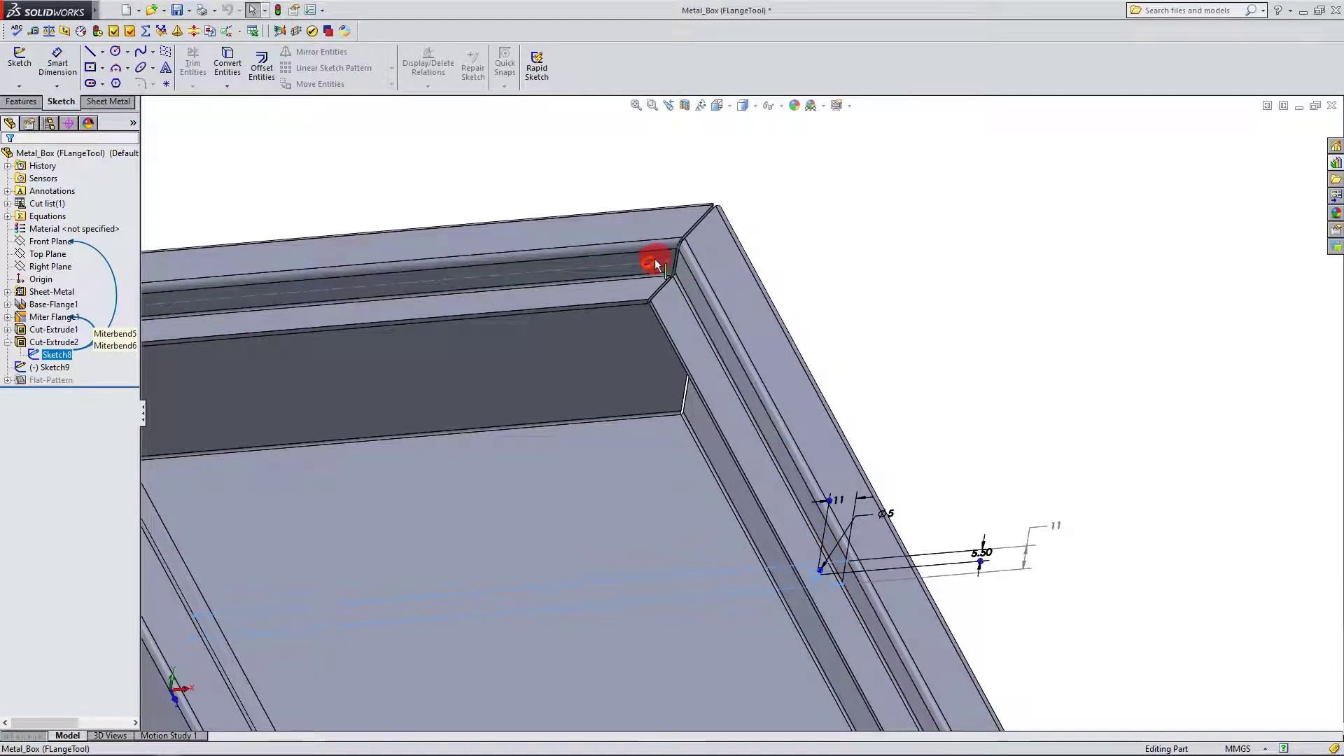
pyautogui.scroll(3, 654, 258)
pyautogui.scroll(-5, 864, 640)
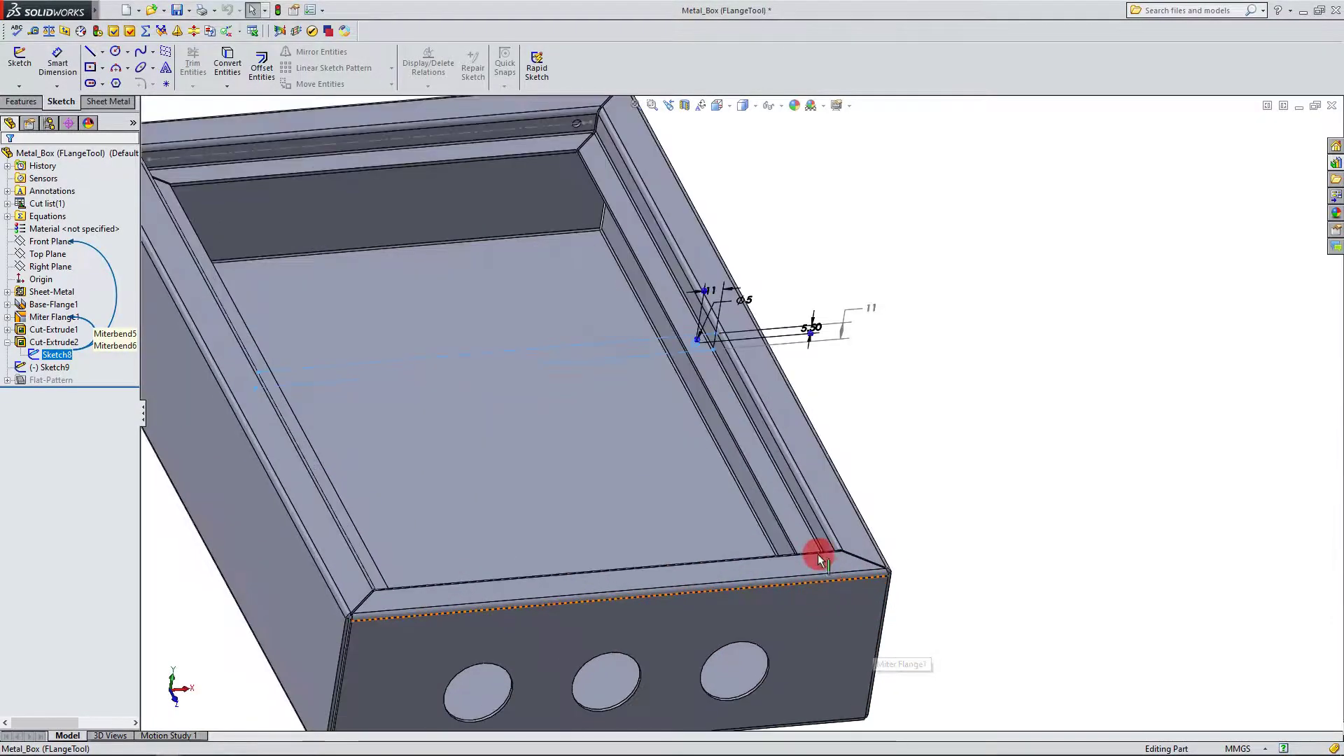
pyautogui.scroll(4, 815, 575)
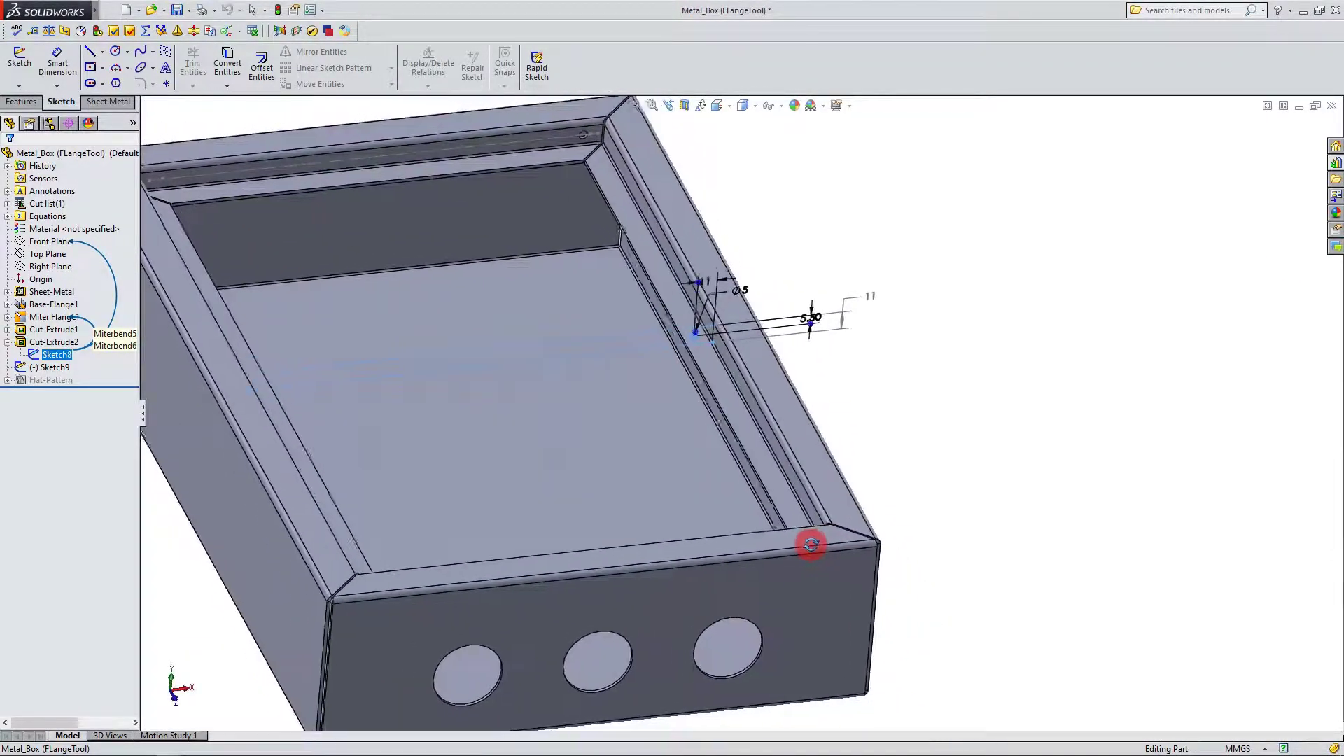
pyautogui.scroll(-4, 560, 262)
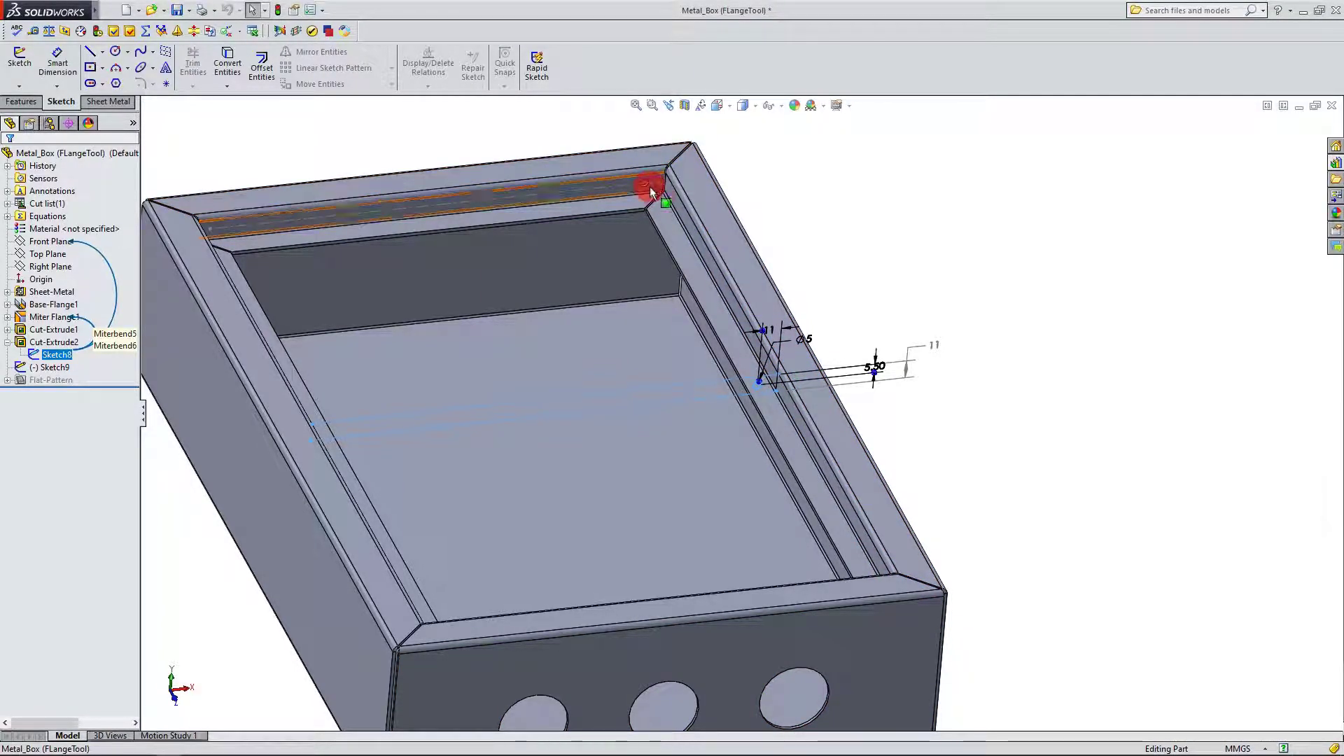
pyautogui.scroll(3, 636, 293)
pyautogui.scroll(-3, 620, 320)
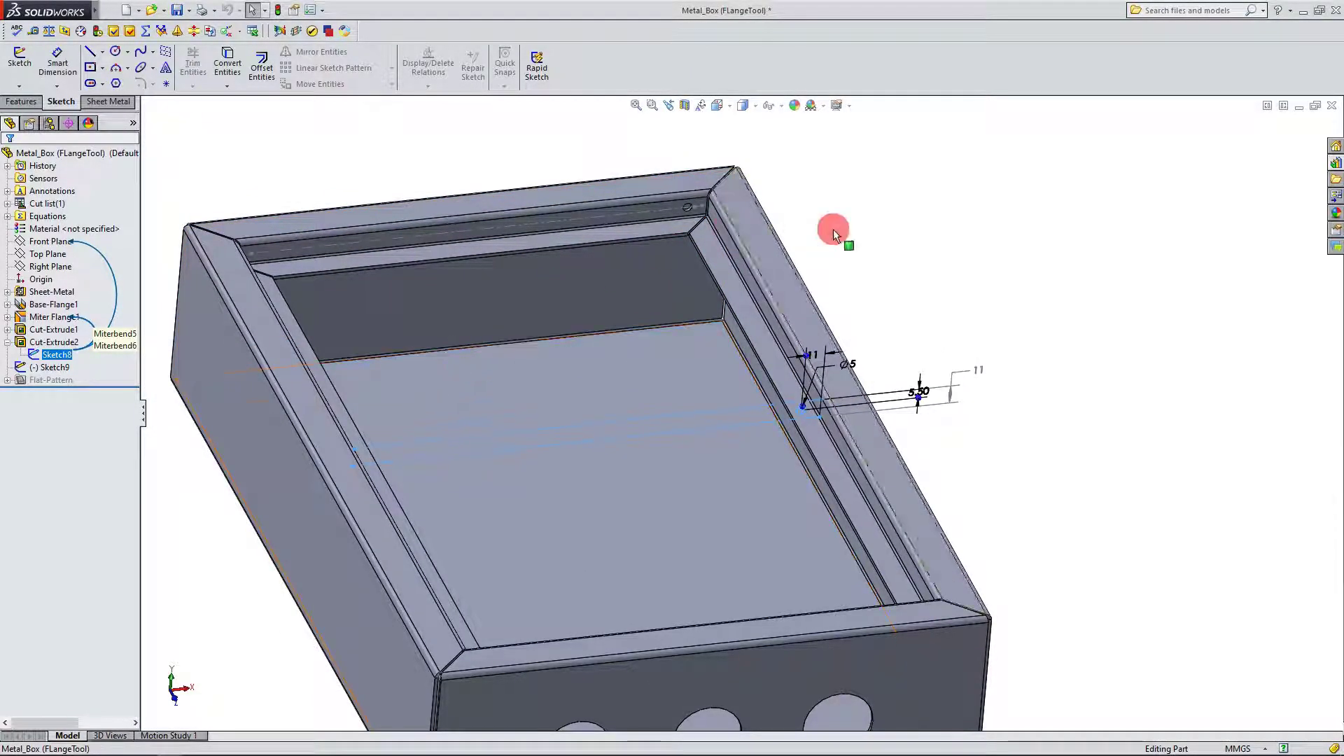
pyautogui.click(177, 9)
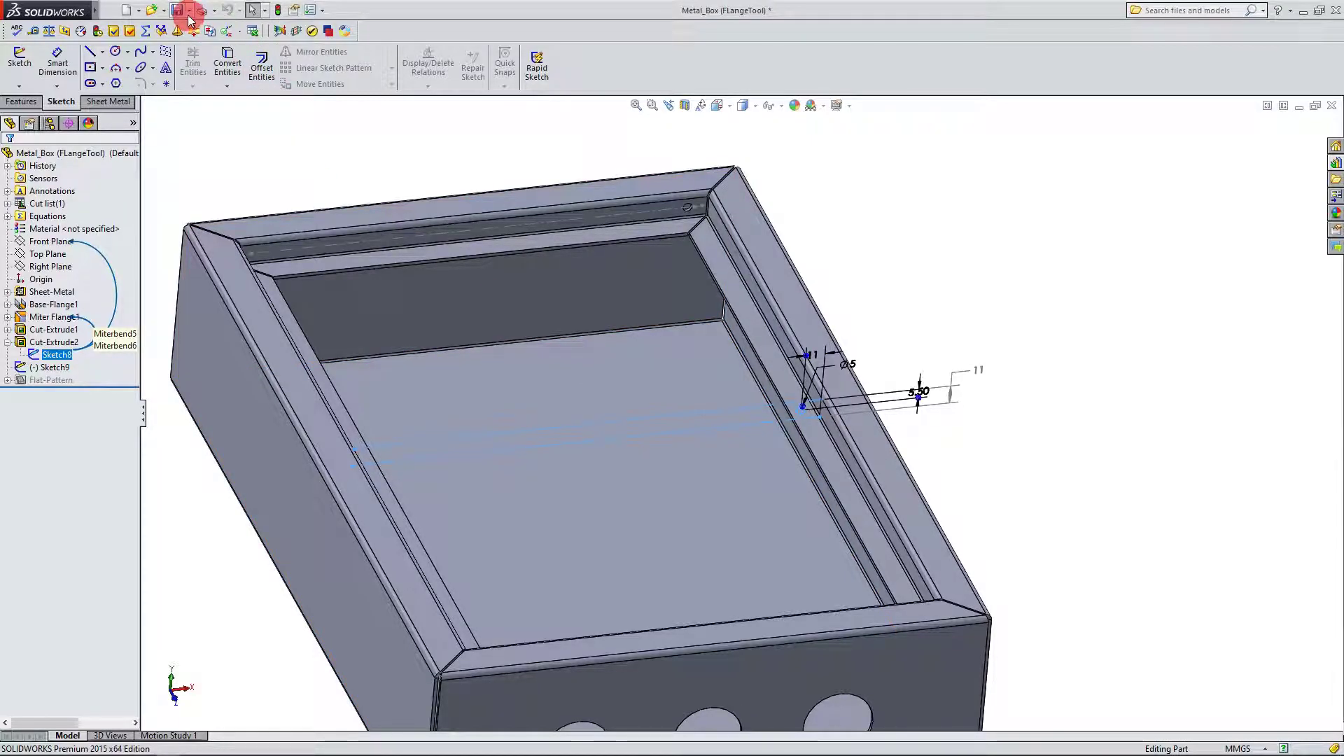
# Step: Cascade the windows and bring the Door part to the front, maximized
pyautogui.click(1284, 106)
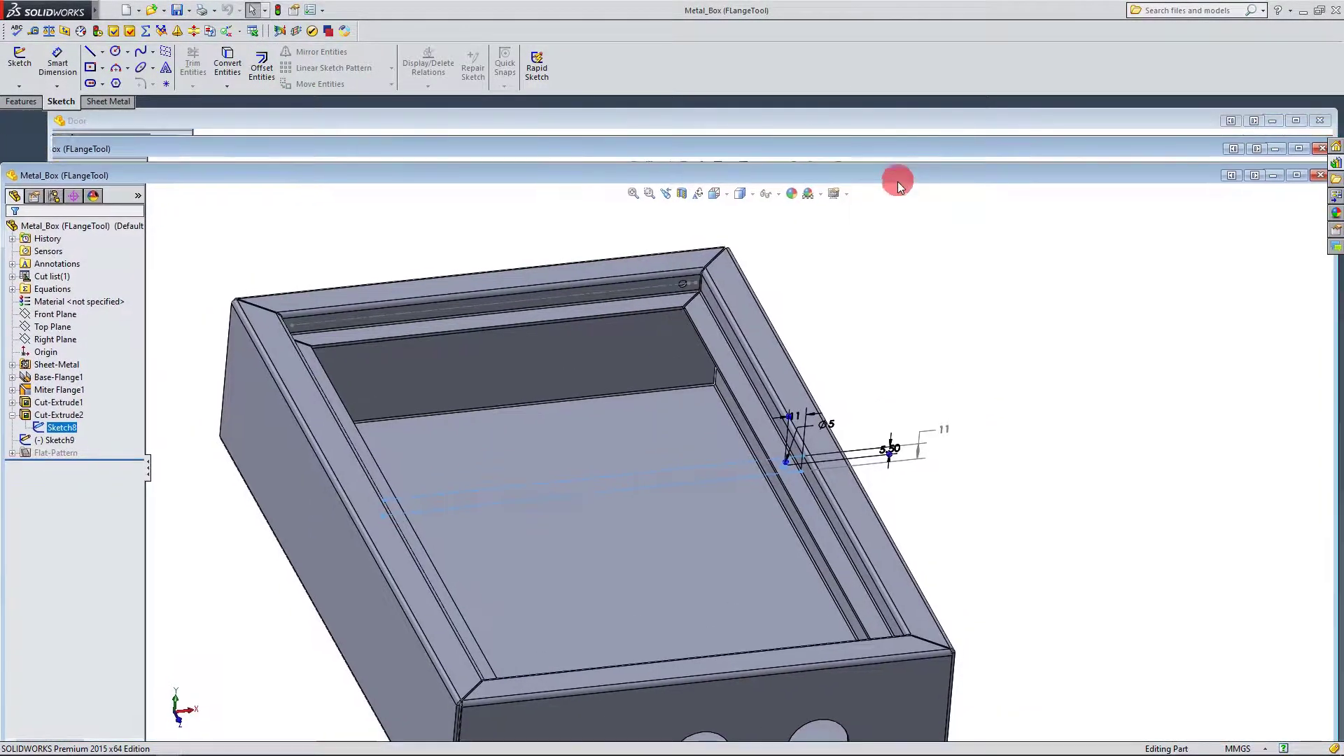
pyautogui.click(855, 126)
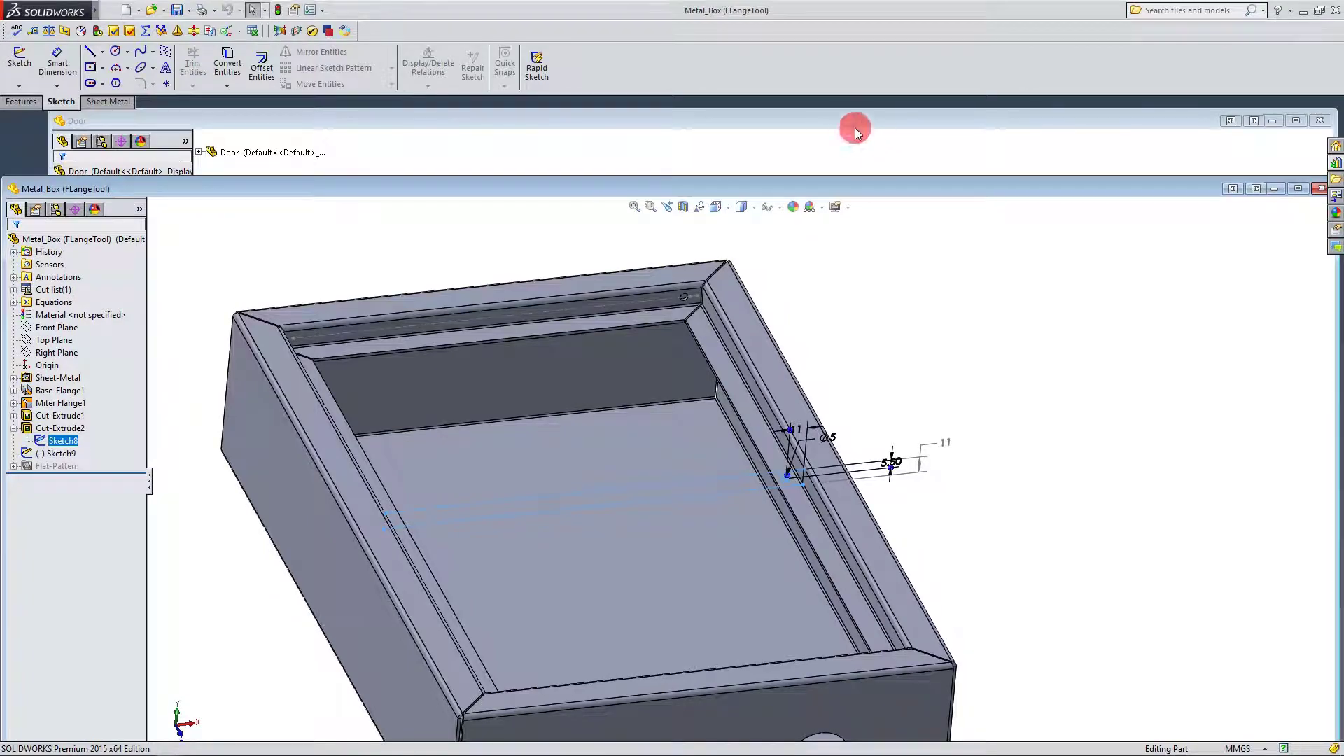
pyautogui.click(1299, 121)
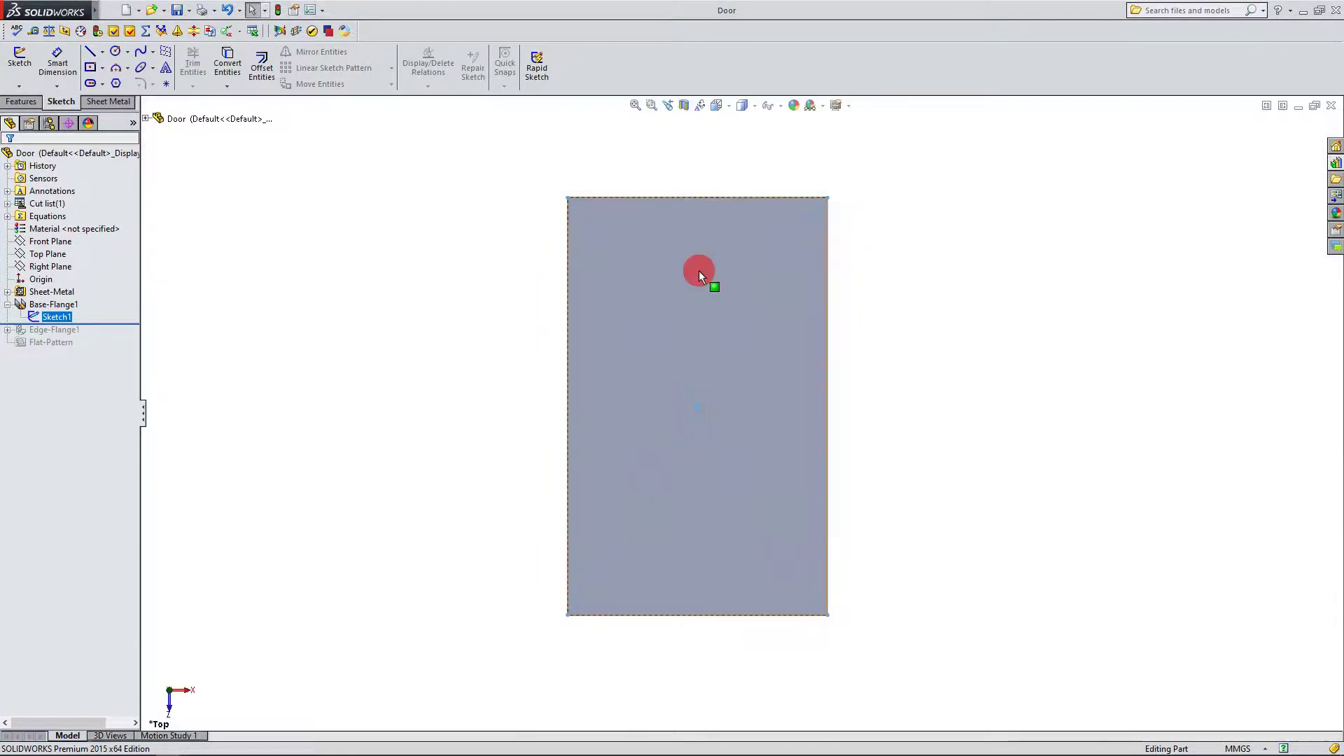
# Step: Open the door's Sketch1 for editing to review the 258.34 × 416 rectangle
pyautogui.rightClick(65, 317)
pyautogui.click(45, 308)
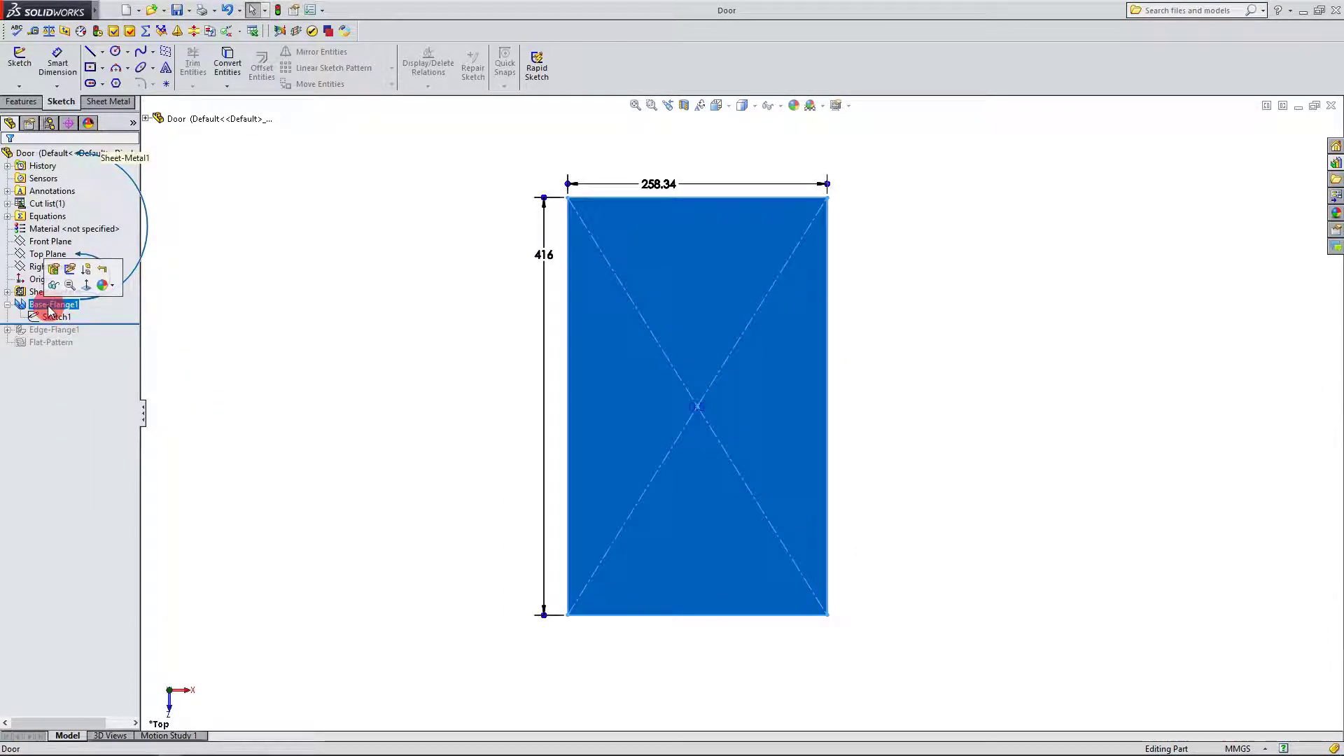
pyautogui.click(54, 317)
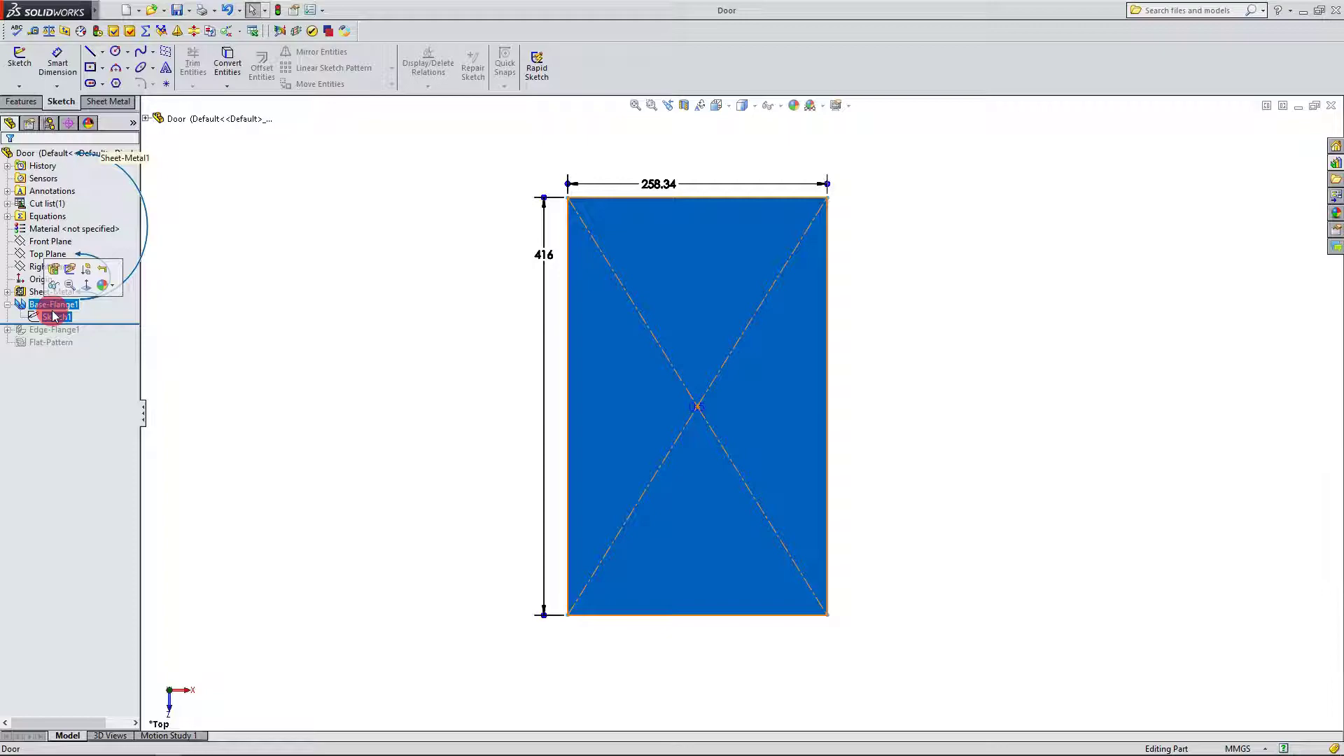
pyautogui.click(55, 317)
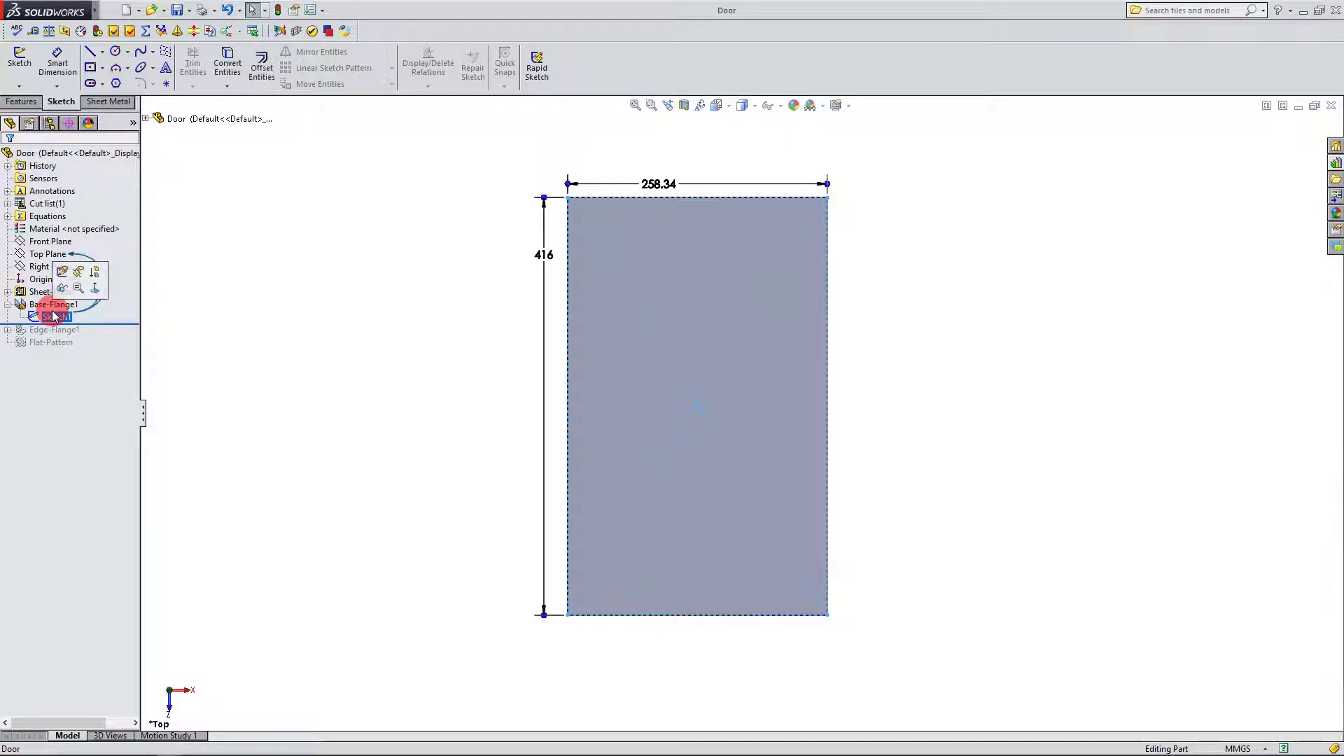
pyautogui.click(63, 274)
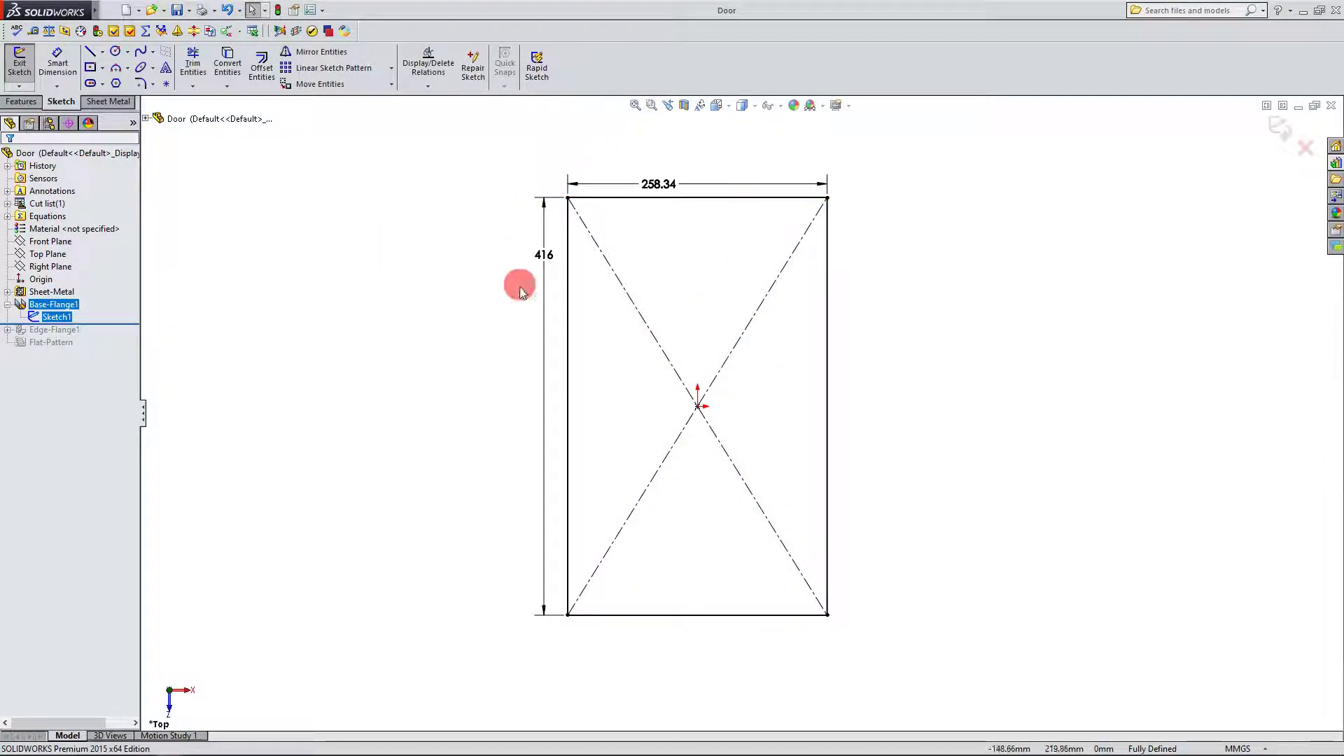
pyautogui.scroll(-2, 661, 210)
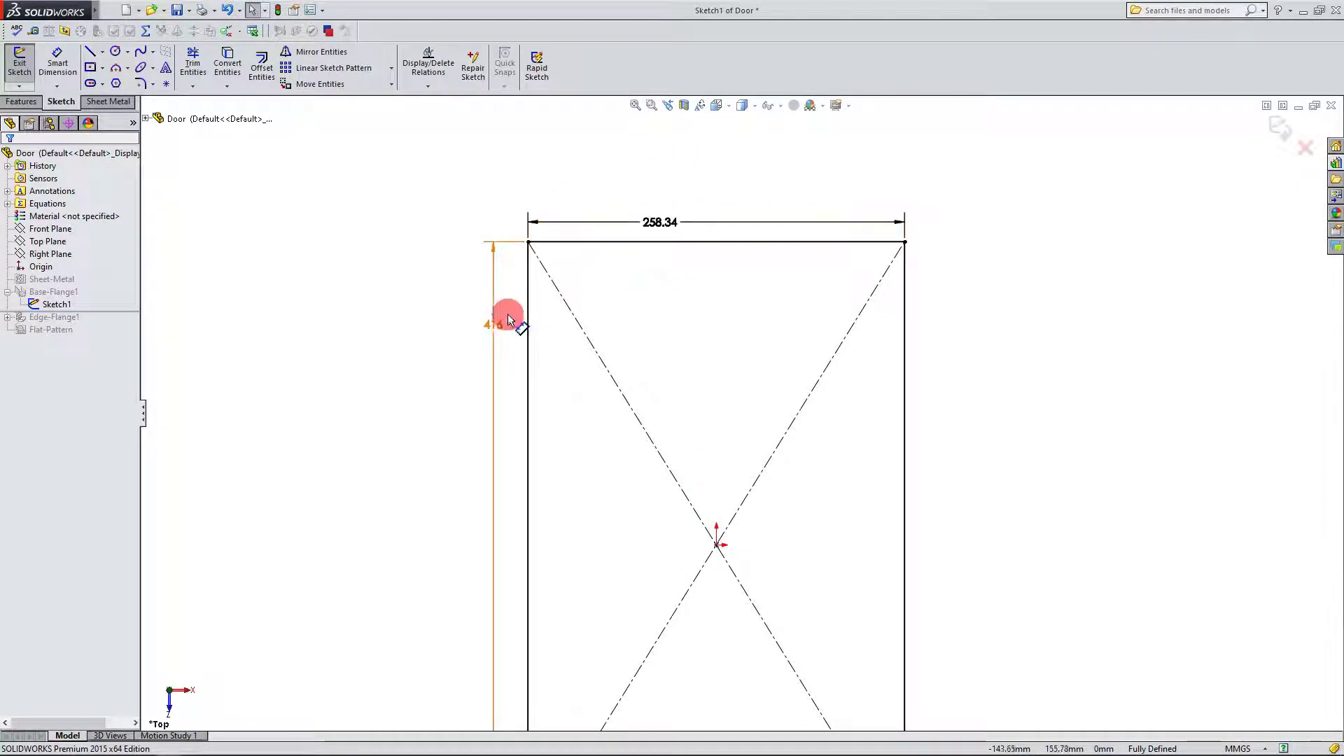
pyautogui.scroll(2, 595, 347)
pyautogui.scroll(-1, 765, 515)
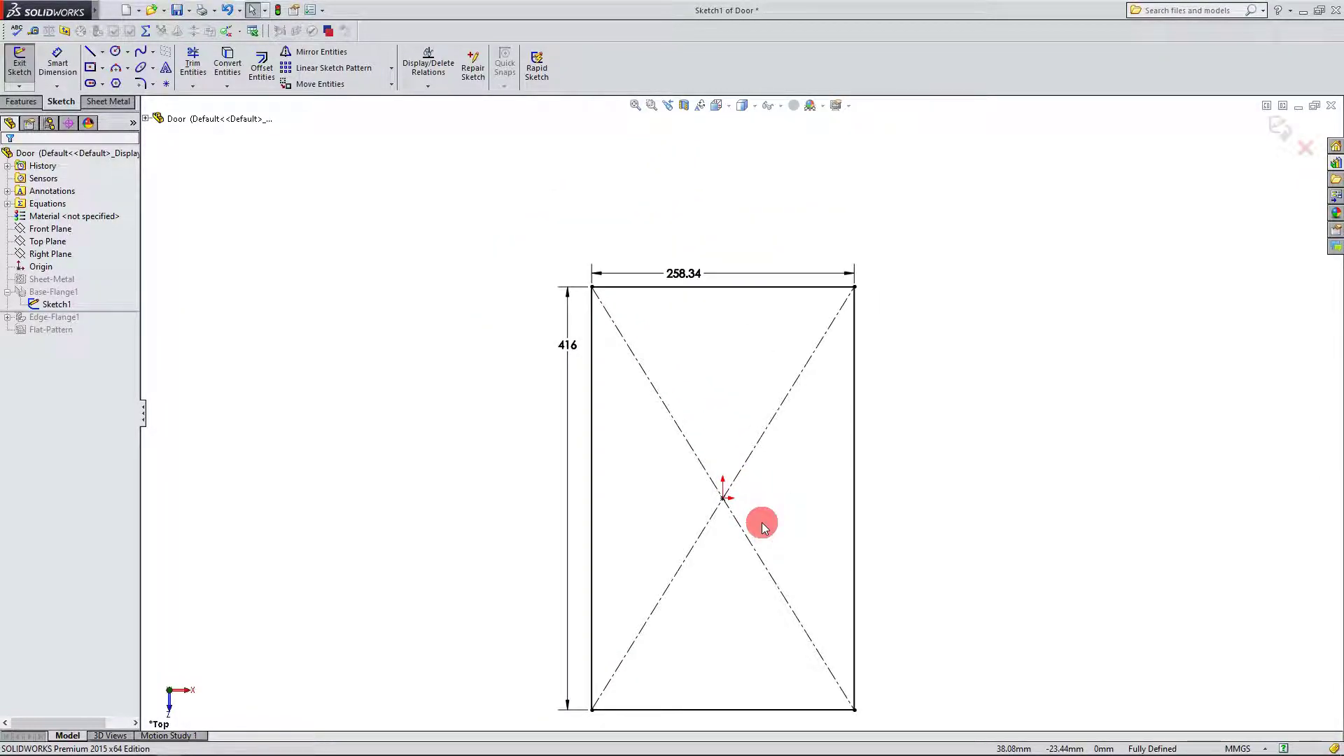
# Step: Exit the sketch so Base-Flange1 rebuilds as a flat sheet-metal plate, viewed in 3D
pyautogui.click(92, 70)
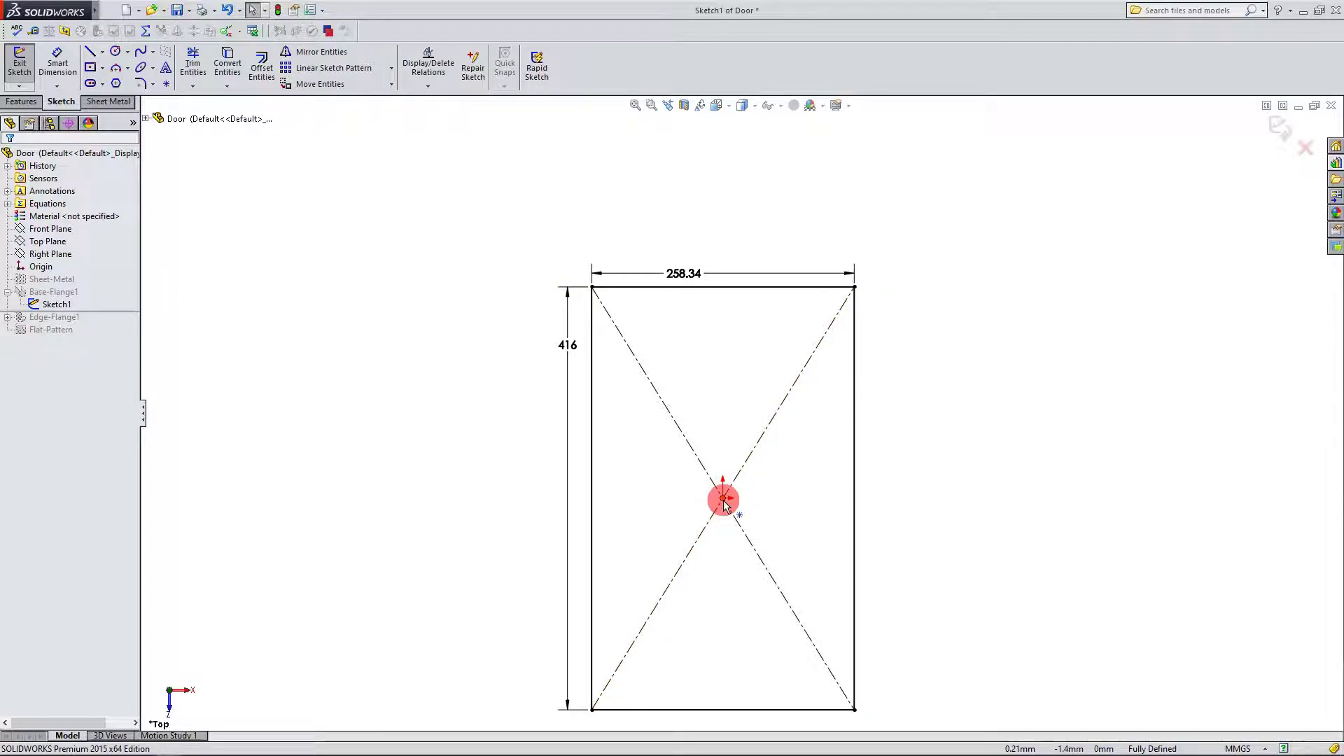
pyautogui.click(1279, 129)
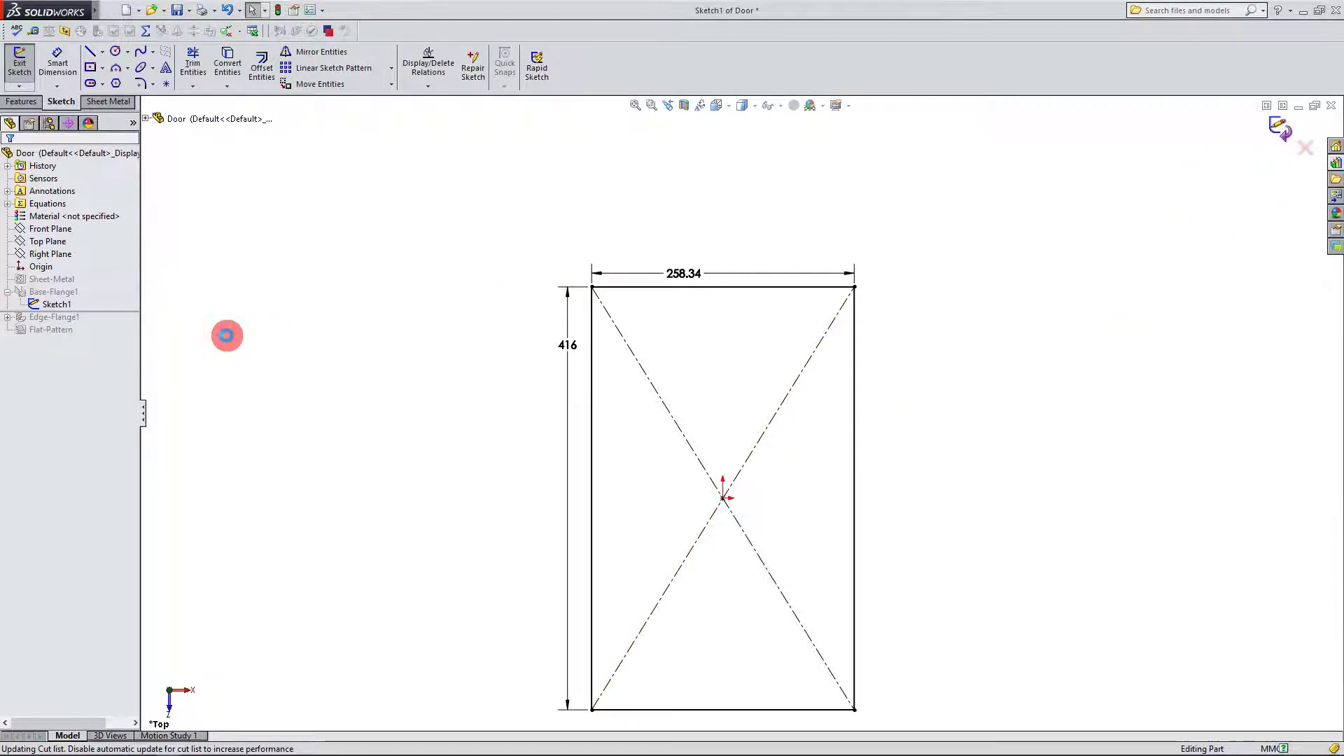
pyautogui.scroll(1, 738, 438)
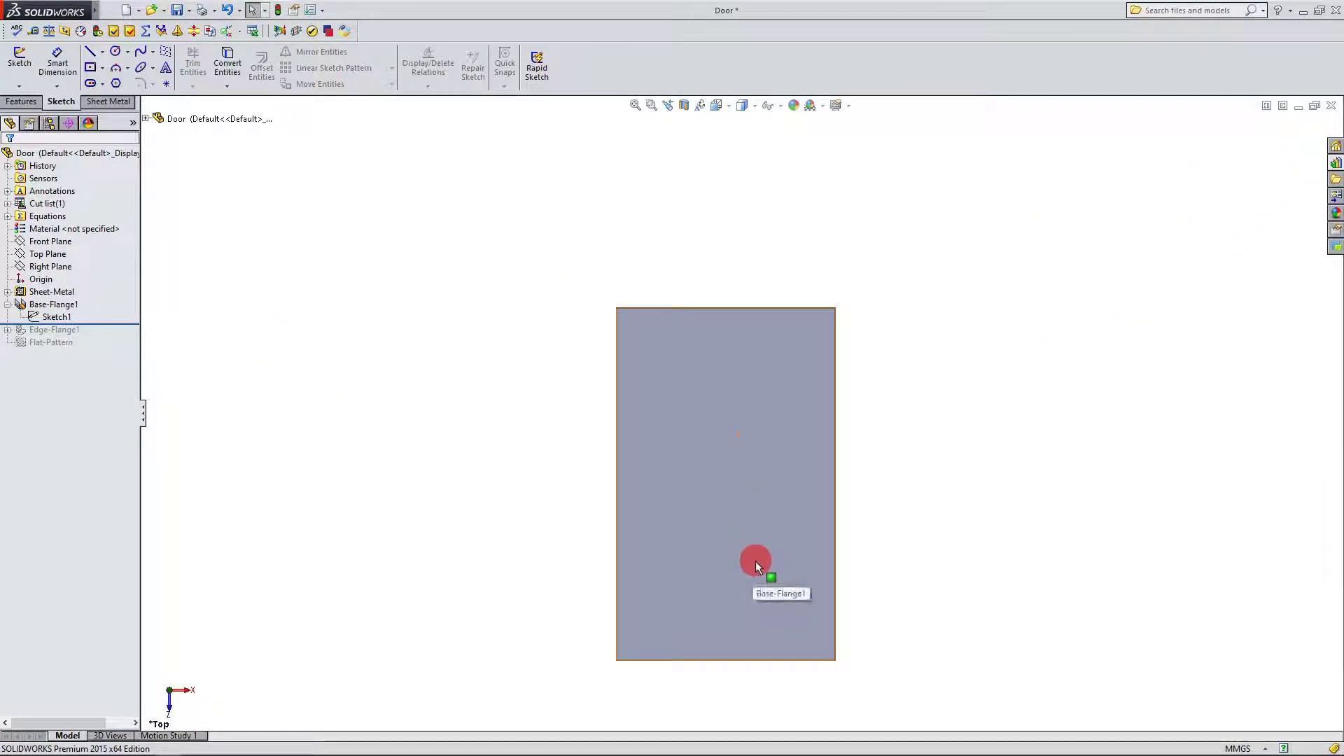
pyautogui.moveTo(754, 561); pyautogui.dragTo(757, 375, button='middle')
pyautogui.scroll(-1, 757, 375)
# Step: Start an edge flange on the door plate's top edge with a 12 mm length
pyautogui.click(106, 103)
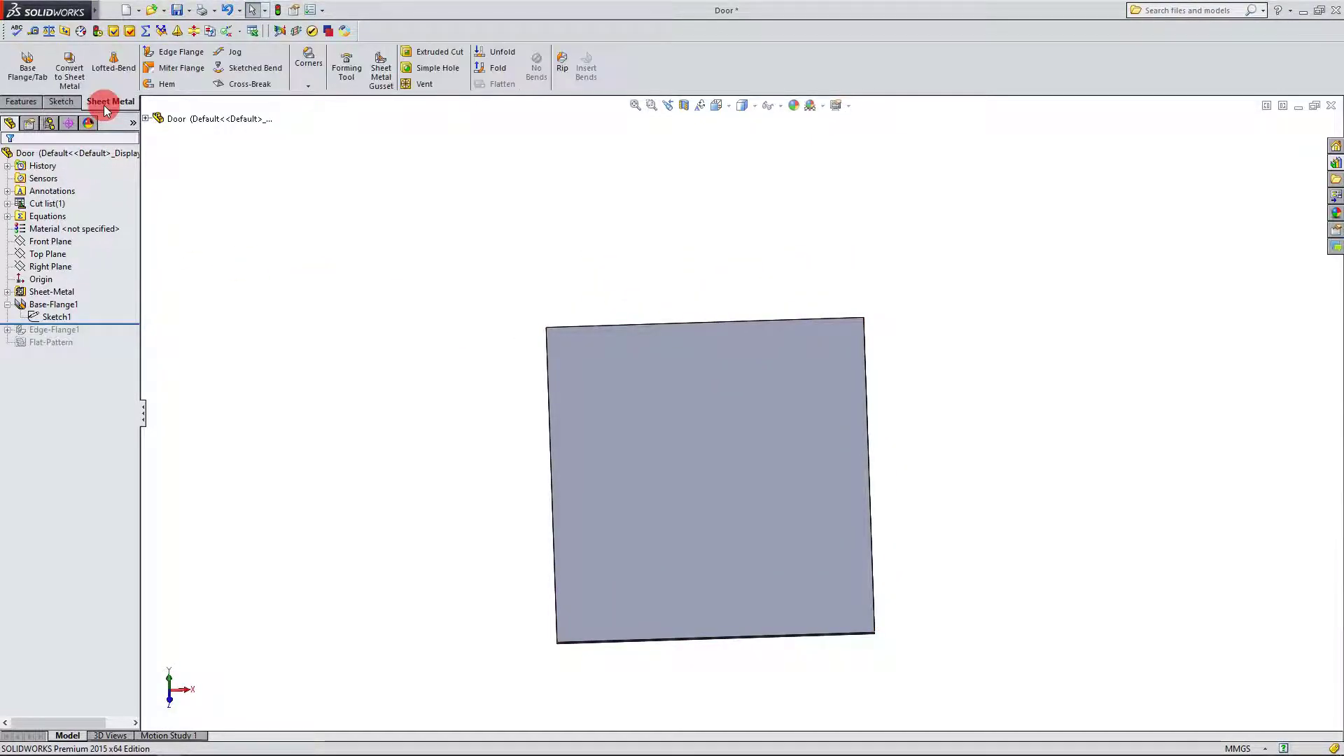
pyautogui.click(175, 56)
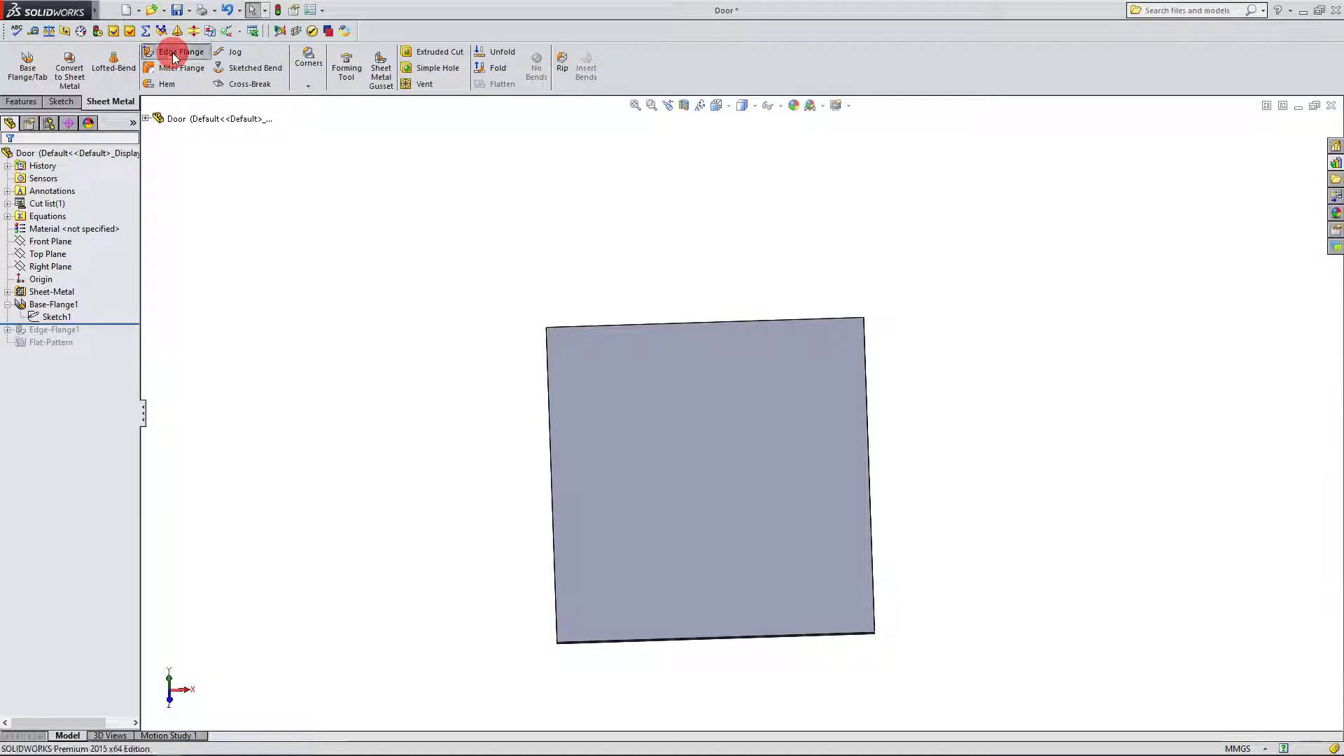
pyautogui.click(618, 323)
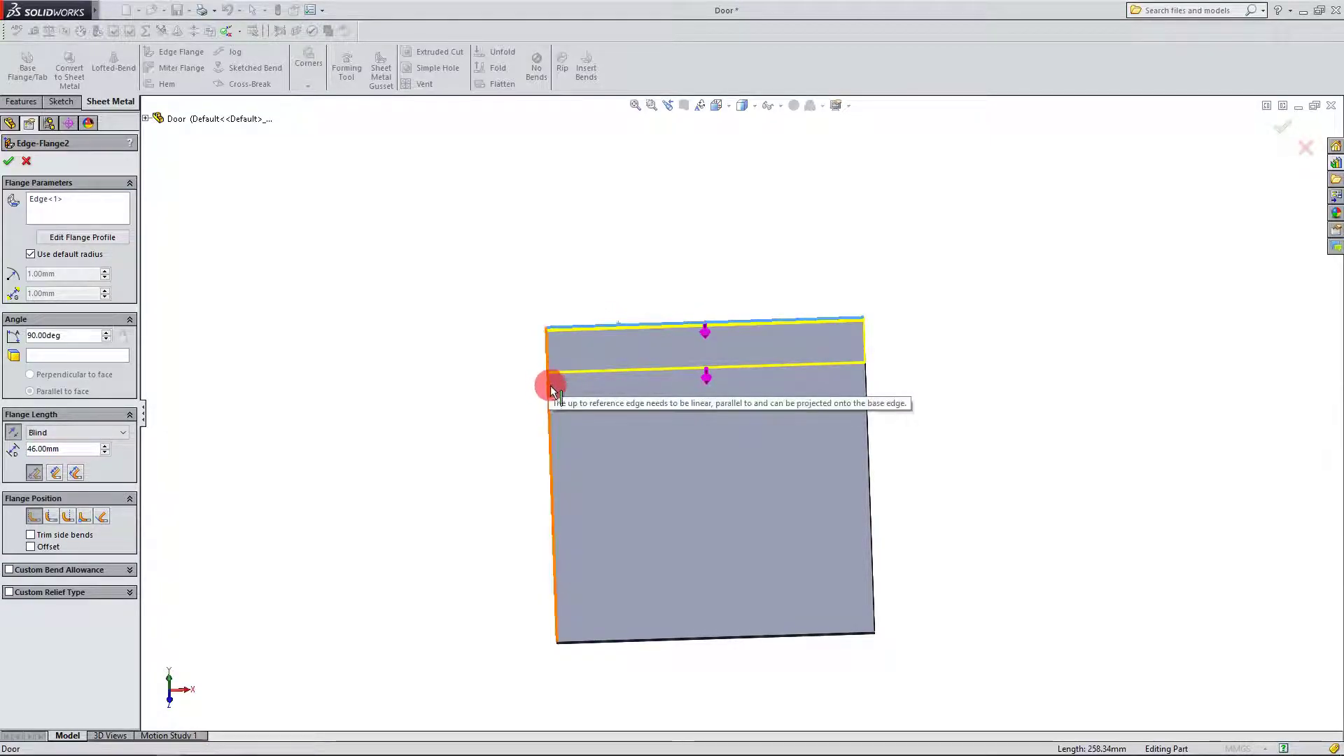
pyautogui.moveTo(555, 429); pyautogui.dragTo(460, 404, button='middle')
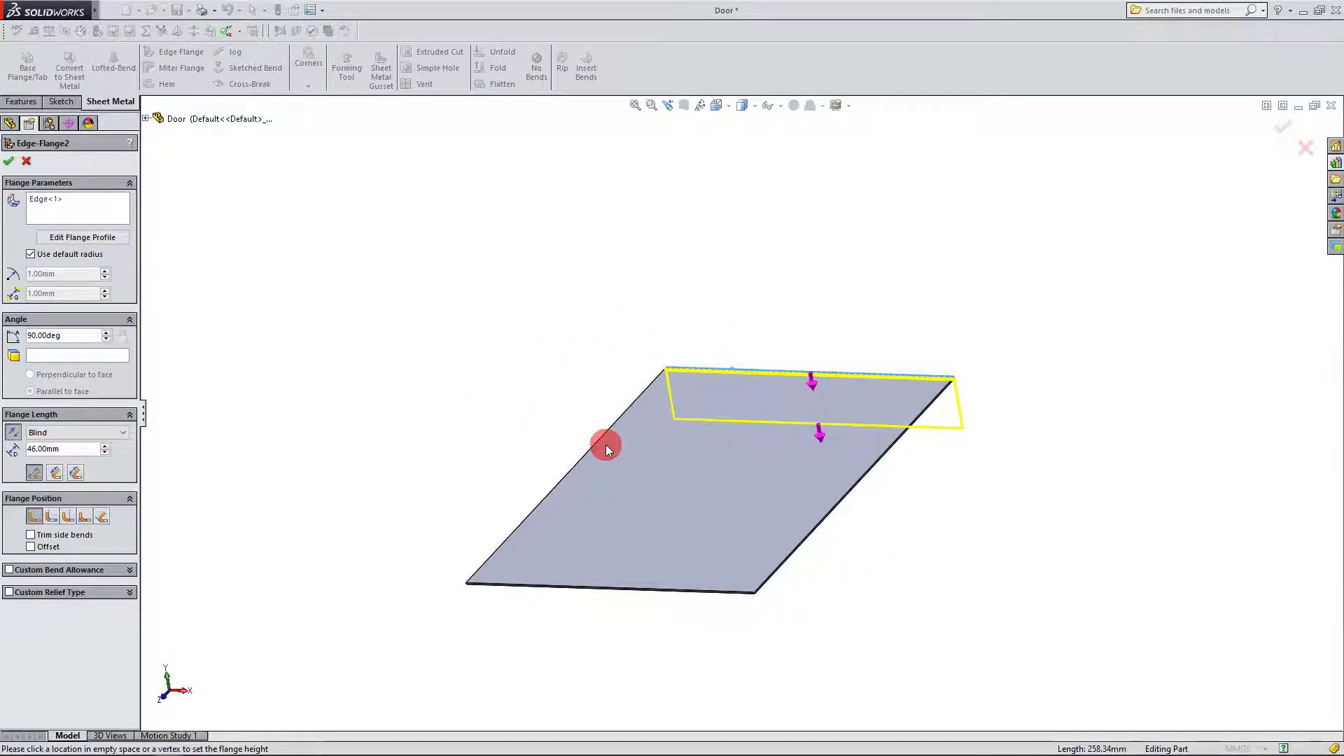
pyautogui.moveTo(597, 446); pyautogui.dragTo(577, 449, button='middle')
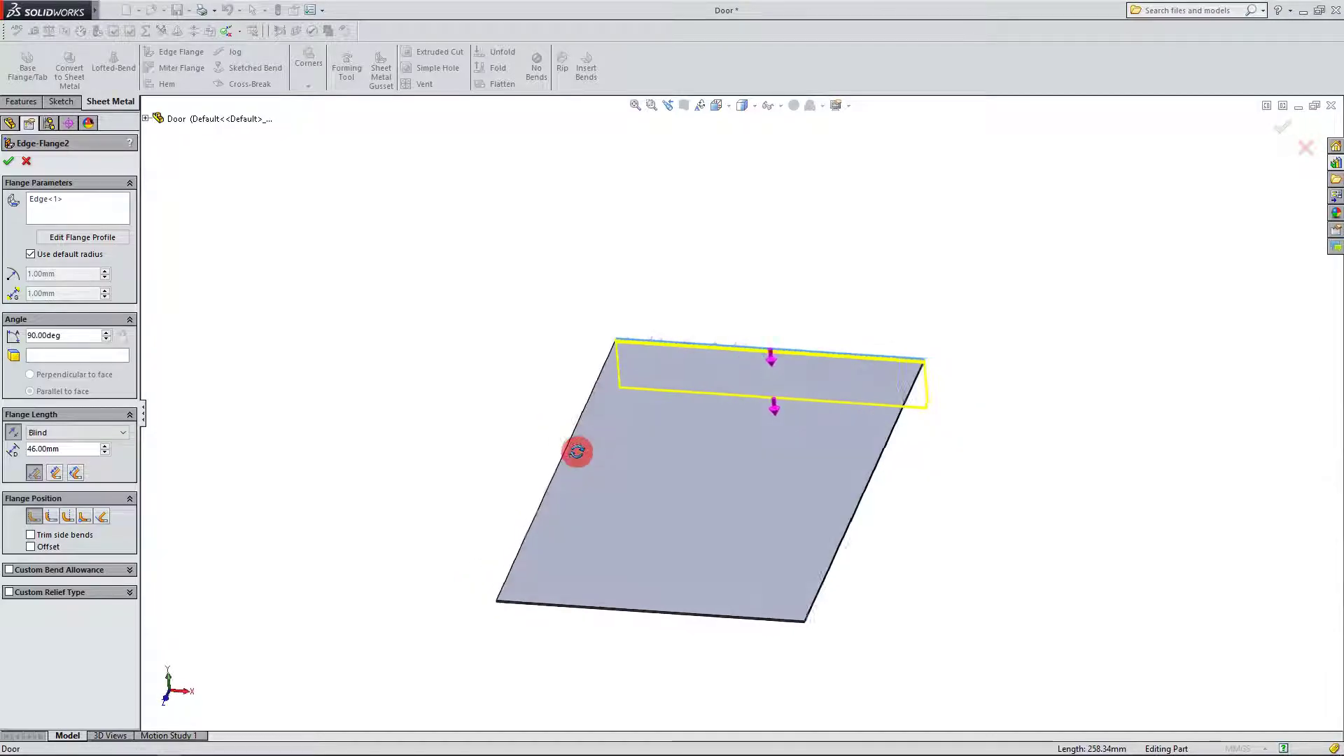
pyautogui.moveTo(64, 448); pyautogui.dragTo(15, 450)
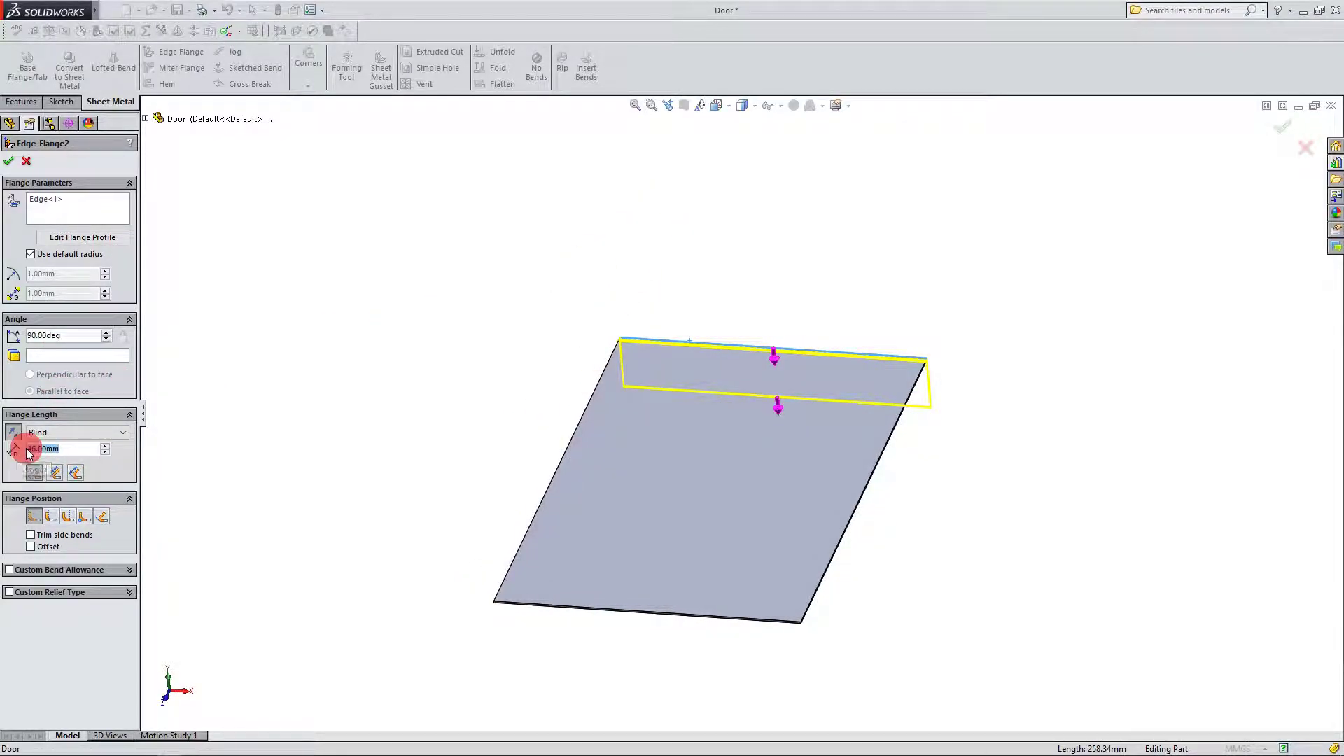
pyautogui.write('12')
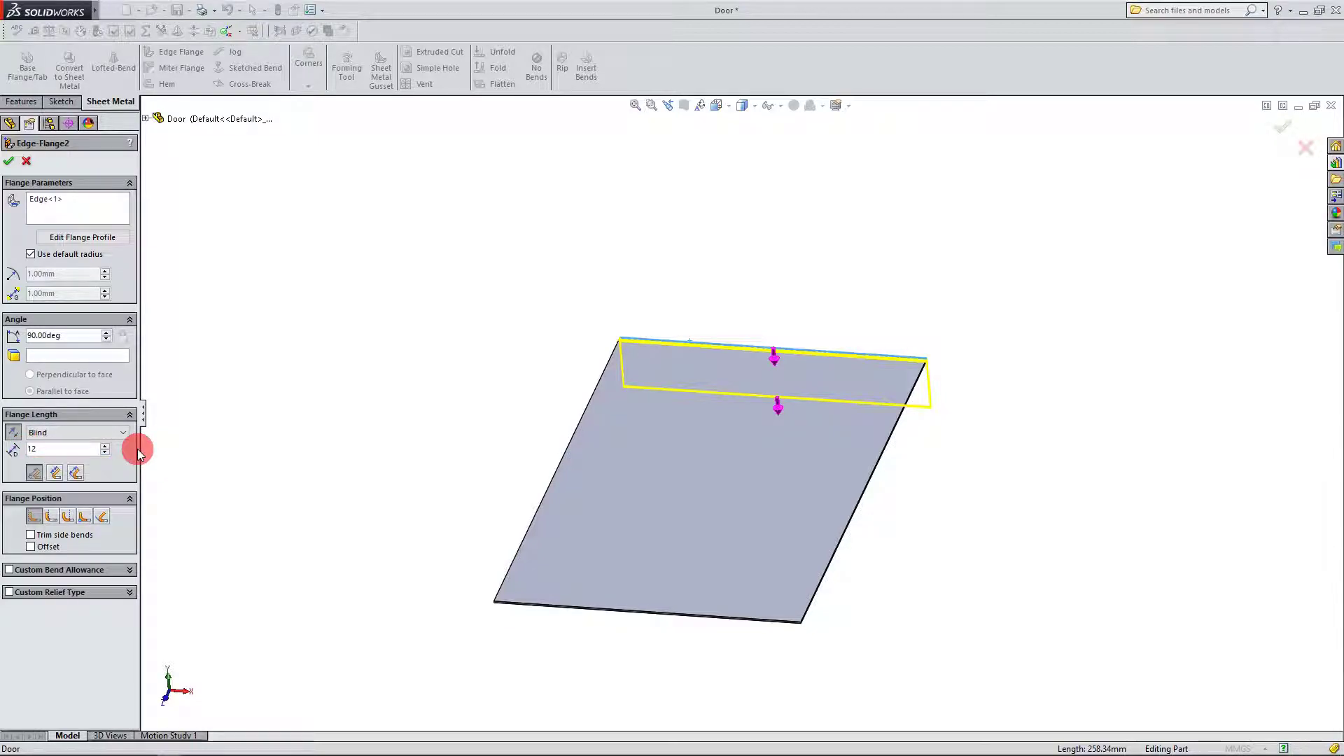
pyautogui.click(17, 431)
# Step: Add the plate's left and bottom edges to the edge flange
pyautogui.moveTo(634, 327); pyautogui.dragTo(654, 429, button='middle')
pyautogui.click(658, 438)
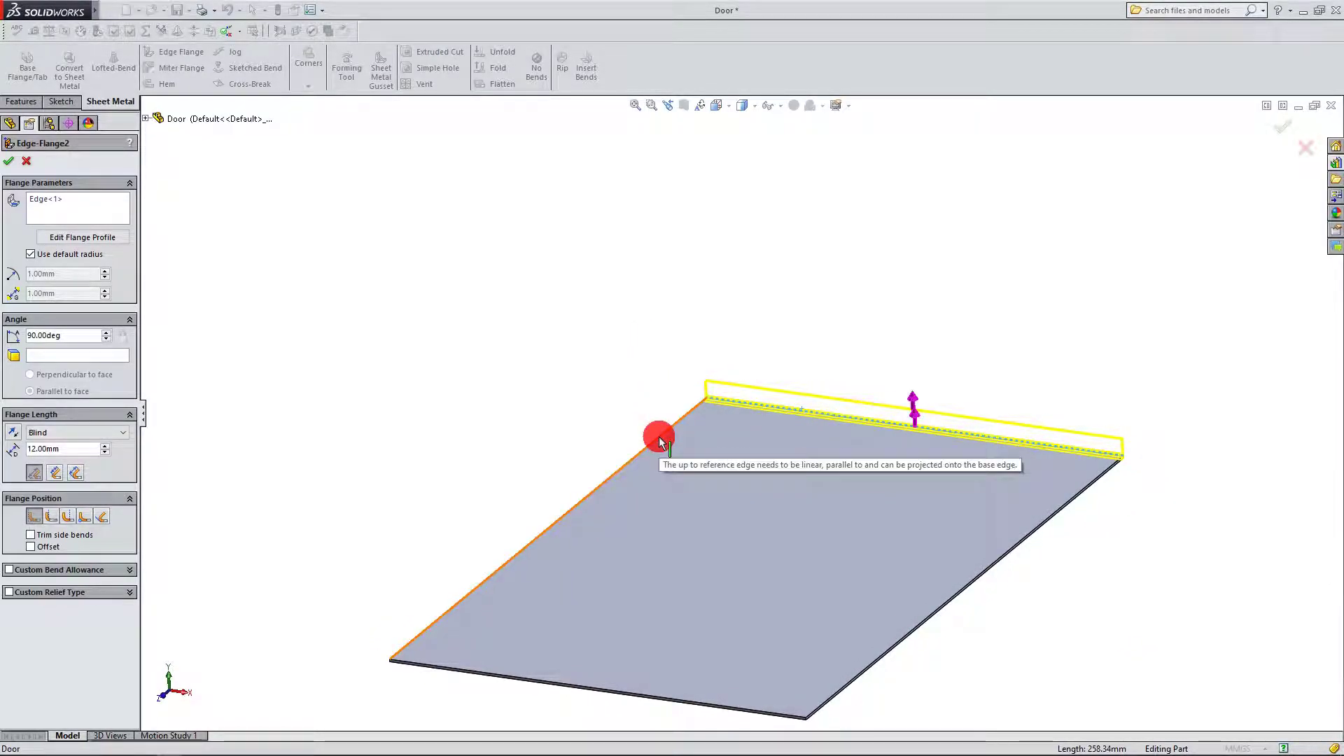
pyautogui.click(73, 209)
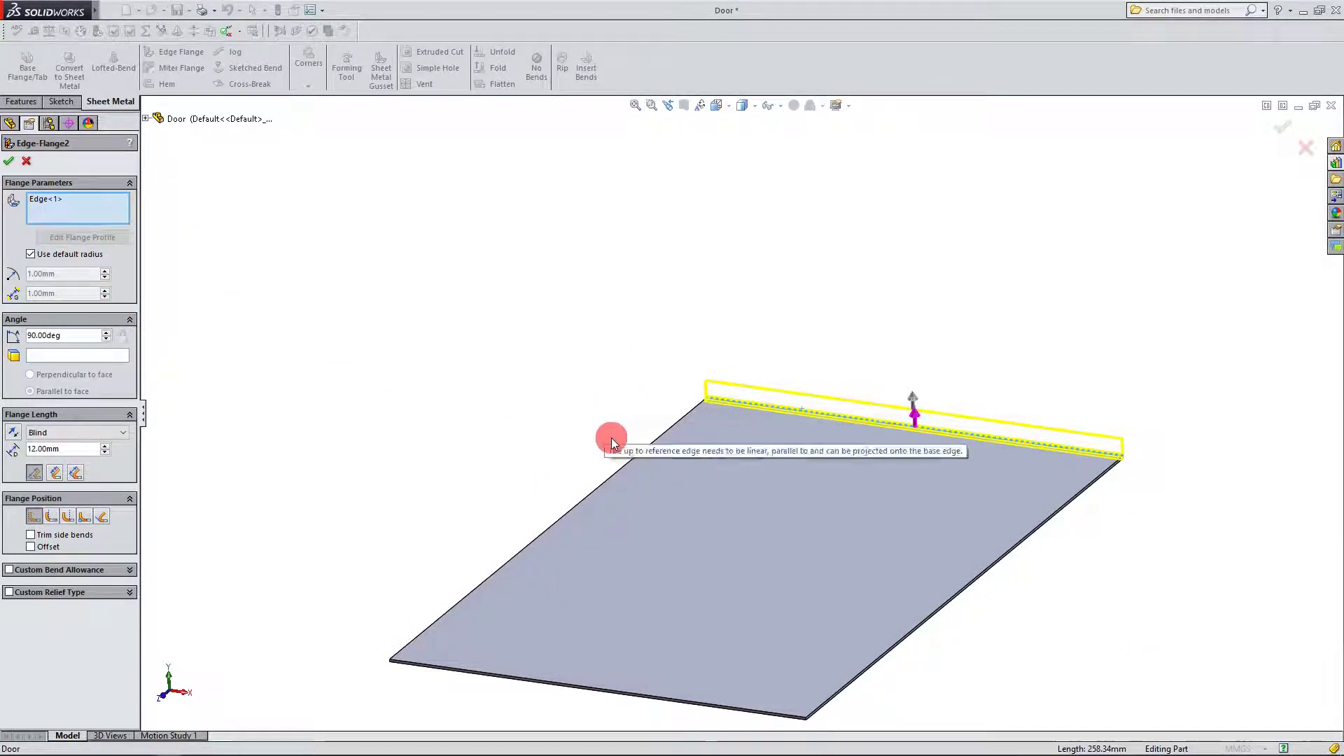
pyautogui.click(628, 460)
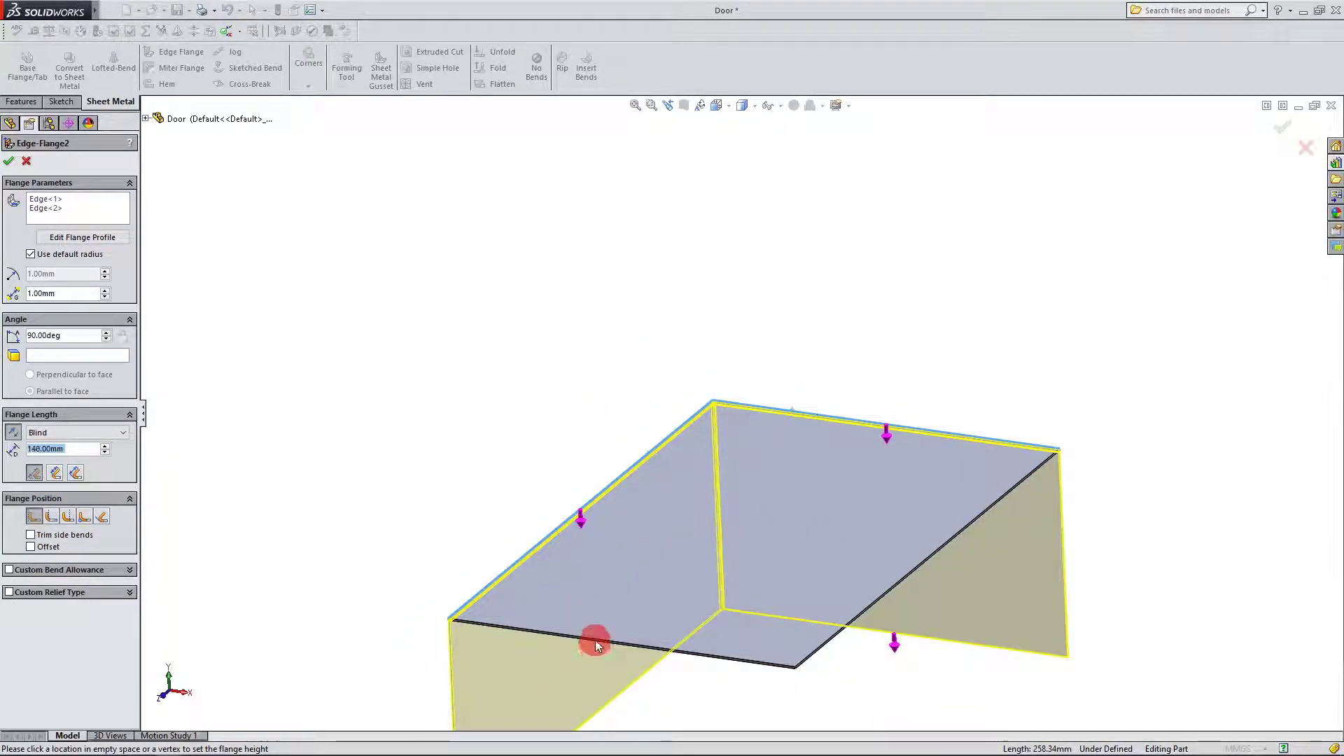
pyautogui.click(595, 640)
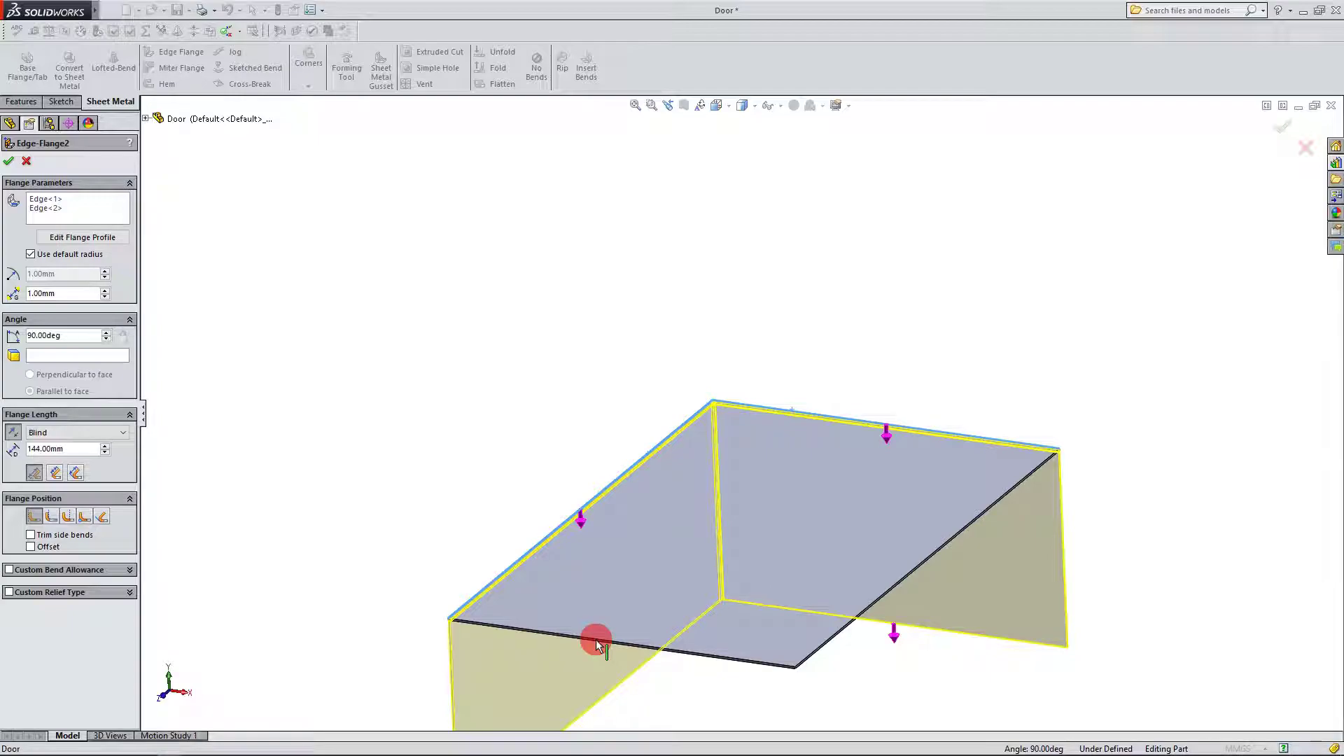
pyautogui.click(600, 638)
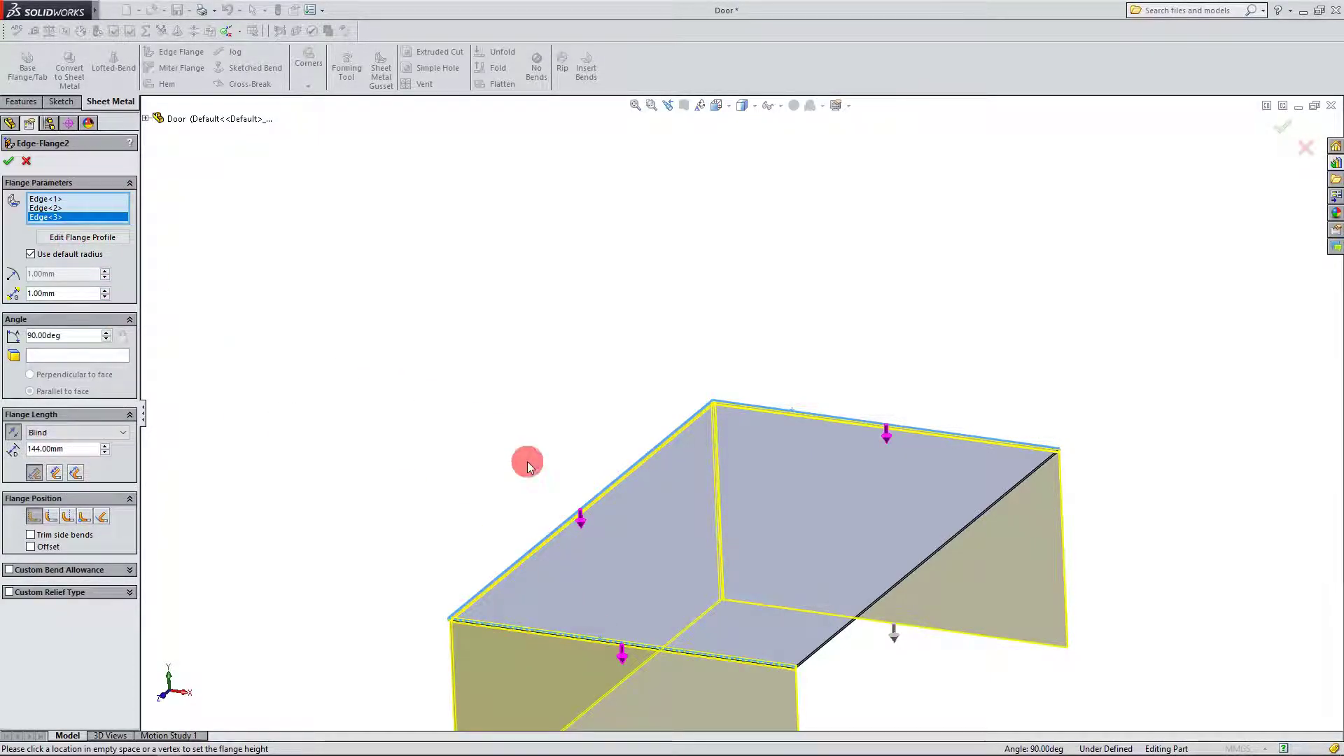
# Step: Flip the flanges upward, enter 12 mm length and measure to Outer Virtual Sharp
pyautogui.moveTo(527, 460); pyautogui.dragTo(781, 540, button='middle')
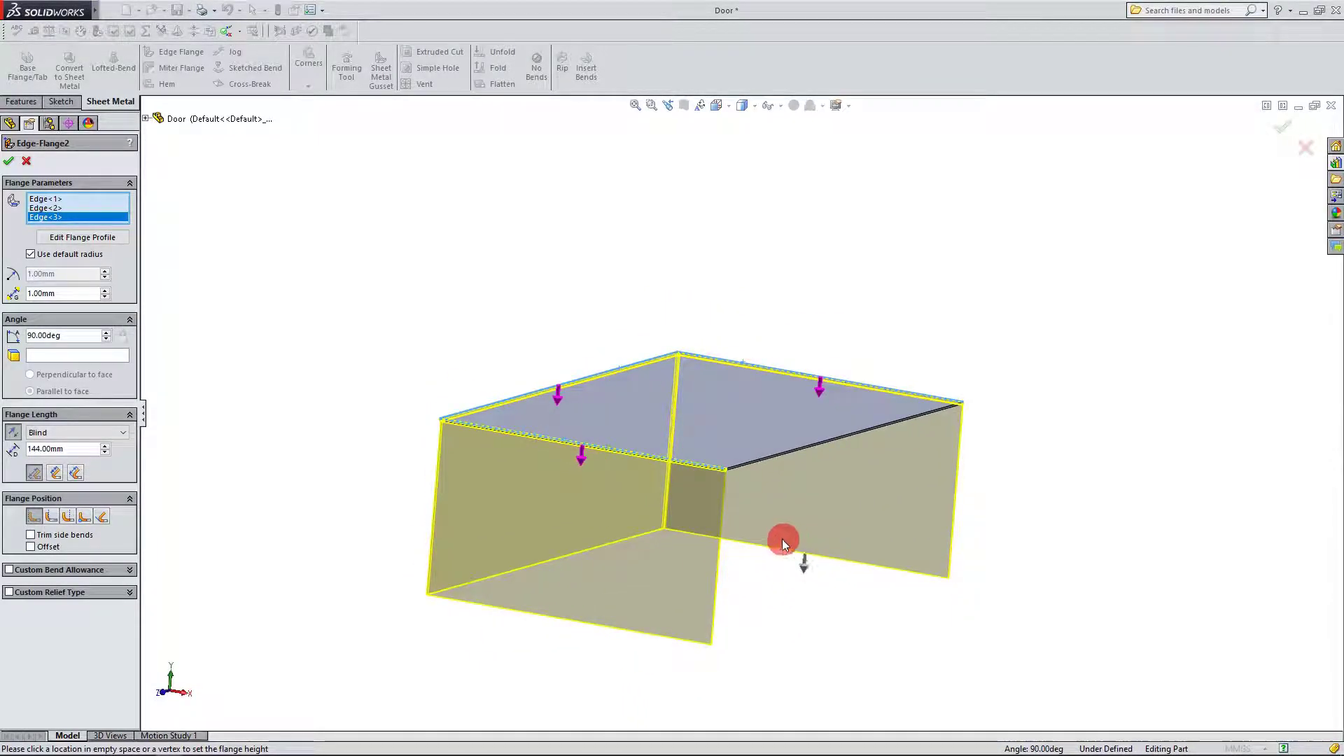
pyautogui.click(12, 434)
pyautogui.click(39, 449)
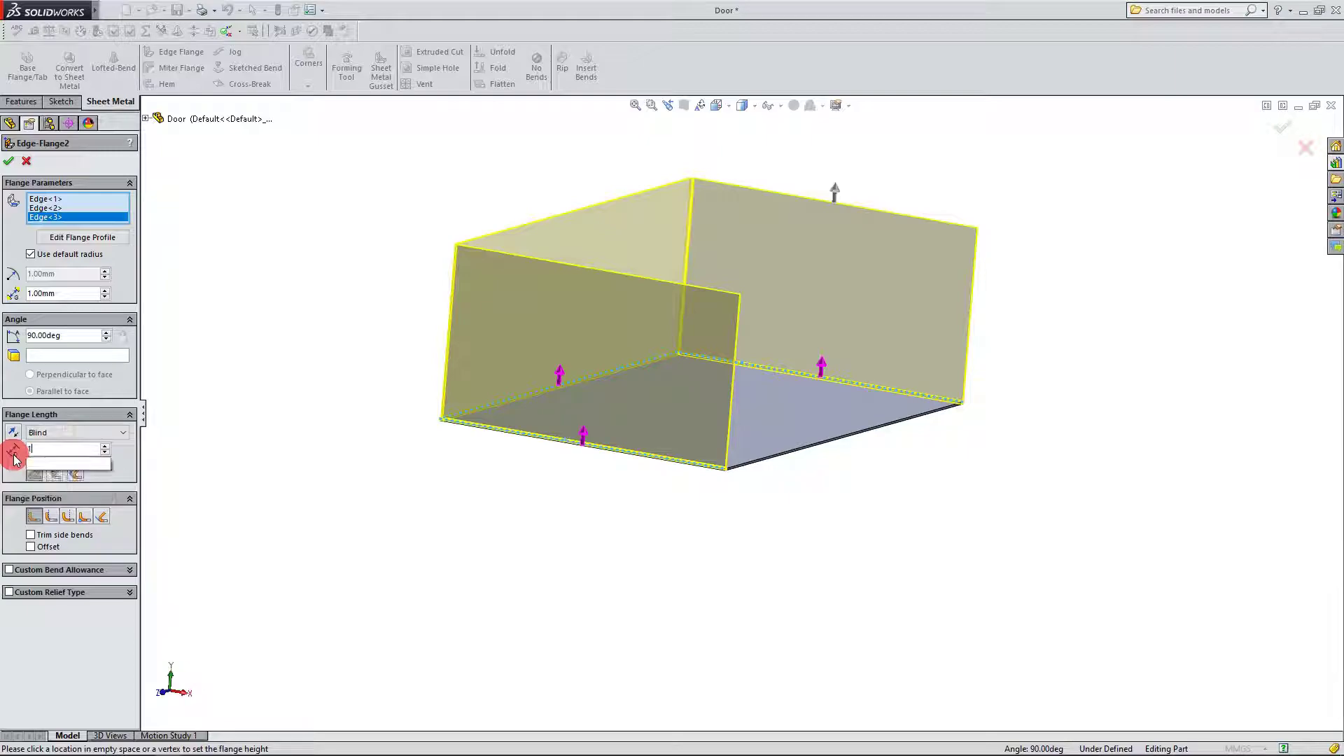
pyautogui.write('12')
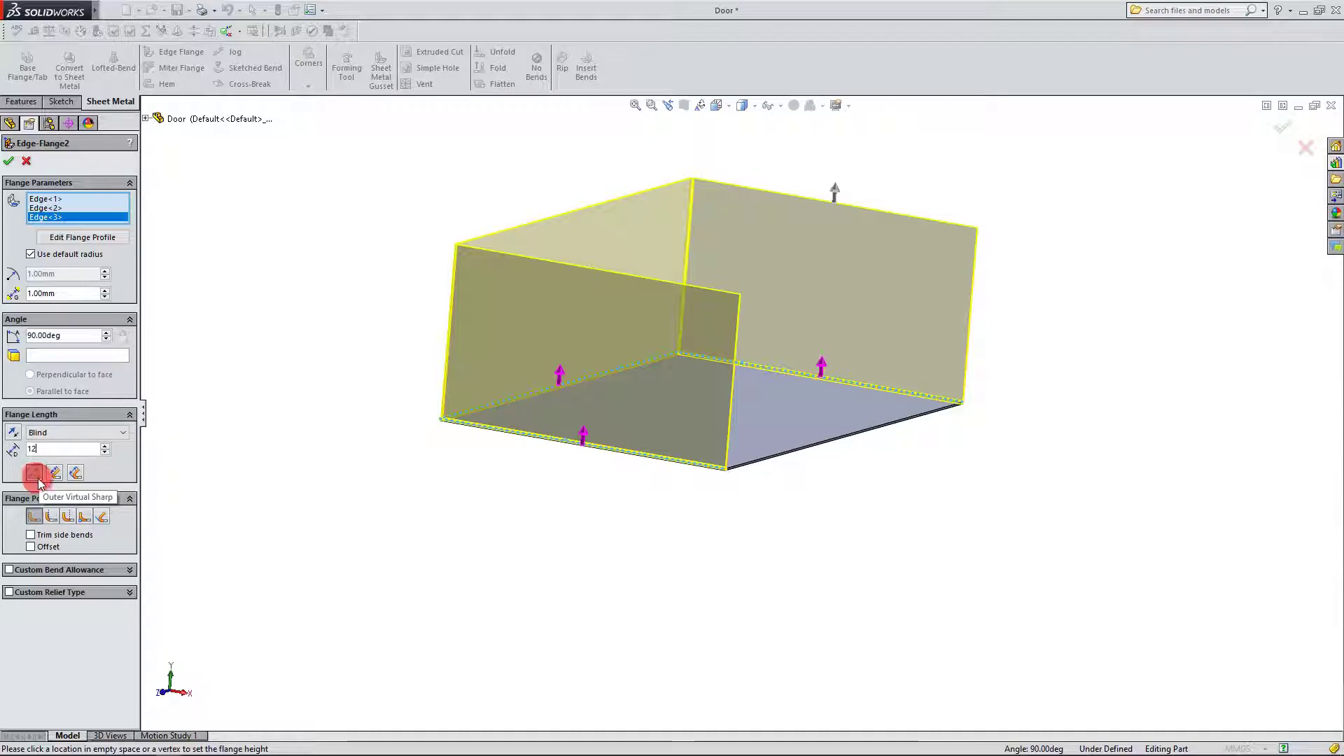
pyautogui.click(35, 473)
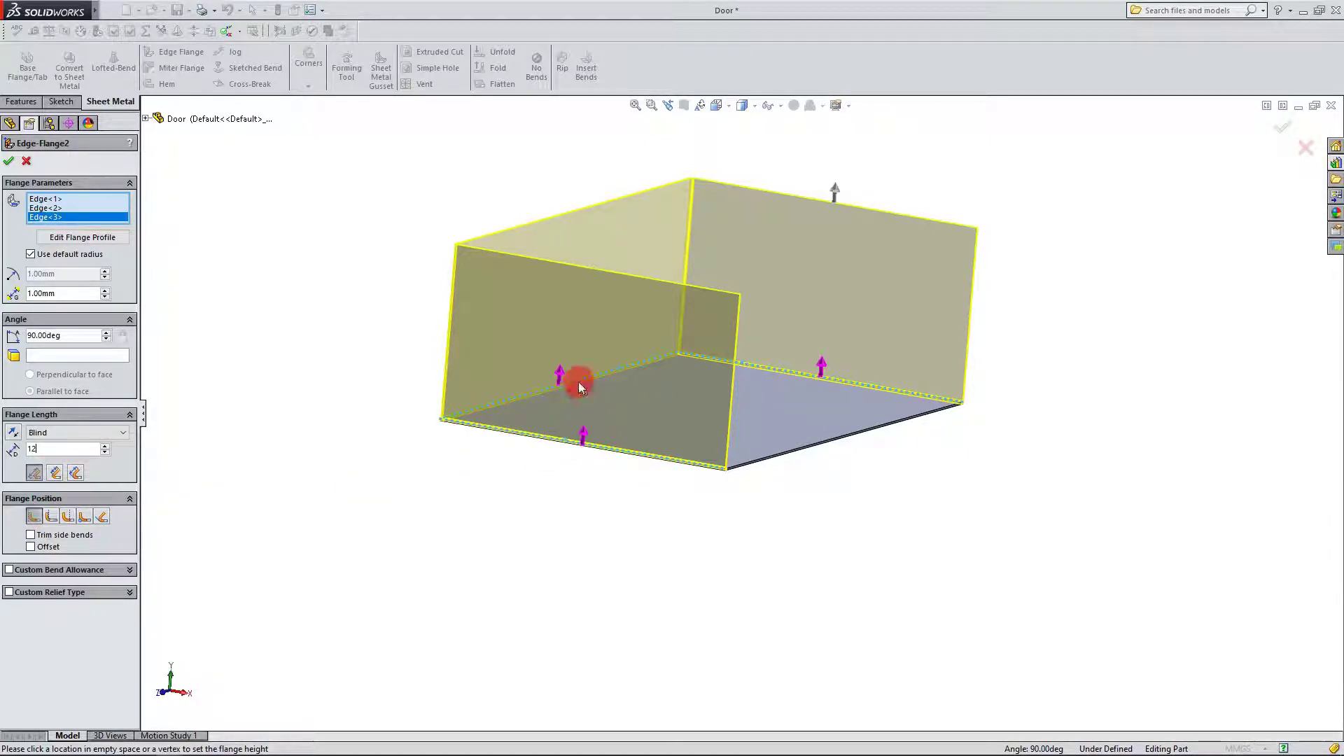
# Step: Keep the 90° angle, switch to the default bend radius, and confirm the 12 mm flanges
pyautogui.scroll(-5, 577, 381)
pyautogui.moveTo(577, 381); pyautogui.dragTo(603, 415, button='middle')
pyautogui.scroll(2, 603, 418)
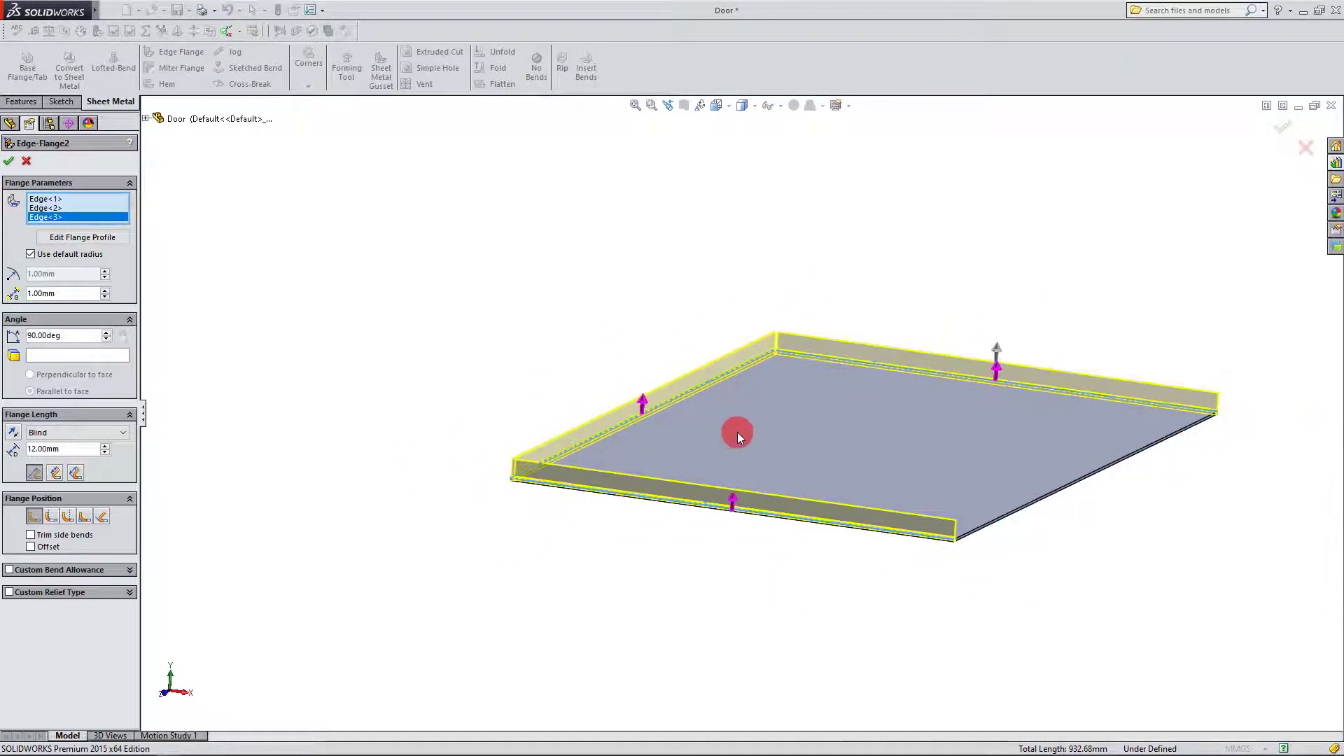
pyautogui.click(42, 338)
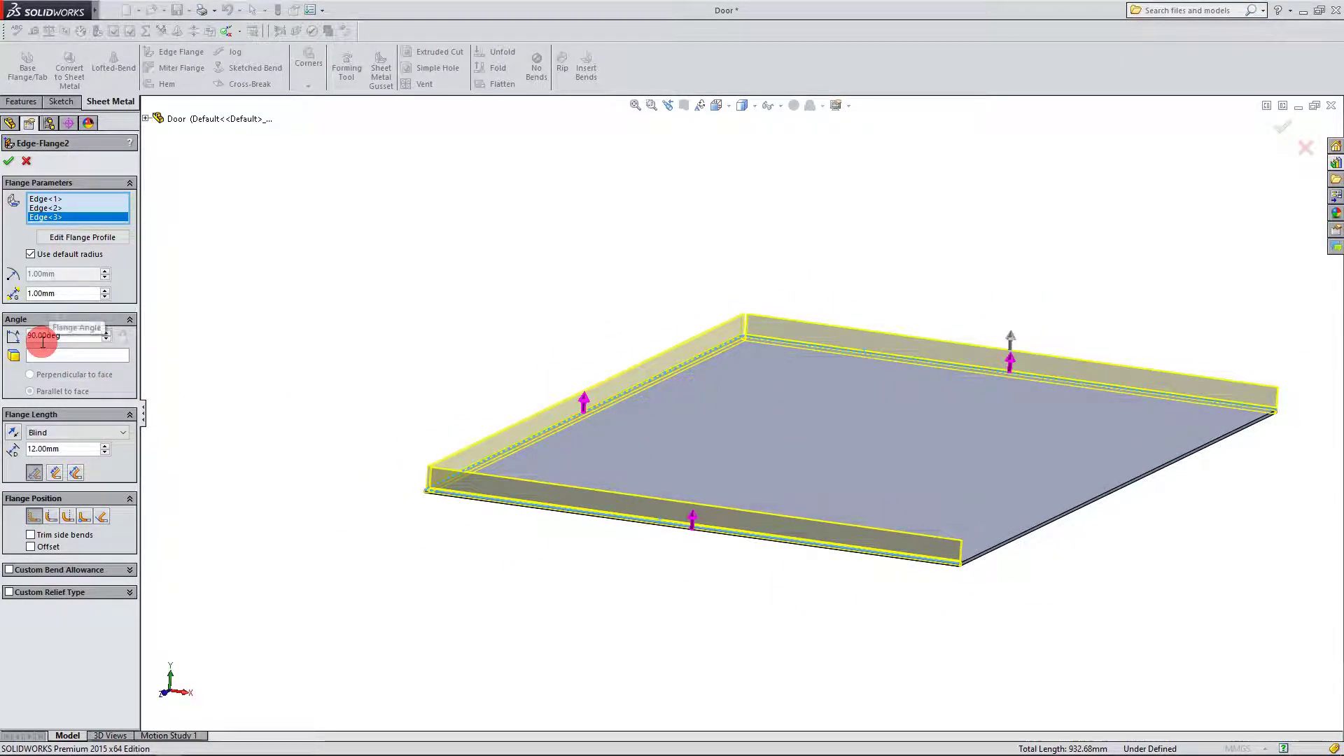
pyautogui.click(42, 273)
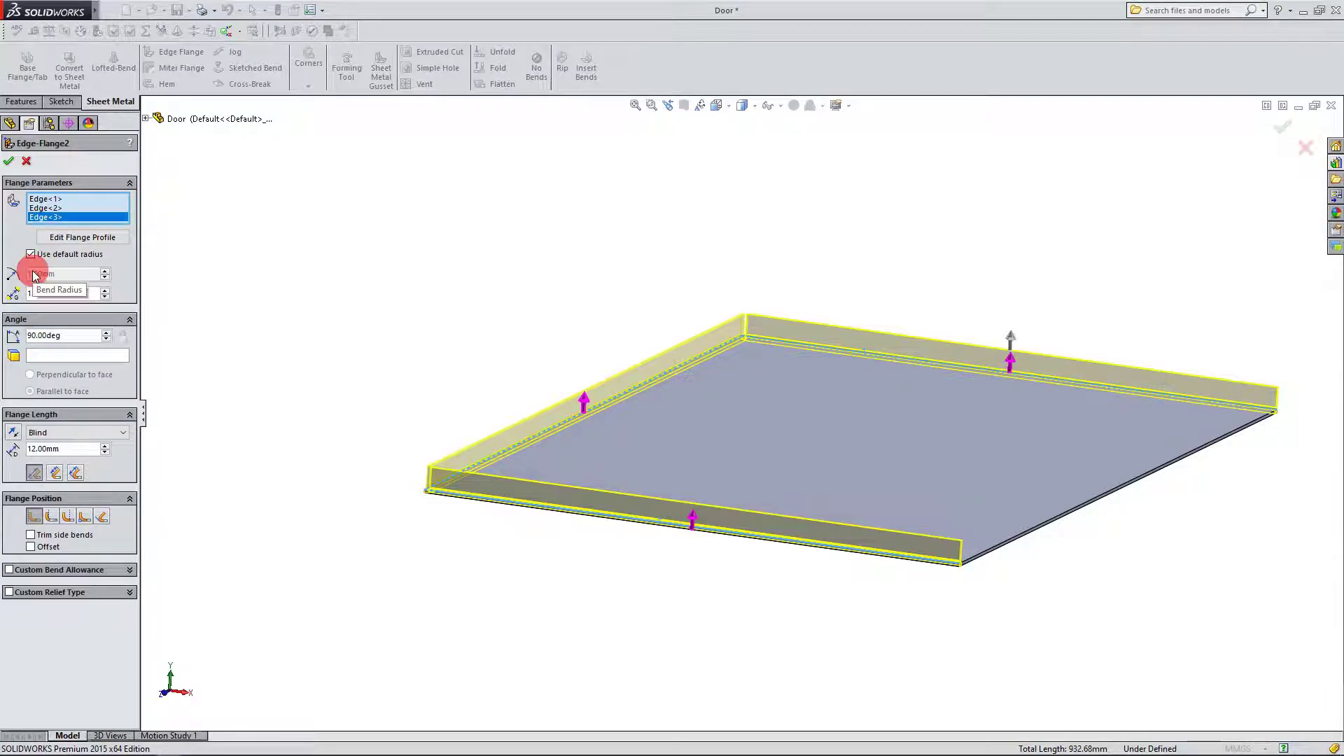
pyautogui.click(40, 293)
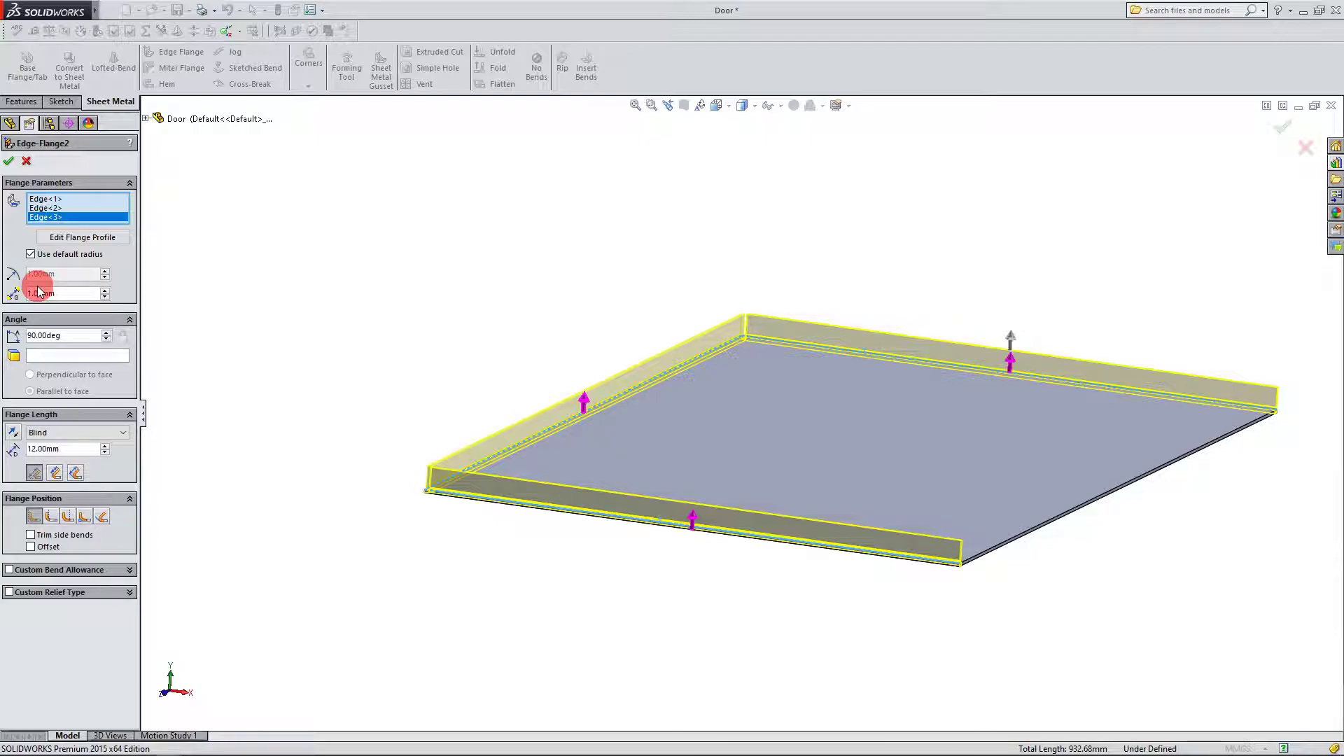
pyautogui.click(32, 255)
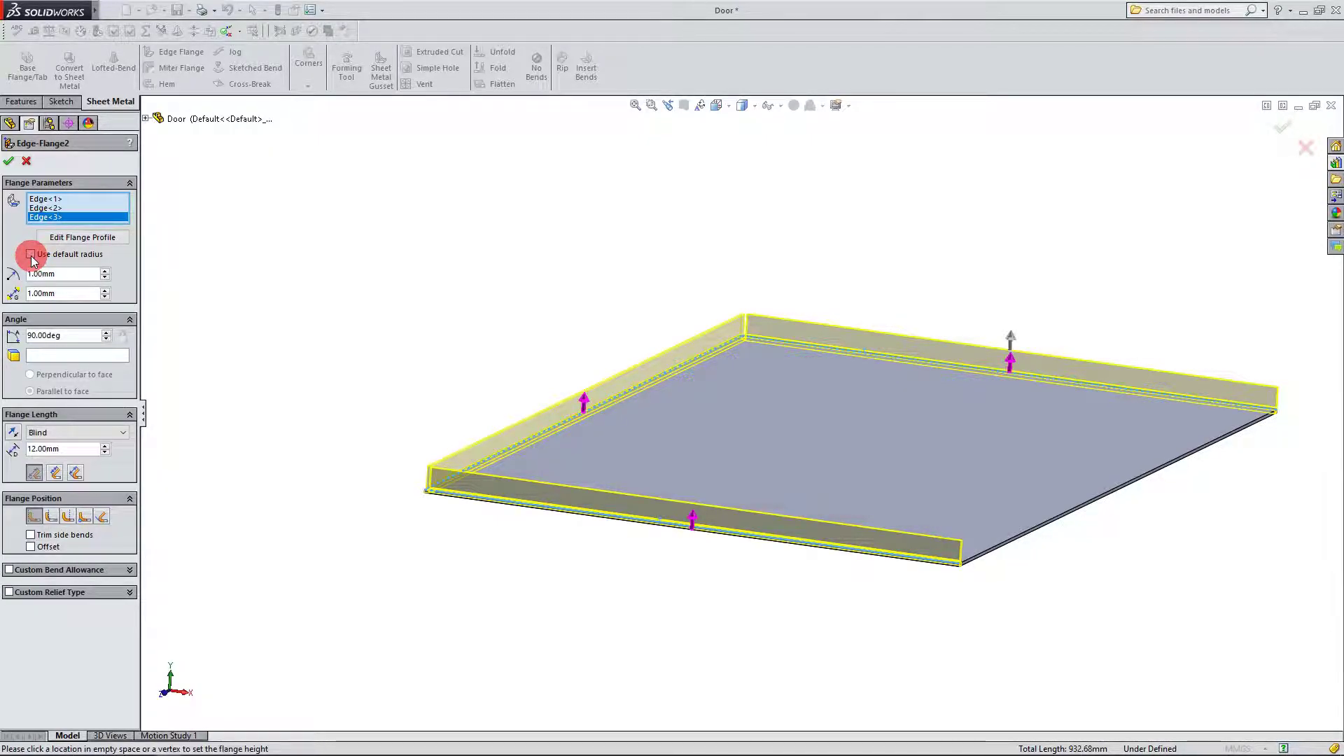
pyautogui.moveTo(247, 333); pyautogui.dragTo(976, 399, button='middle')
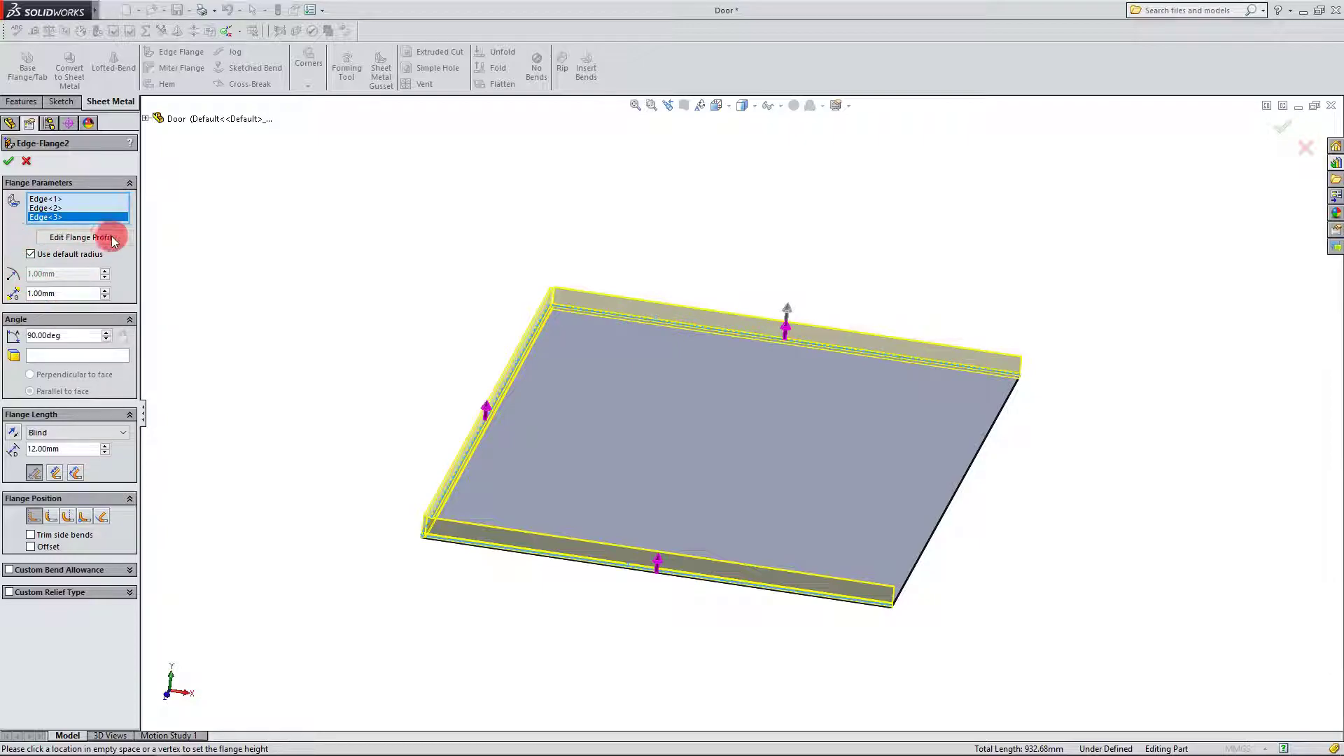
pyautogui.click(9, 162)
# Step: Dismiss the low-memory warning and inspect the front flange's dimensions
pyautogui.click(744, 411)
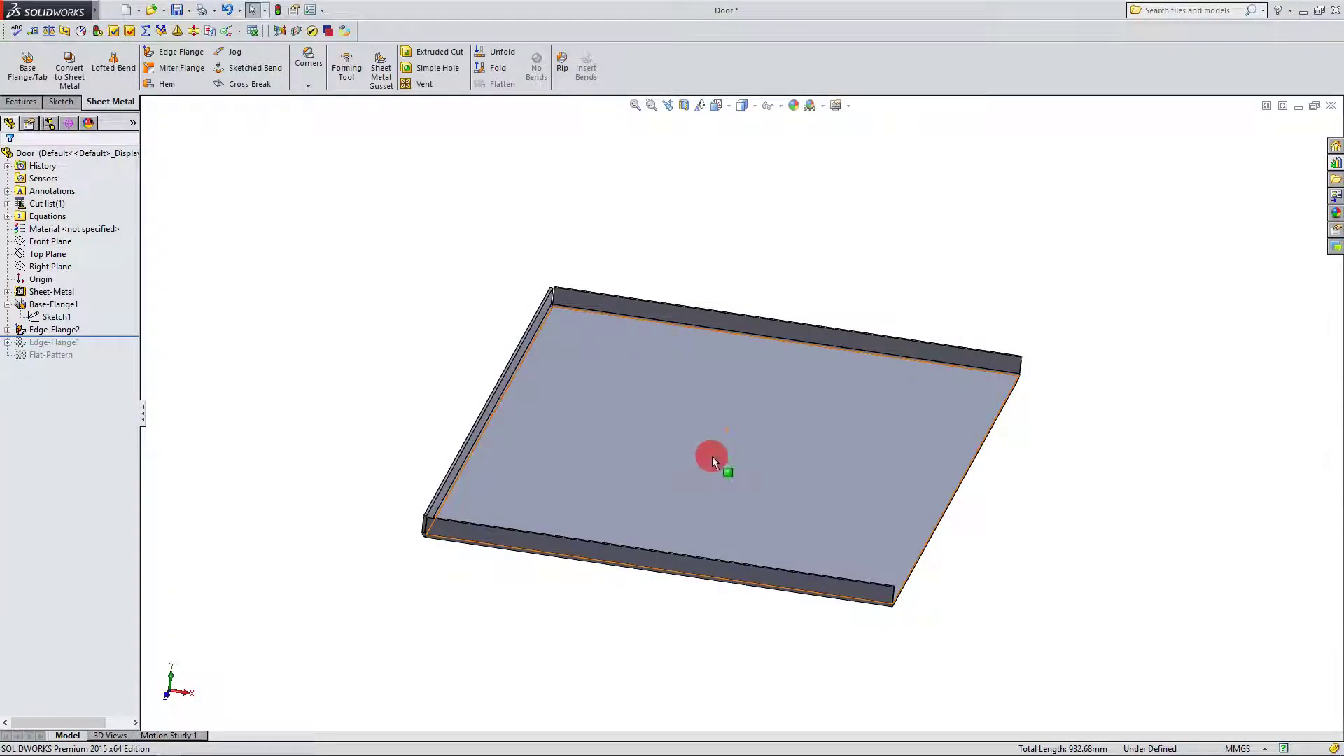
pyautogui.moveTo(712, 455); pyautogui.dragTo(741, 459, button='middle')
pyautogui.scroll(-3, 753, 454)
pyautogui.scroll(1, 754, 455)
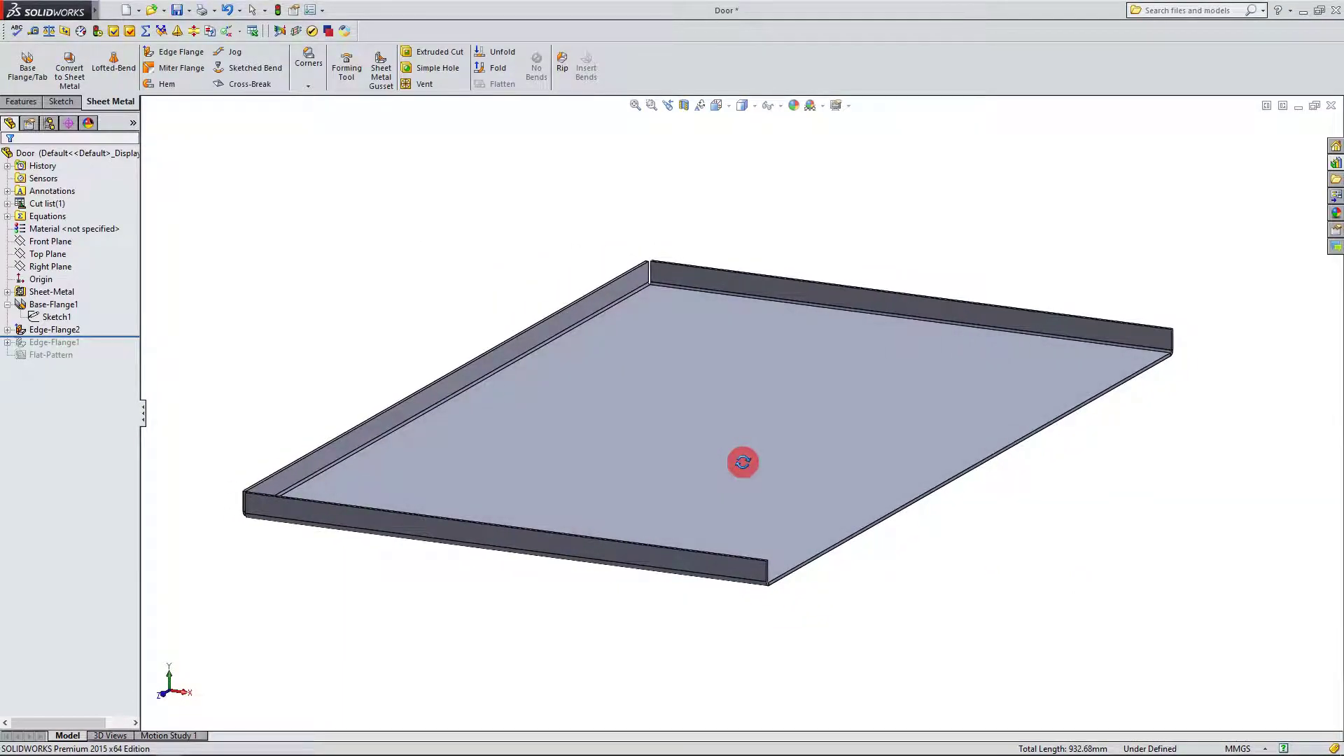
pyautogui.click(527, 531)
pyautogui.scroll(2, 714, 483)
pyautogui.scroll(-1, 681, 488)
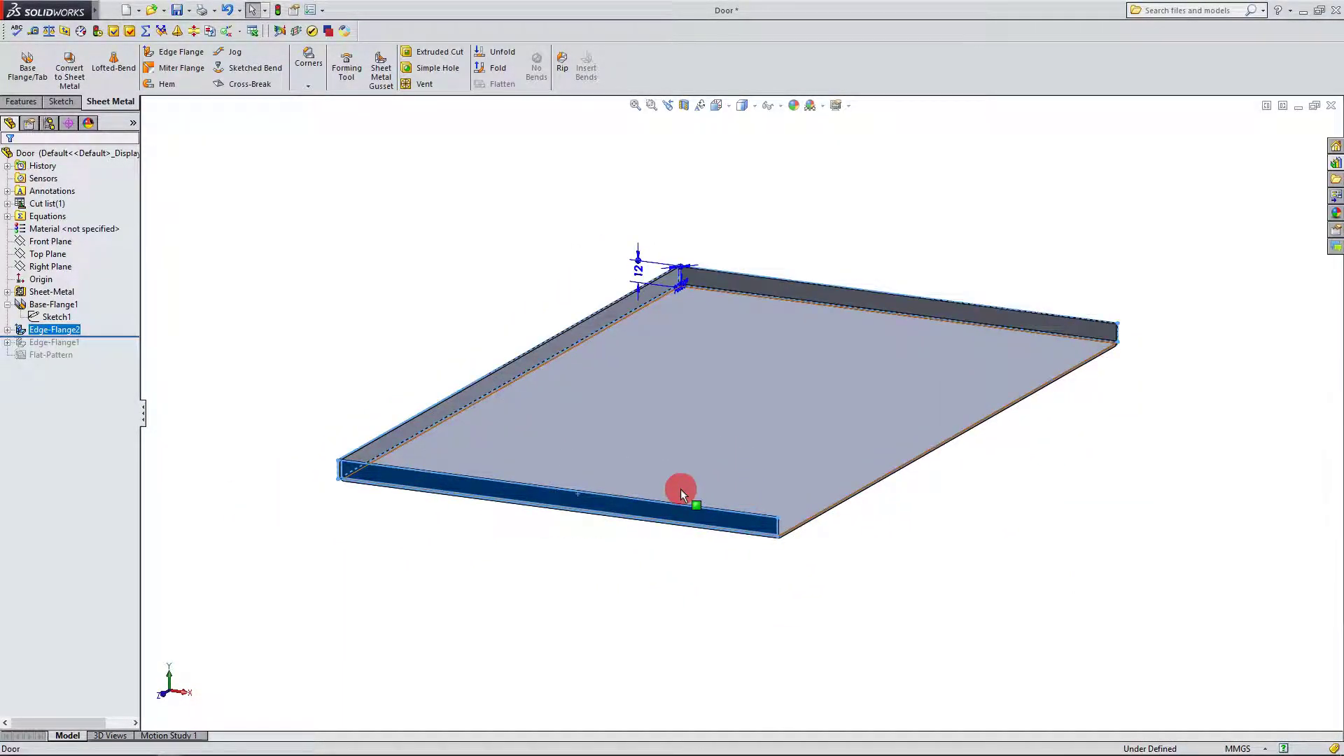
pyautogui.click(301, 473)
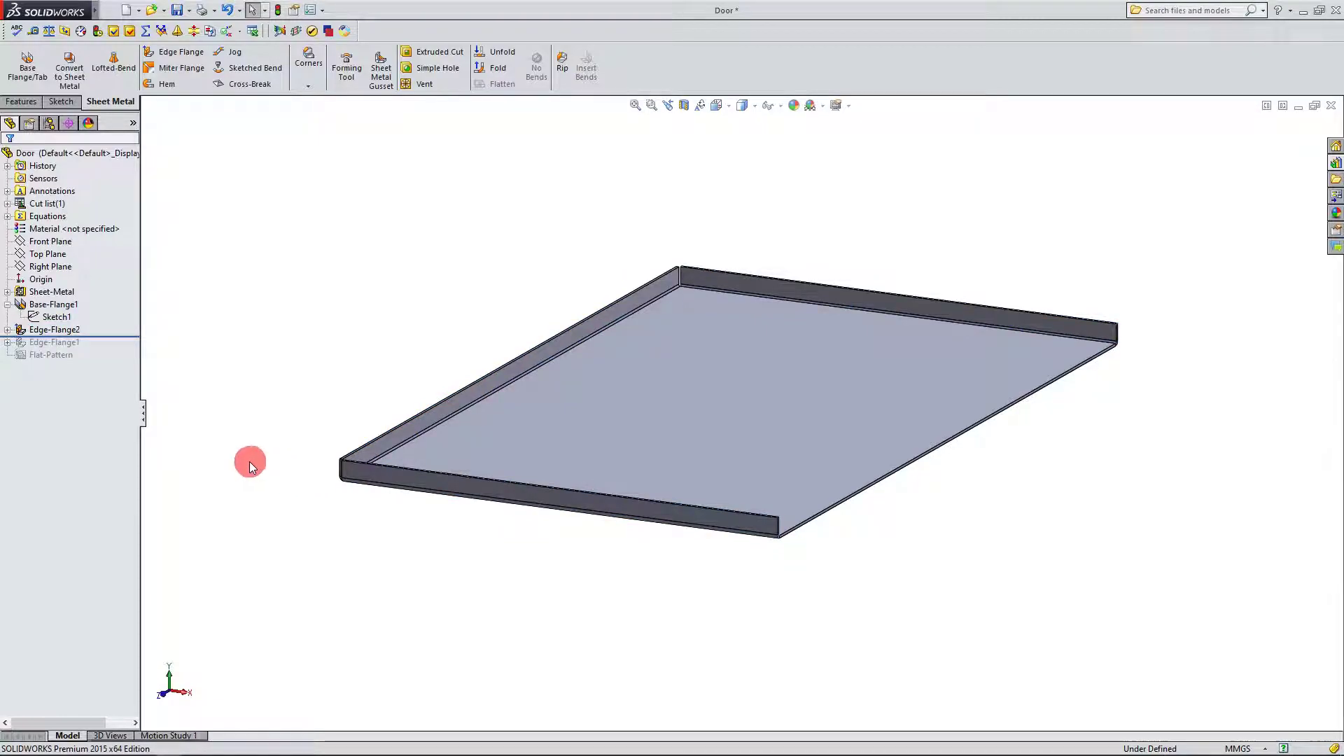
# Step: Expand Edge-Flange2, compare Sketch25, Sketch26 and Sketch27, and select Sketch27
pyautogui.click(39, 354)
pyautogui.click(8, 331)
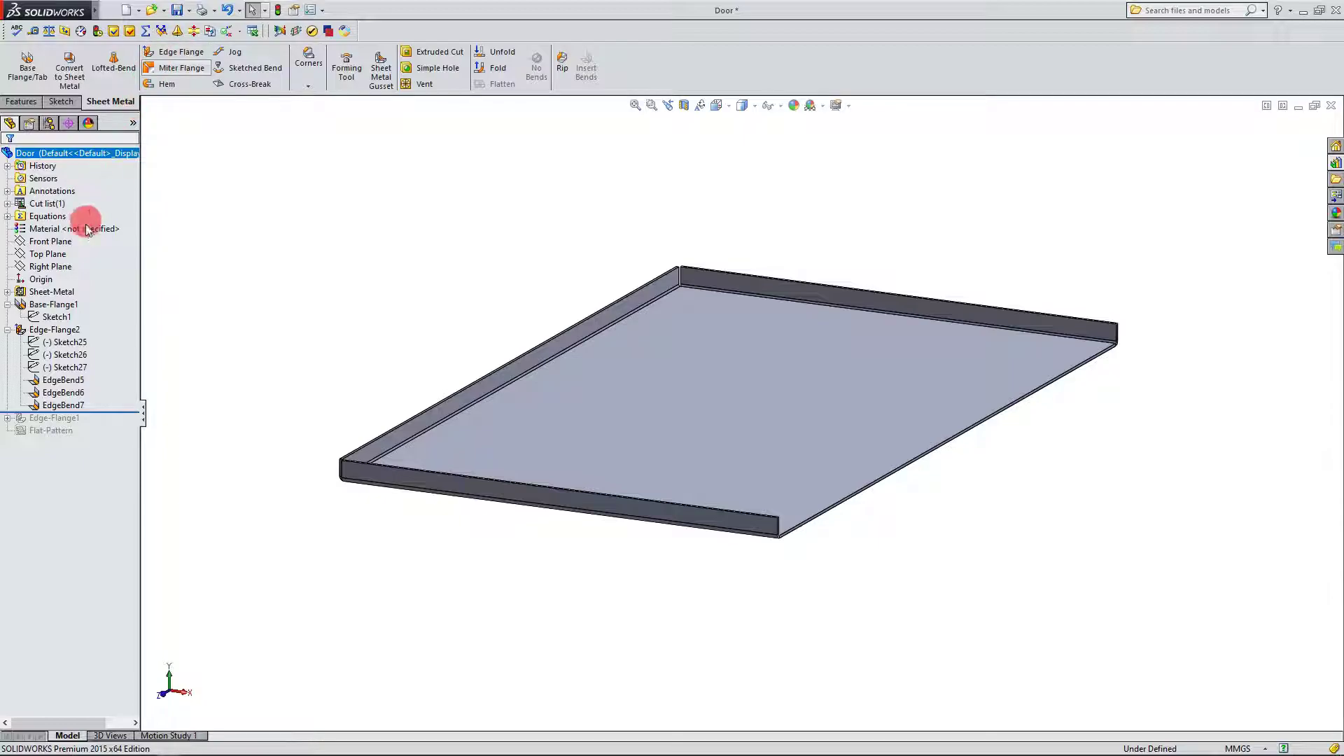
pyautogui.click(64, 369)
pyautogui.click(63, 342)
pyautogui.click(64, 354)
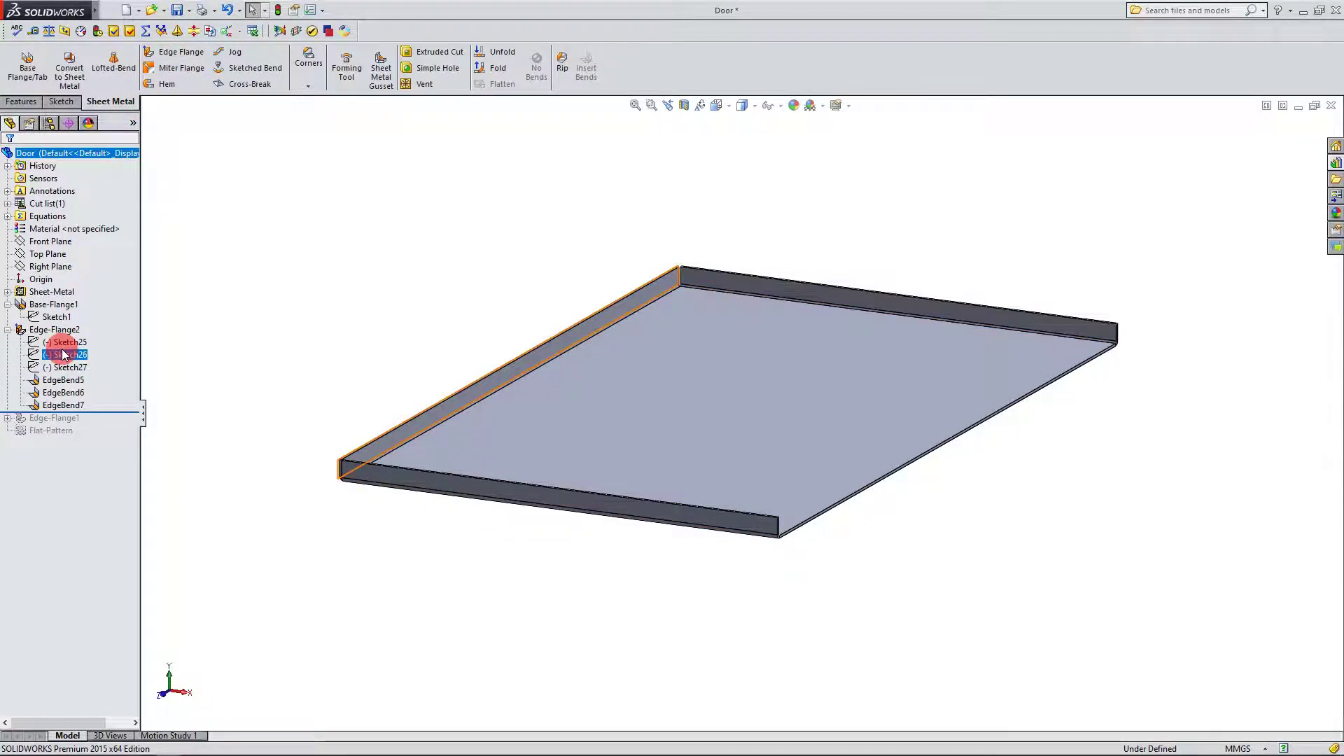
pyautogui.click(65, 368)
pyautogui.click(65, 367)
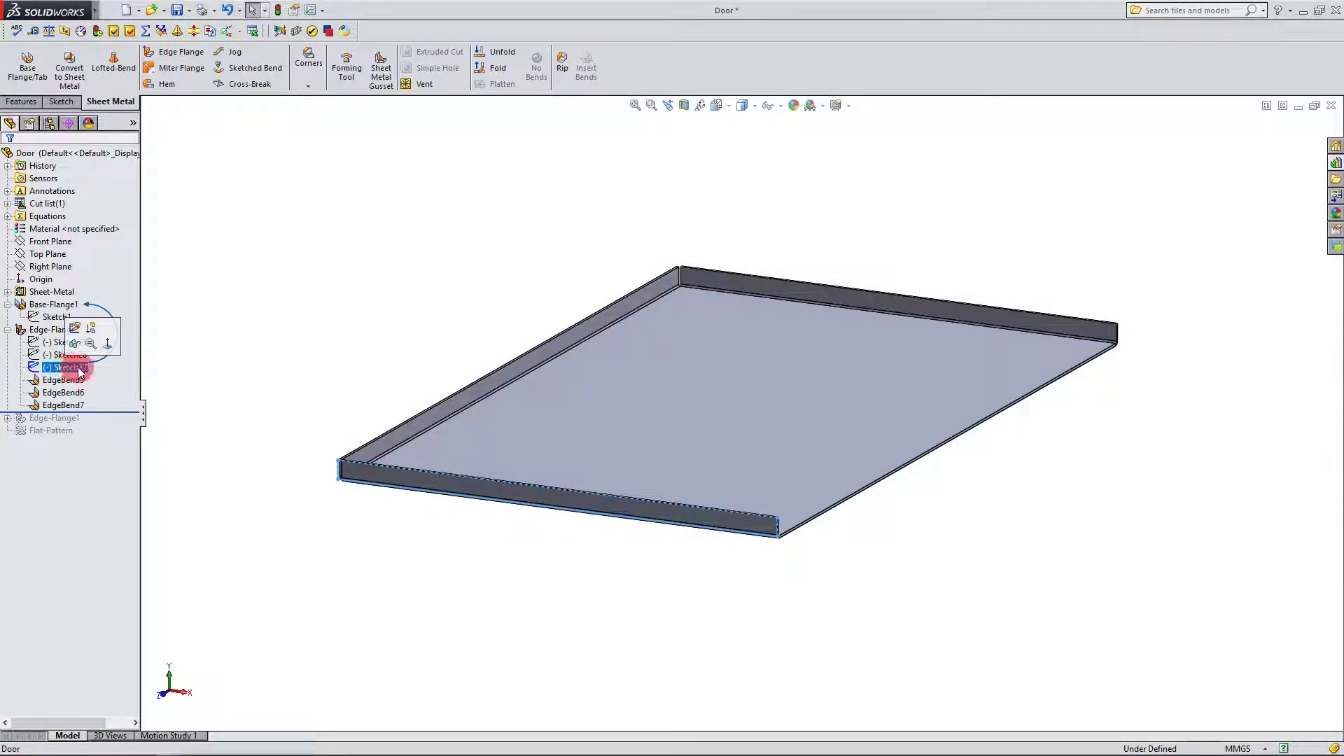
# Step: Edit Sketch27 and draw a small circle near the front flange's right end
pyautogui.click(76, 329)
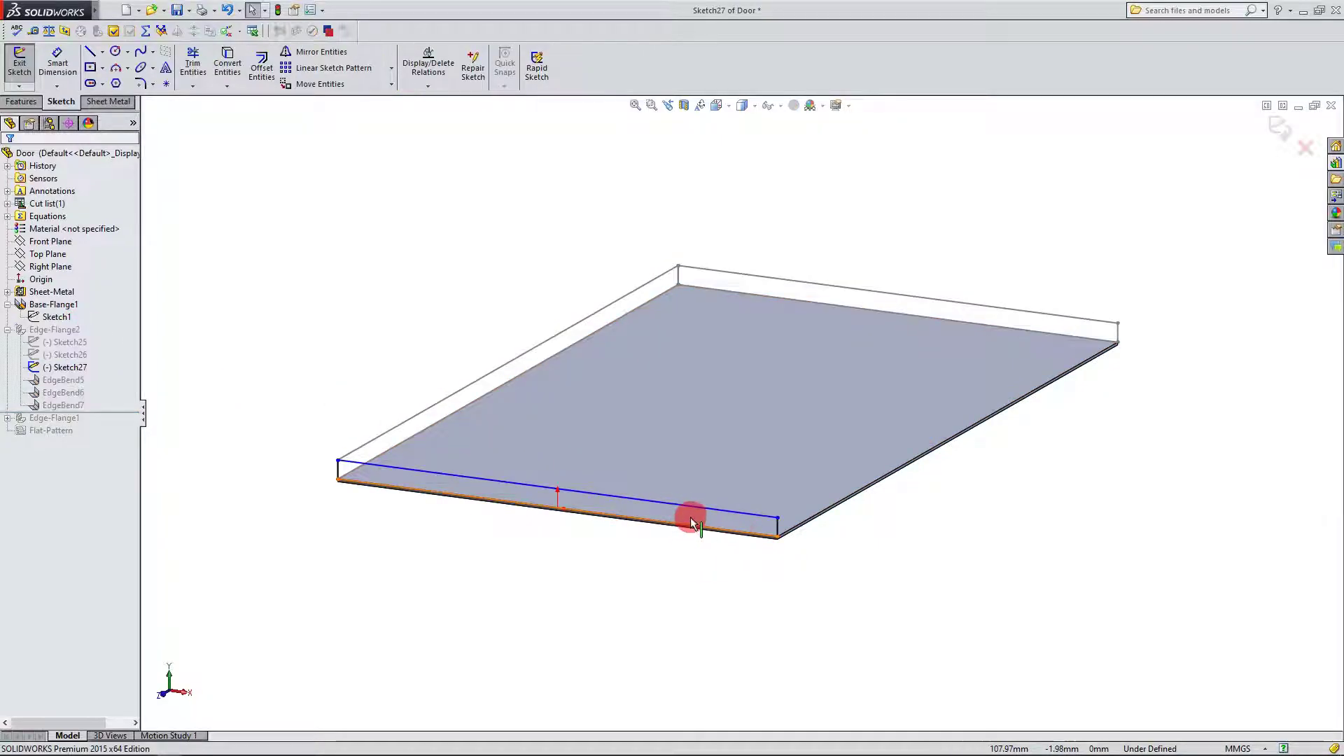
pyautogui.scroll(-3, 690, 517)
pyautogui.moveTo(696, 560); pyautogui.dragTo(722, 543, button='middle')
pyautogui.scroll(-3, 861, 439)
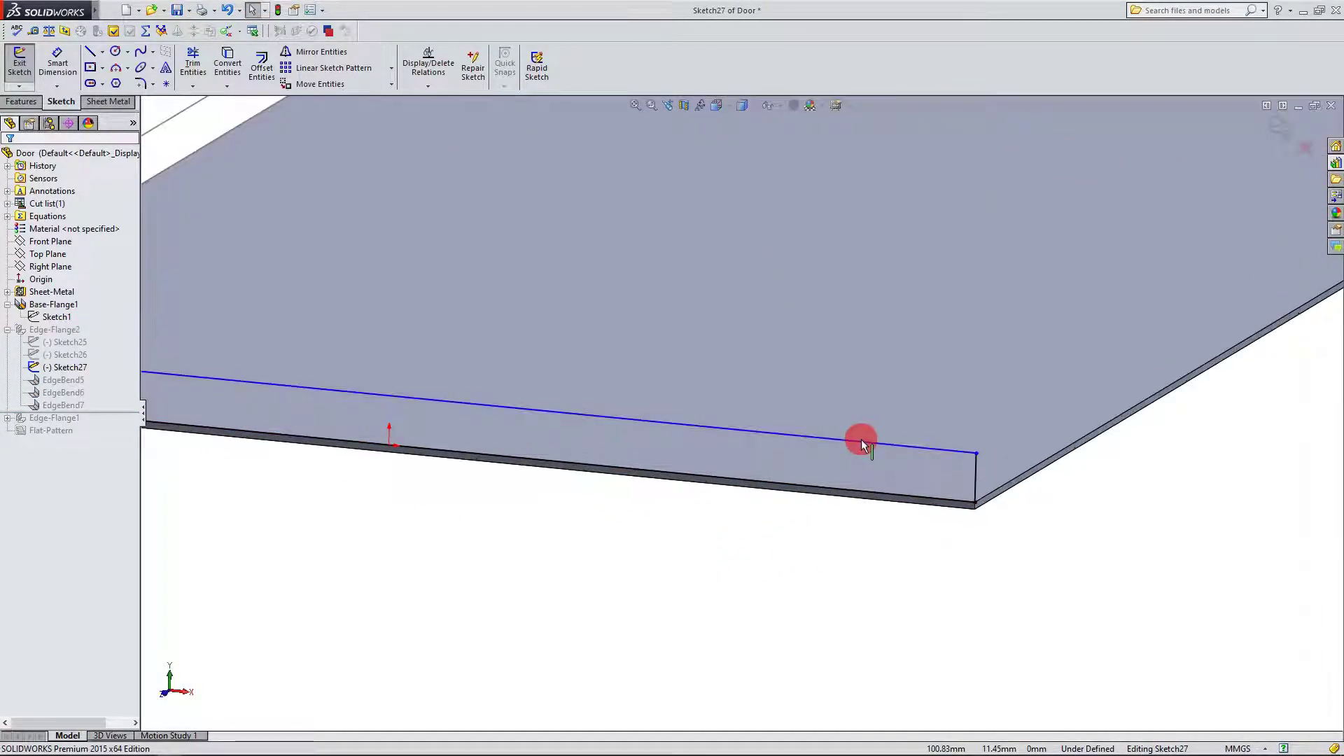
pyautogui.click(115, 53)
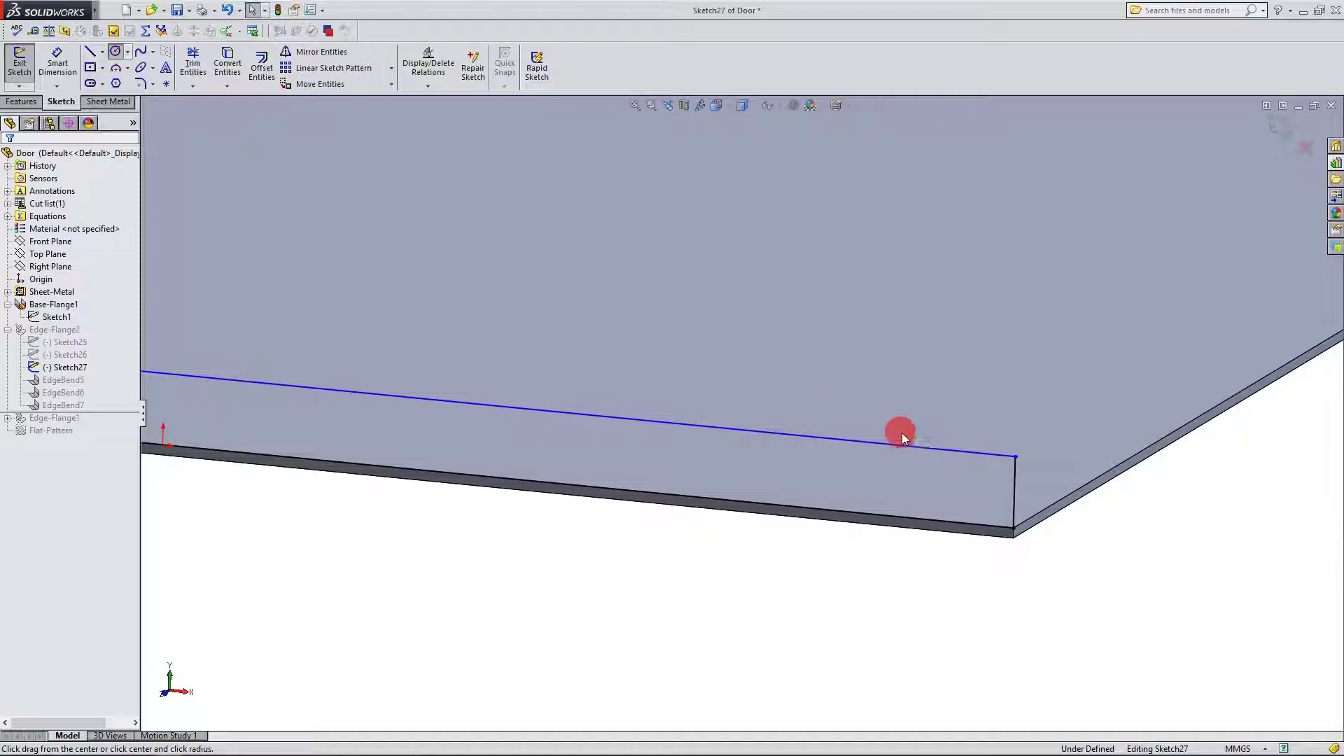
pyautogui.moveTo(890, 478); pyautogui.dragTo(910, 500)
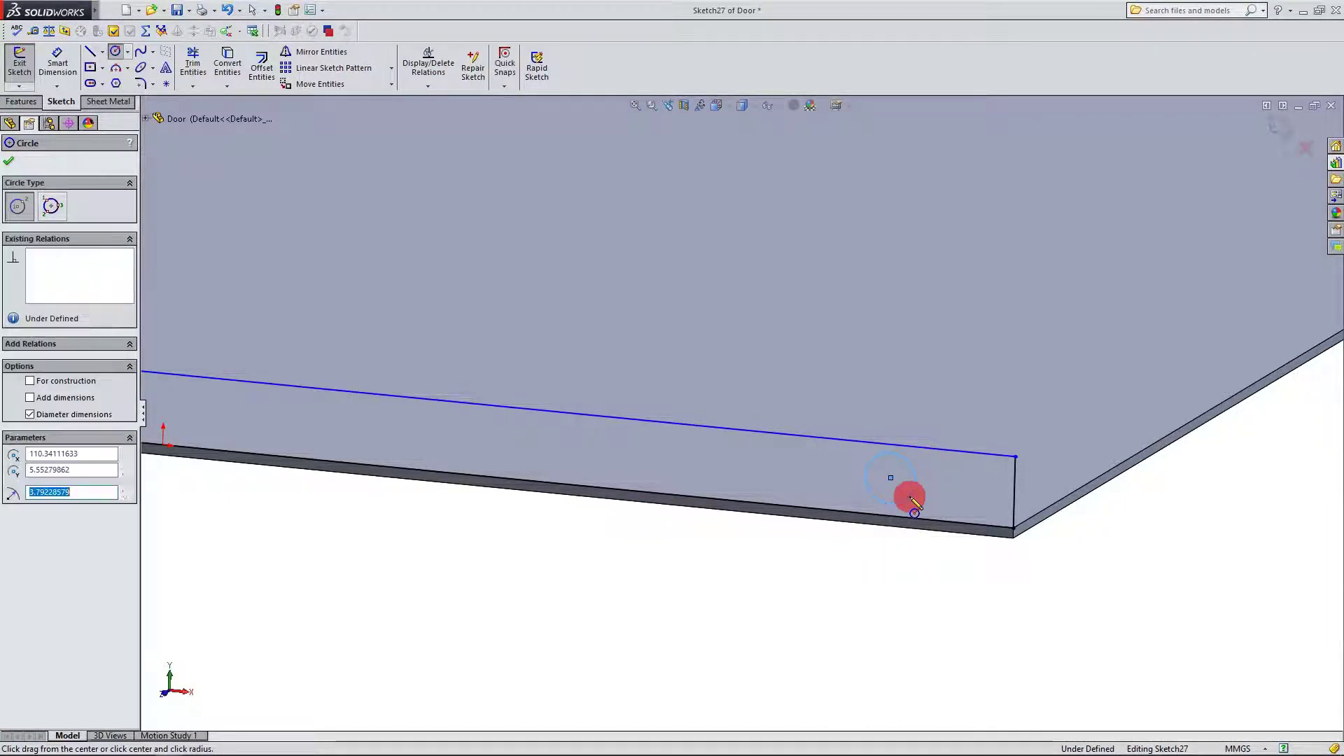
pyautogui.click(8, 163)
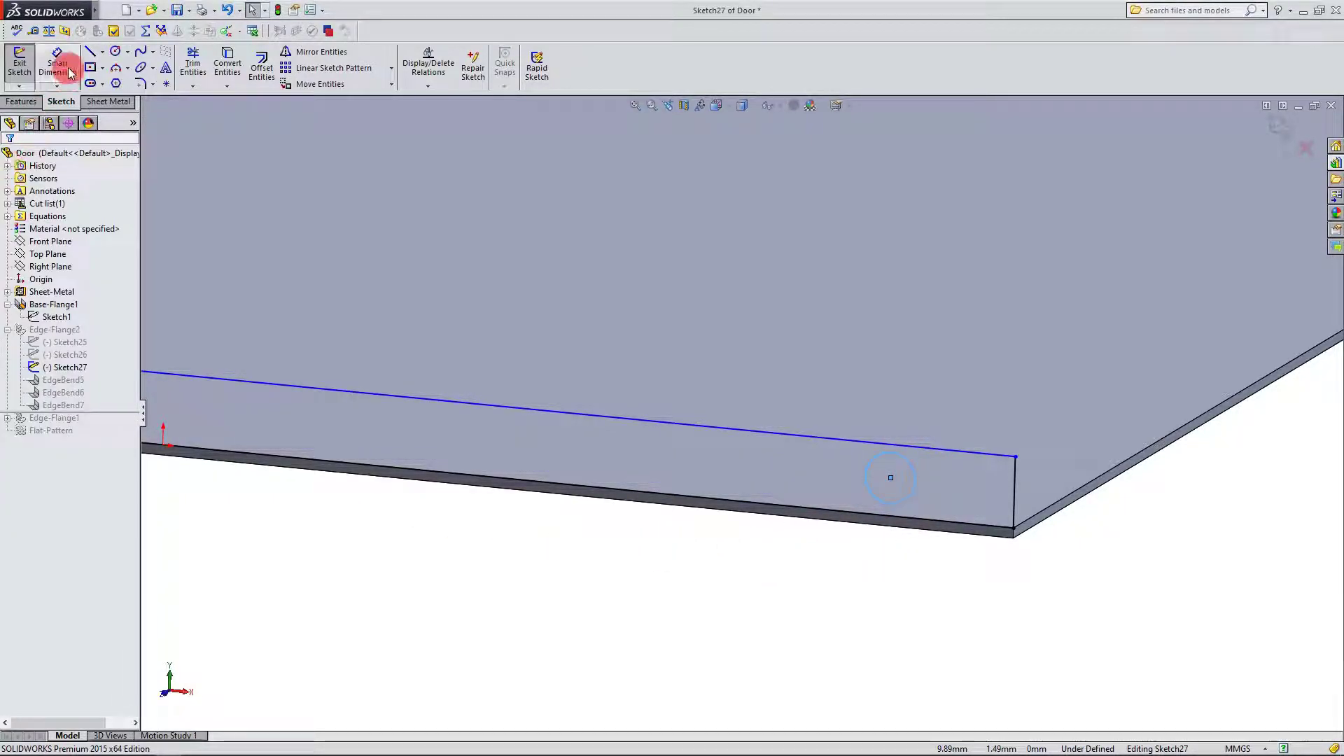
# Step: Dimension the circle's diameter to 5 mm
pyautogui.click(57, 57)
pyautogui.click(917, 489)
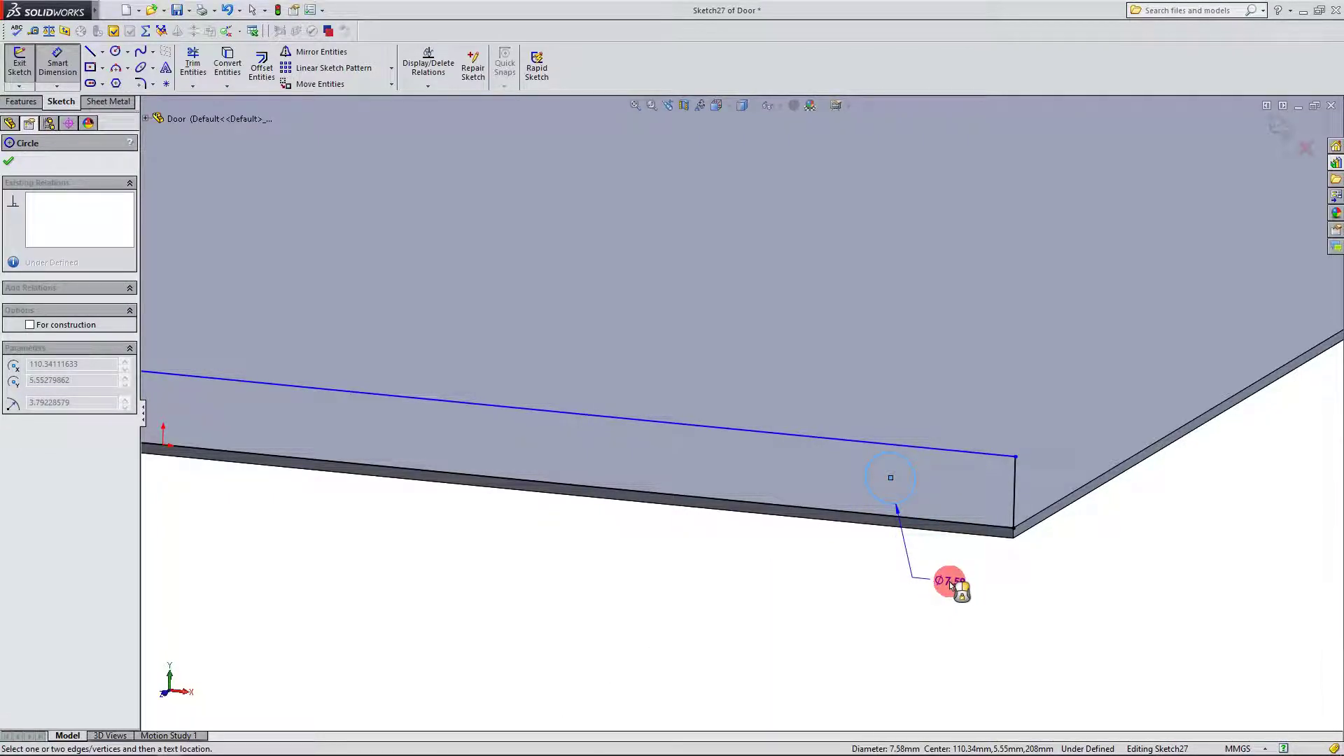
pyautogui.click(950, 584)
pyautogui.write('5')
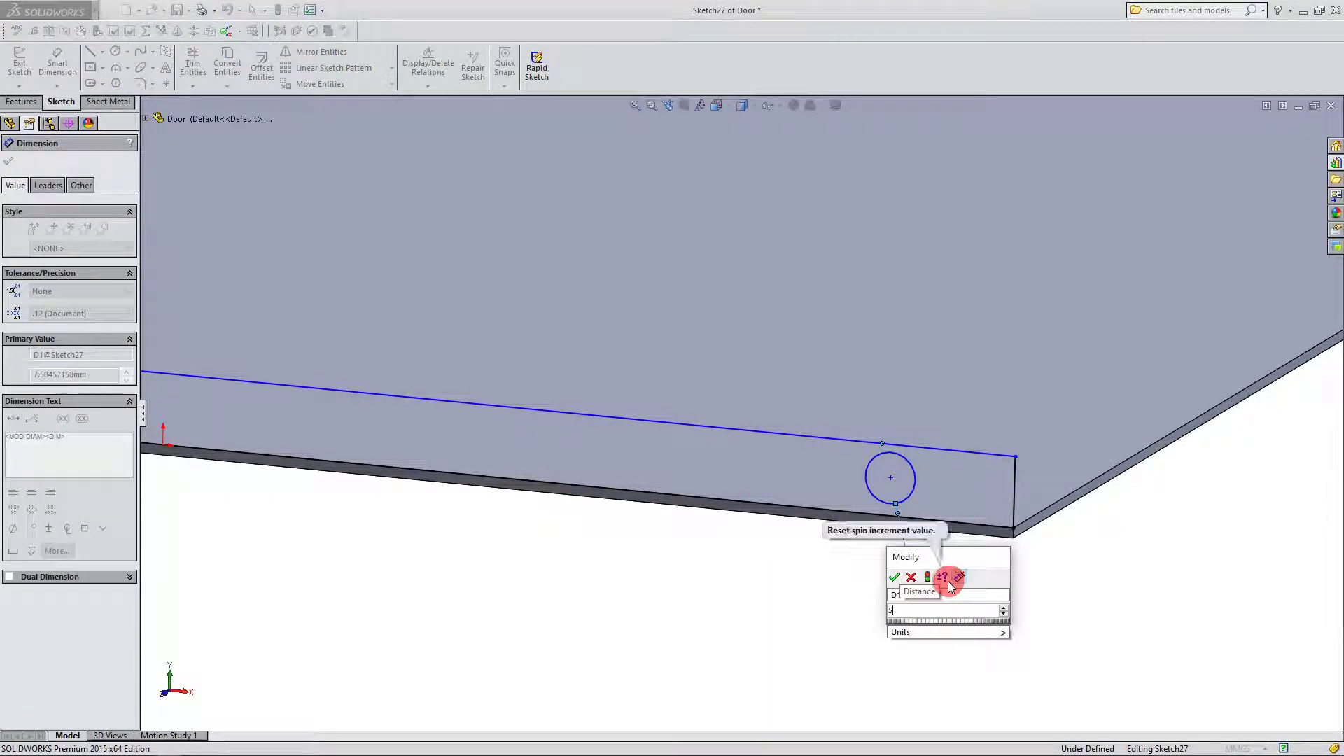
pyautogui.click(896, 577)
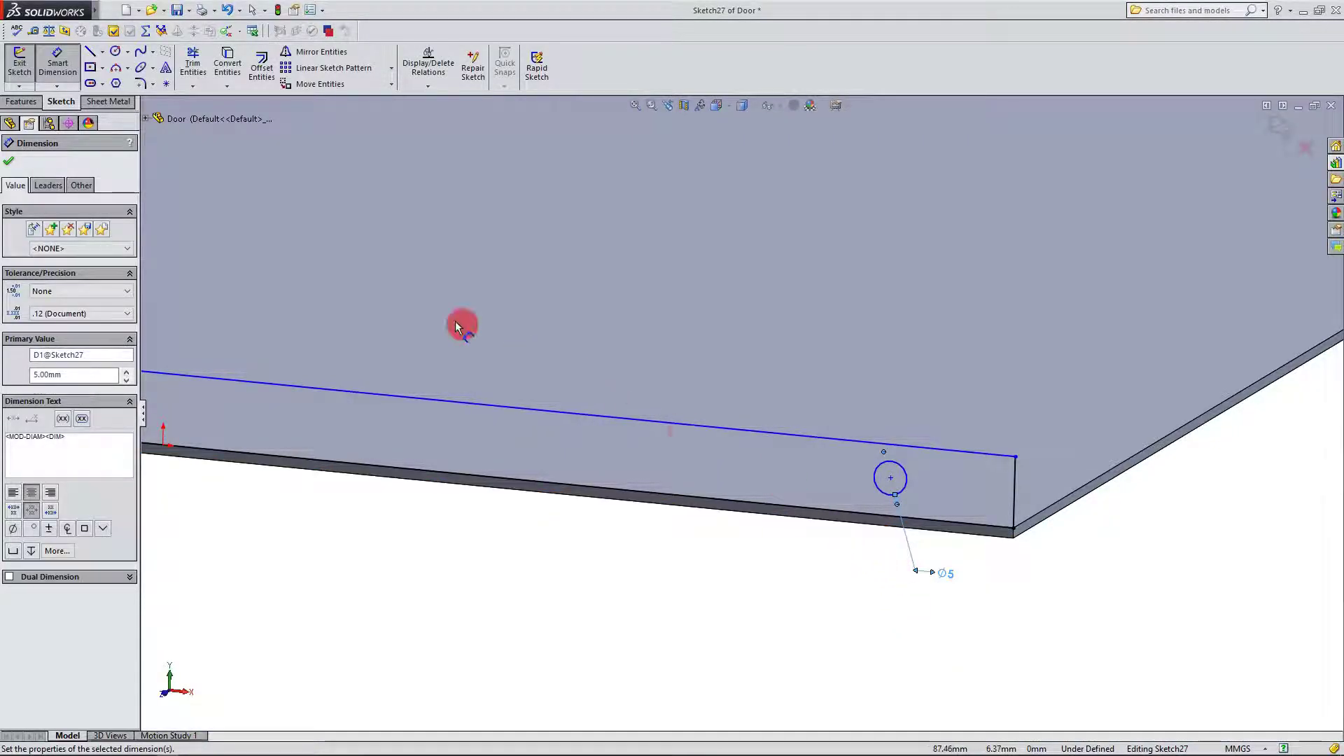
pyautogui.click(103, 52)
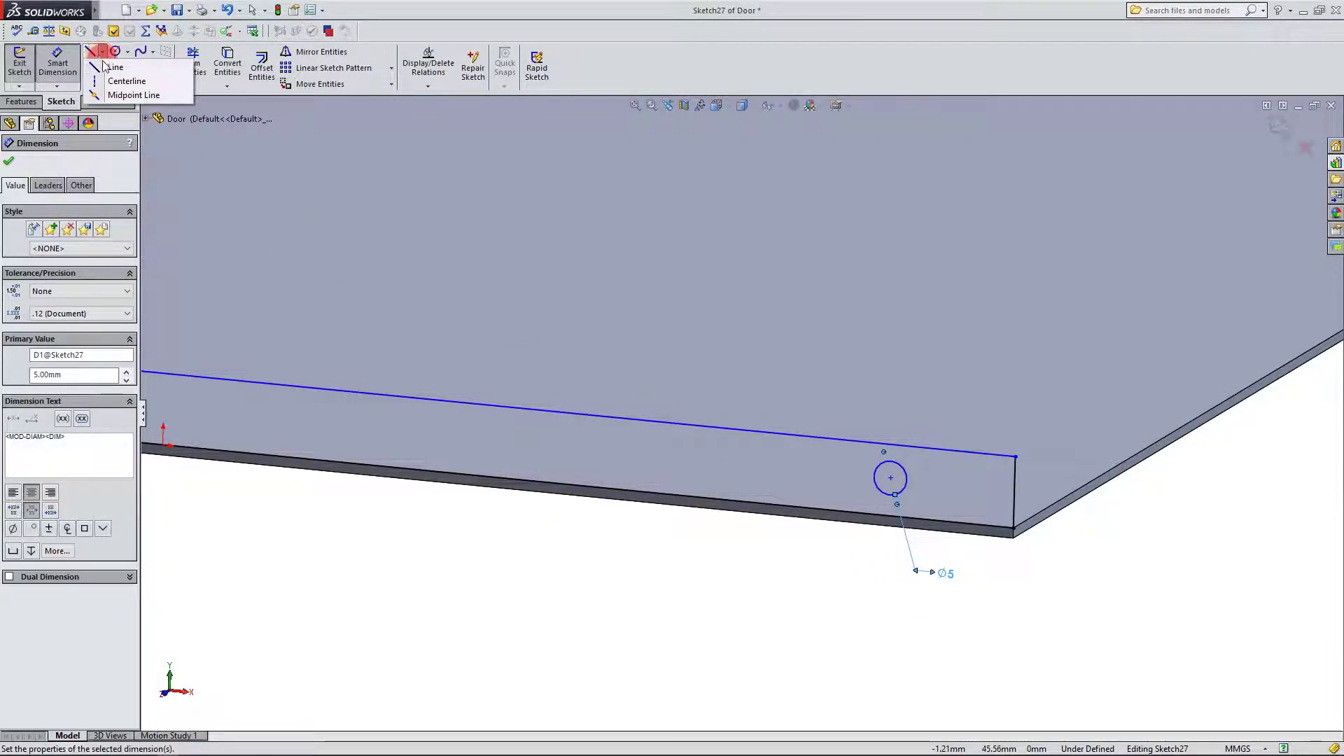
# Step: Draw a horizontal centerline from the flange's right edge and merge the circle centre onto its end
pyautogui.click(113, 80)
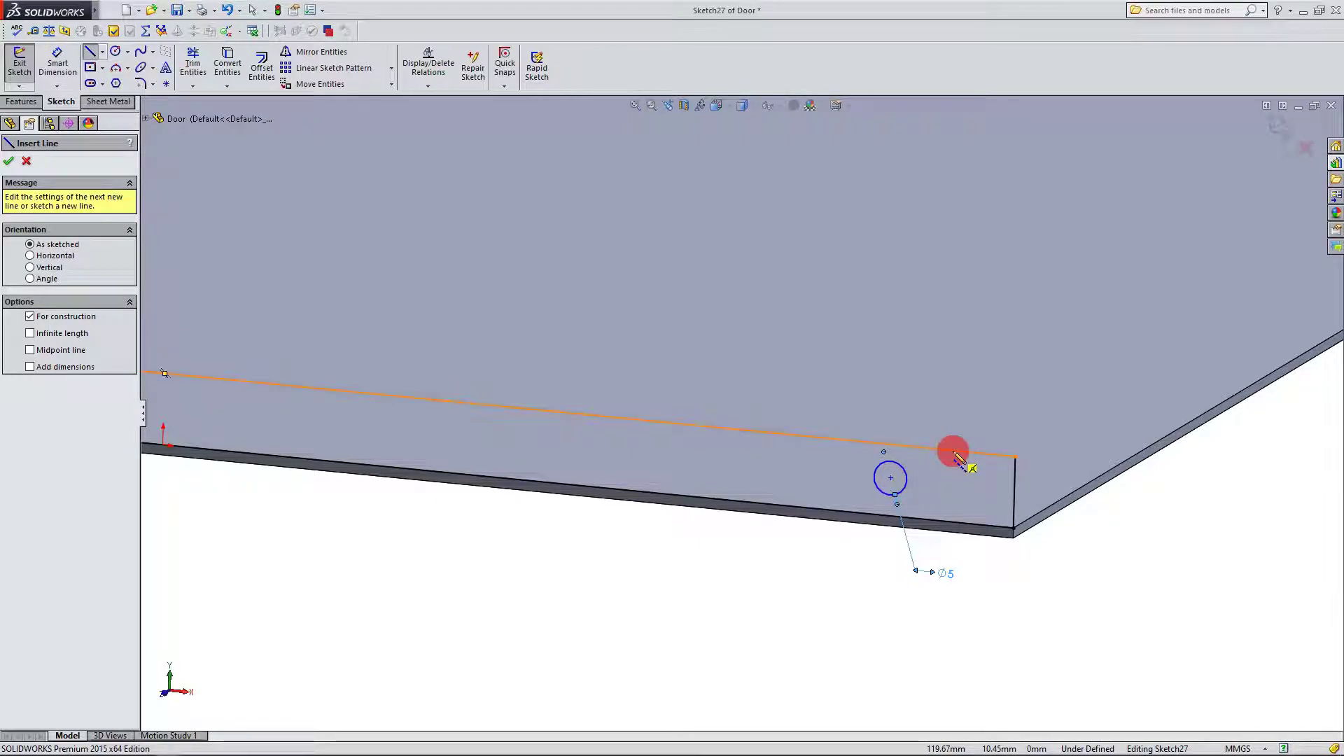
pyautogui.click(1014, 493)
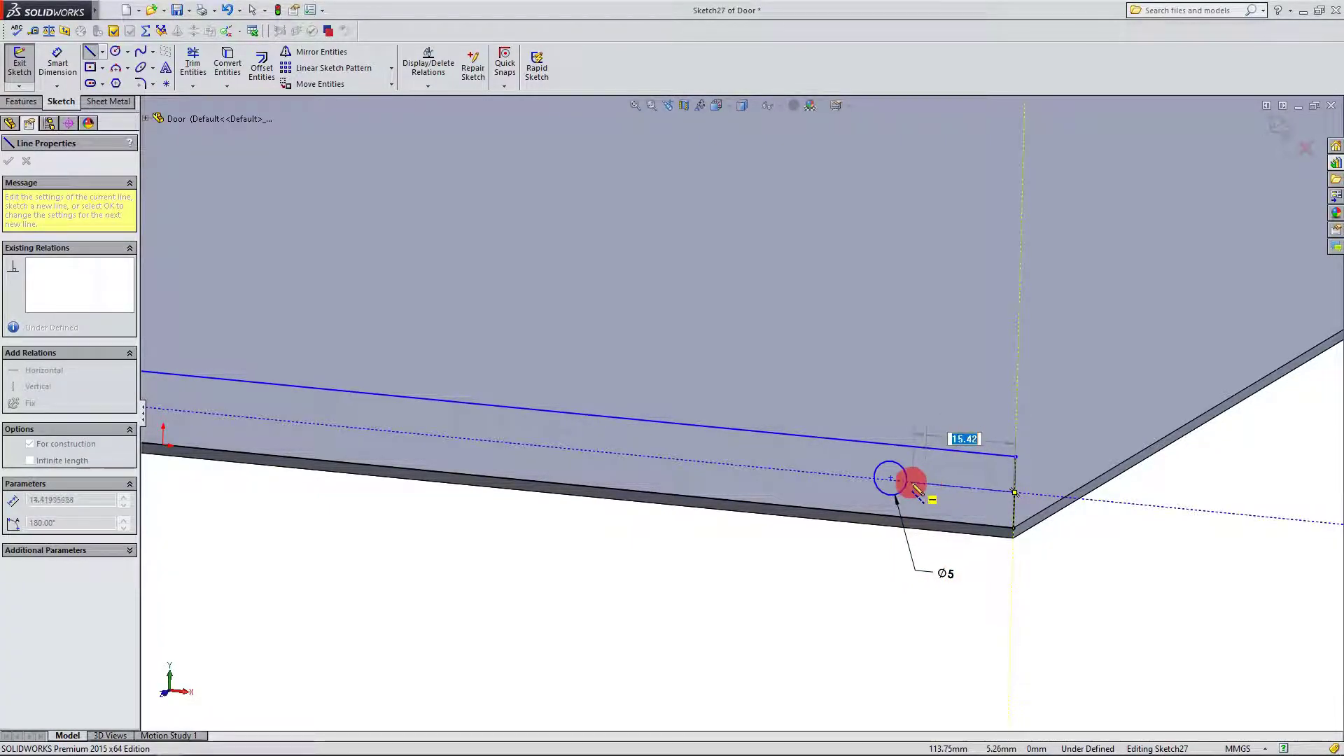
pyautogui.moveTo(917, 489); pyautogui.dragTo(843, 479)
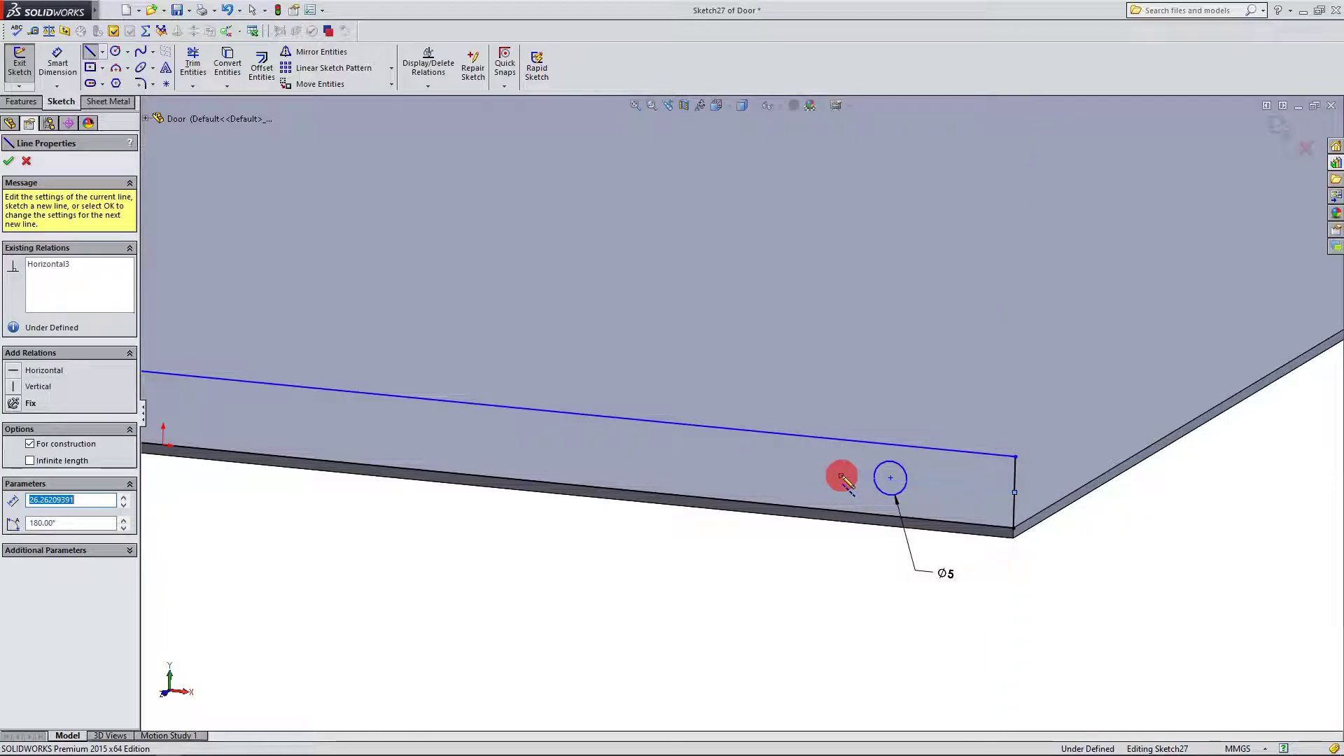
pyautogui.press('Escape')
pyautogui.press('Escape')
pyautogui.click(890, 477)
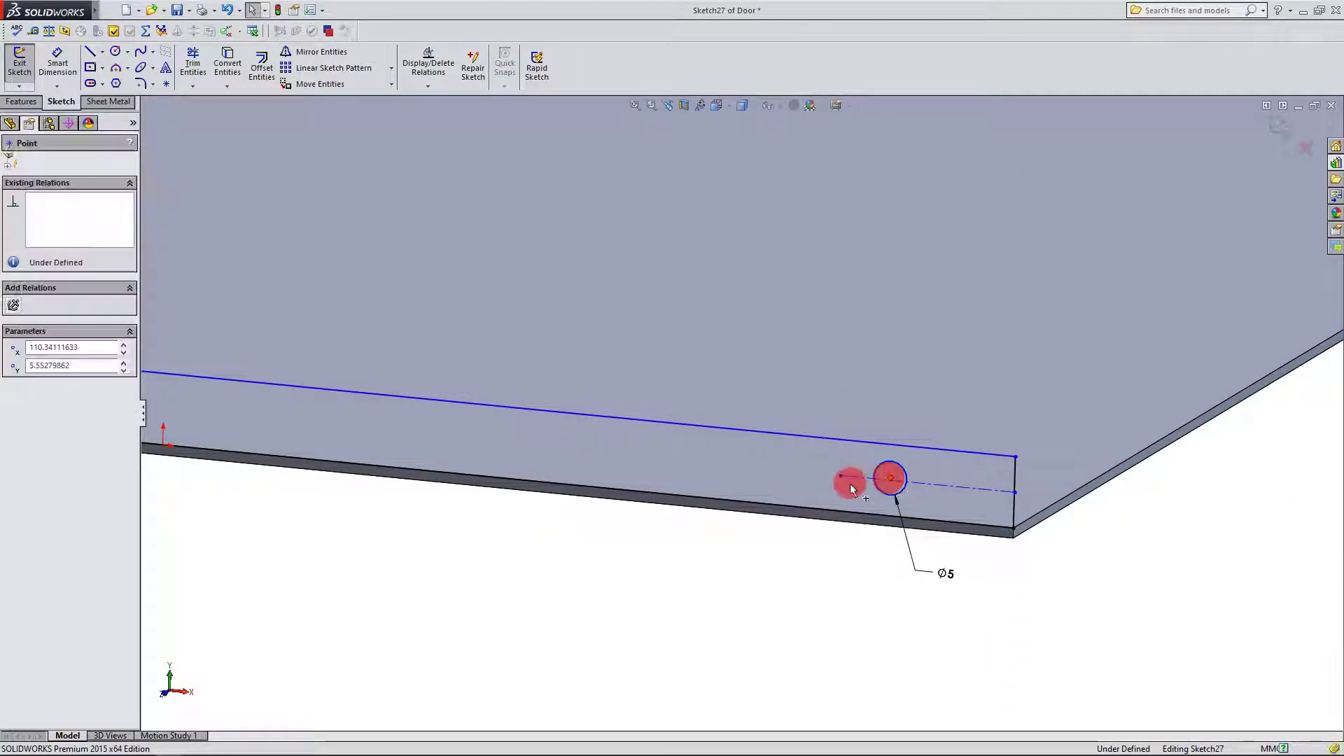
pyautogui.keyDown('ctrl'); pyautogui.click(841, 477); pyautogui.keyUp('ctrl')
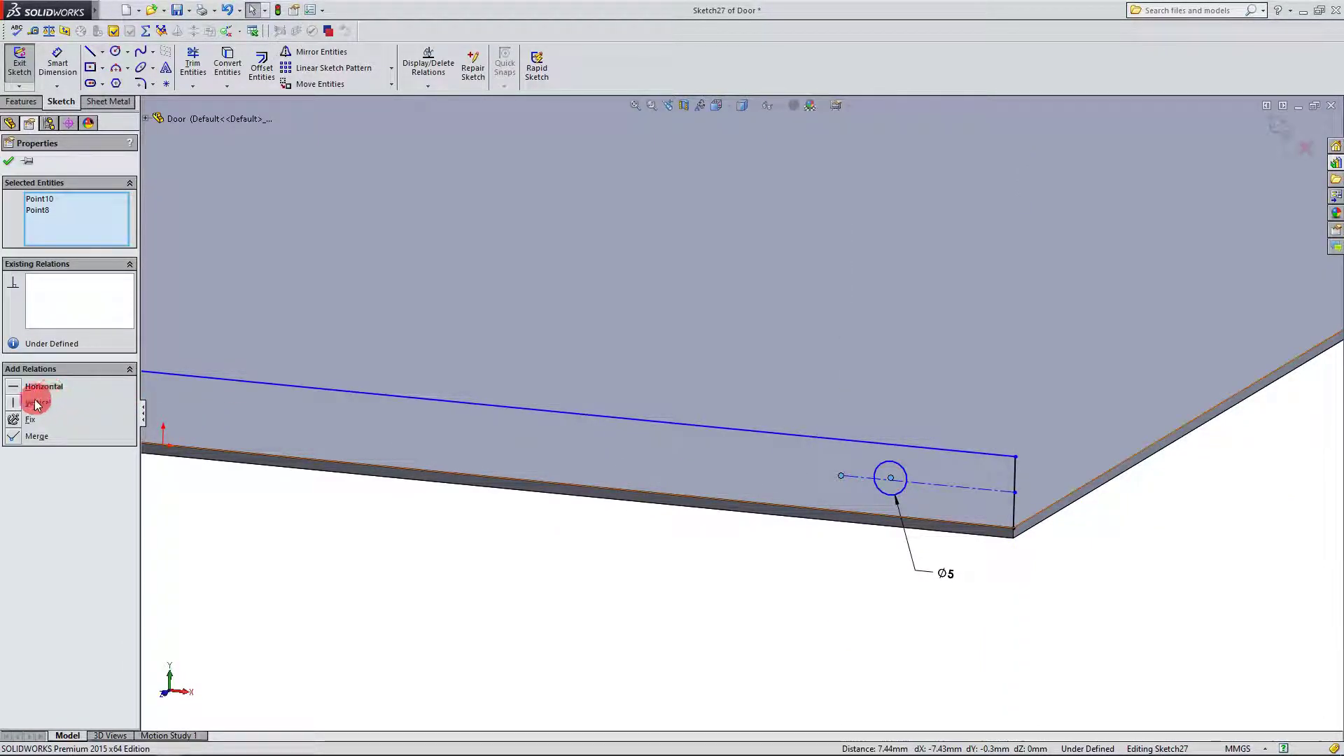
pyautogui.click(18, 437)
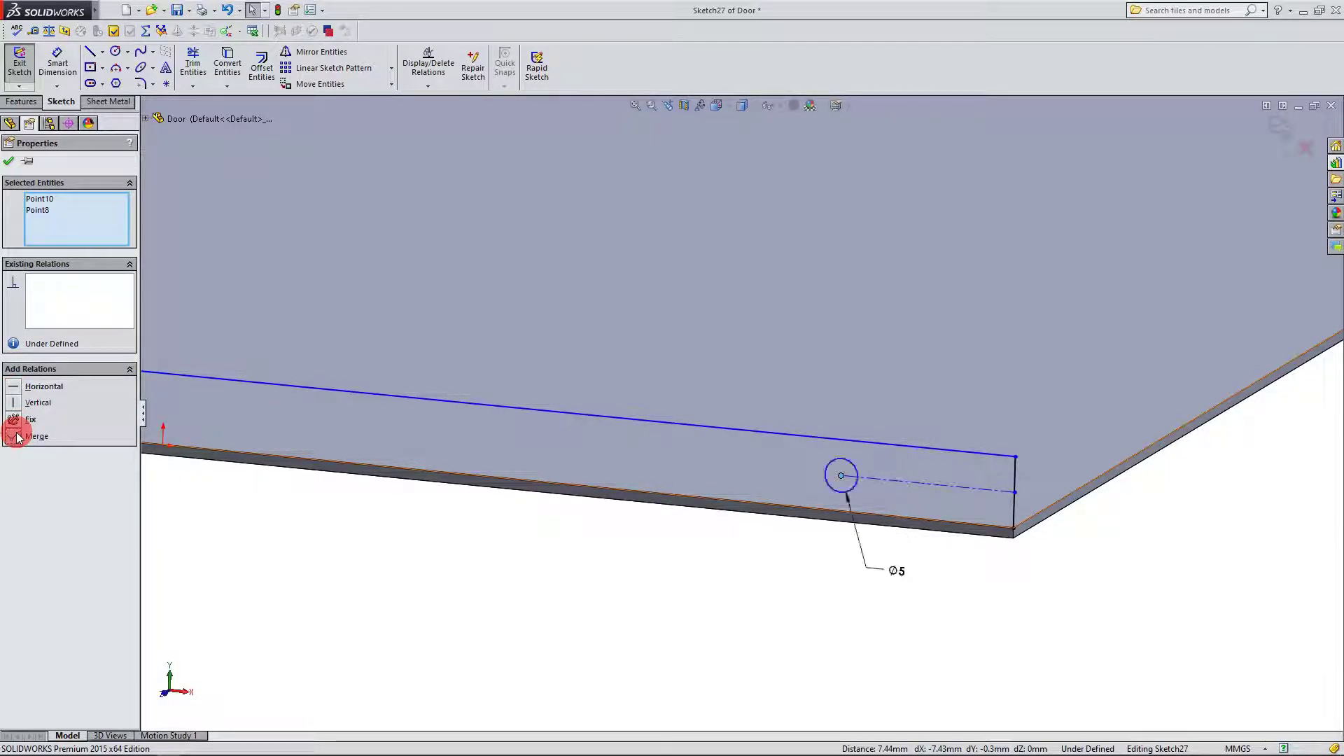
pyautogui.click(10, 161)
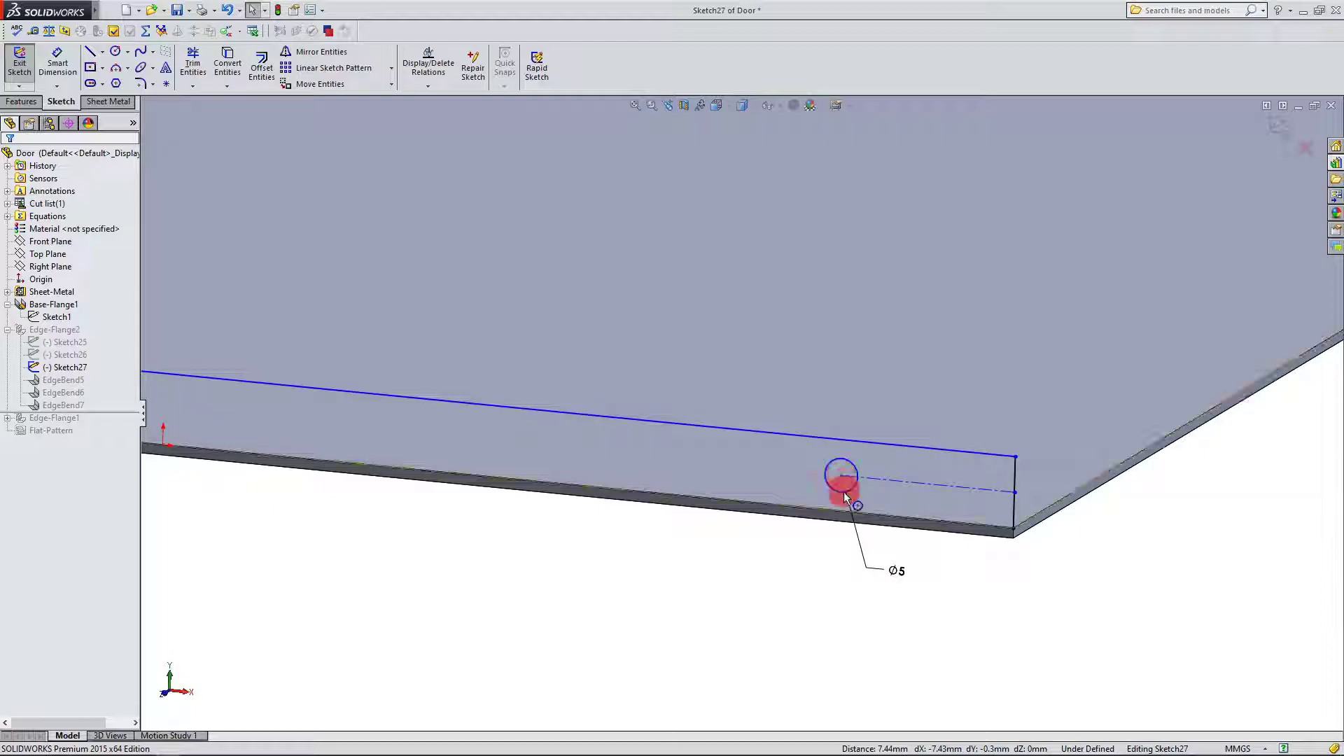
# Step: Dimension the centerline to 5 mm so the circle sits 5 mm from the right edge
pyautogui.click(56, 67)
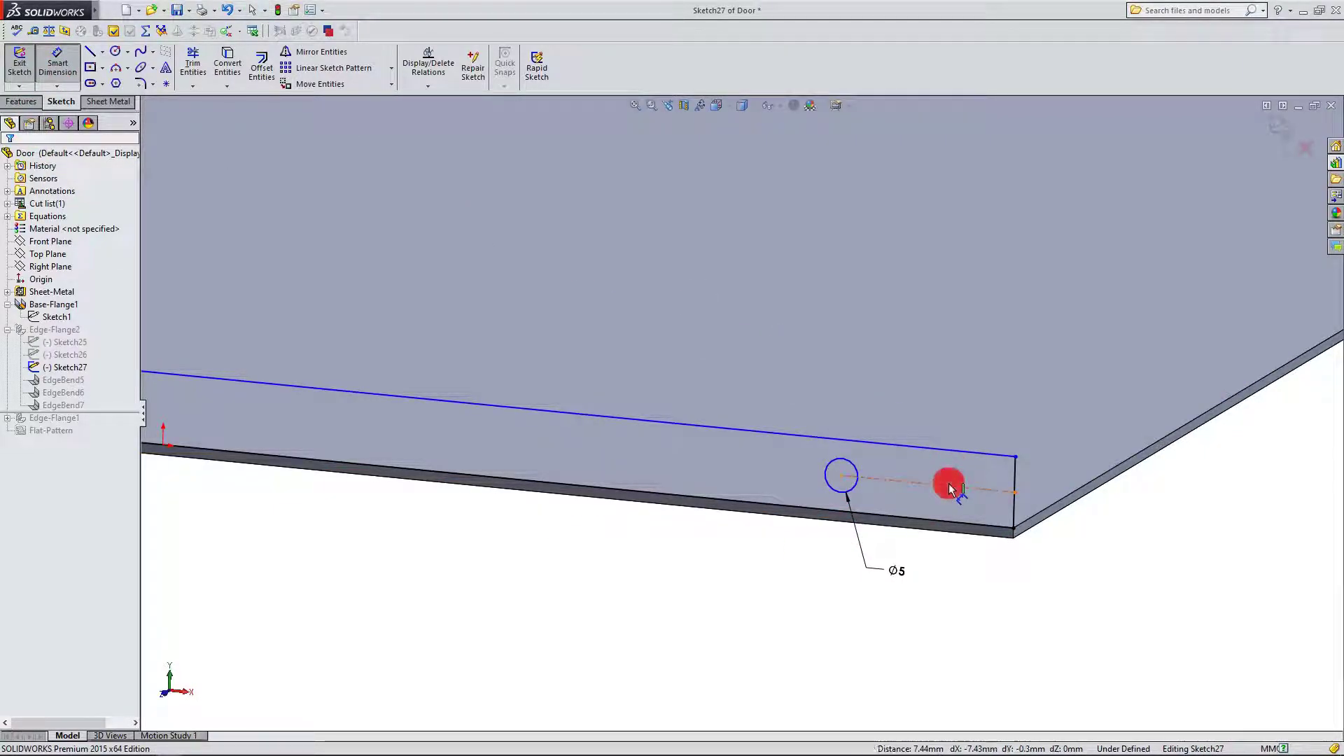
pyautogui.click(949, 488)
pyautogui.click(915, 368)
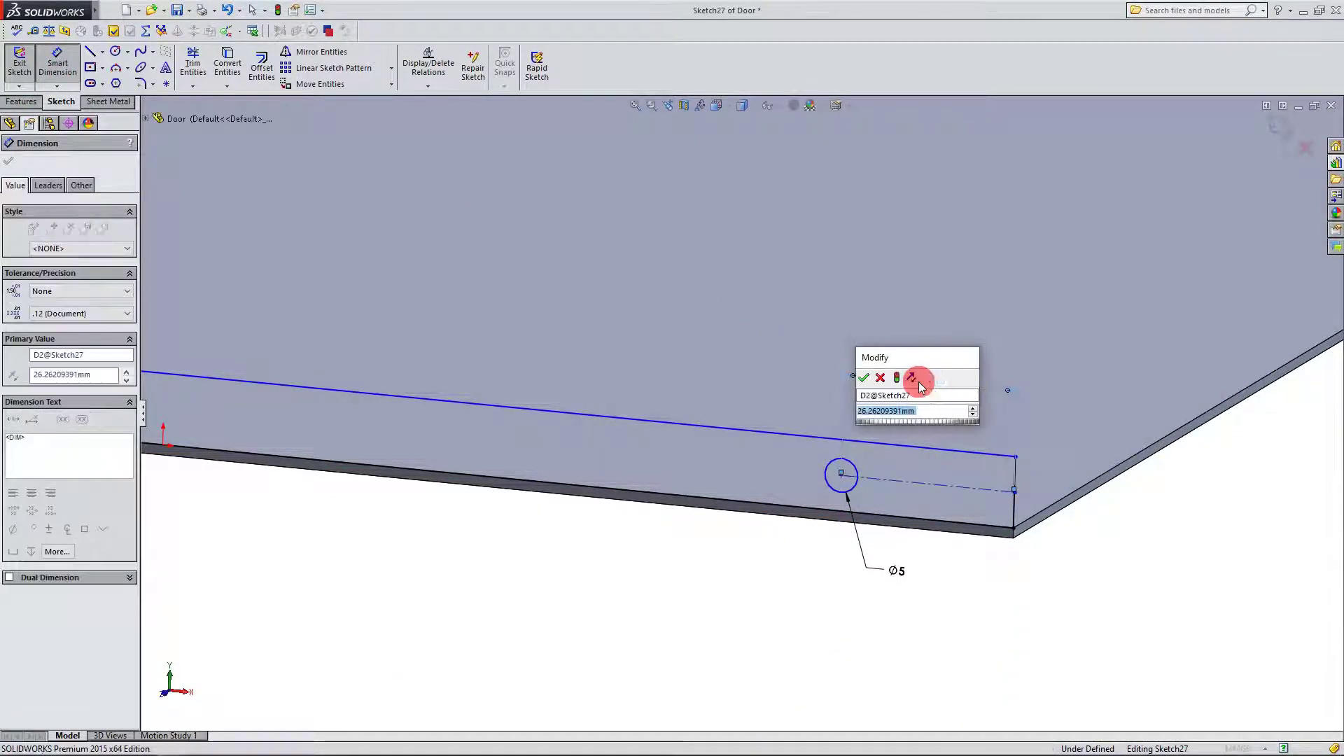
pyautogui.write('5')
pyautogui.click(864, 378)
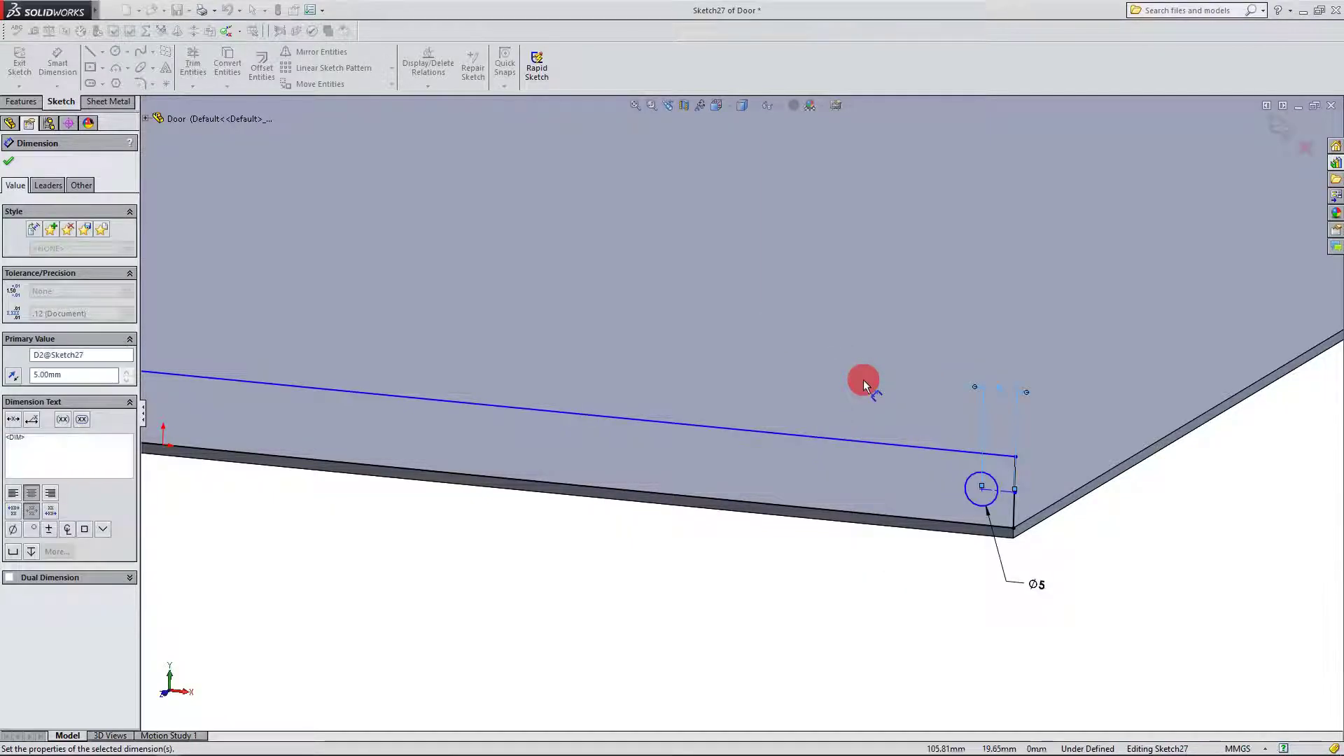
pyautogui.scroll(-3, 870, 436)
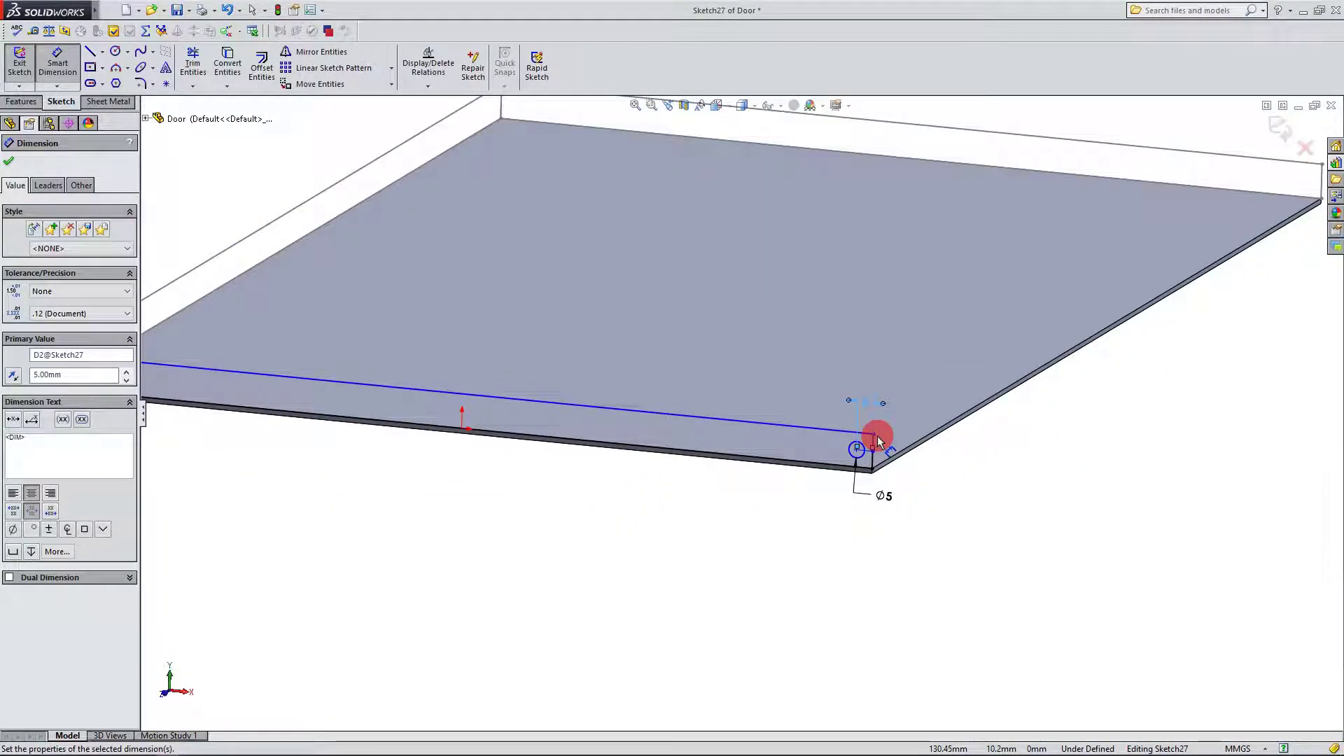
pyautogui.click(10, 162)
pyautogui.scroll(-4, 749, 530)
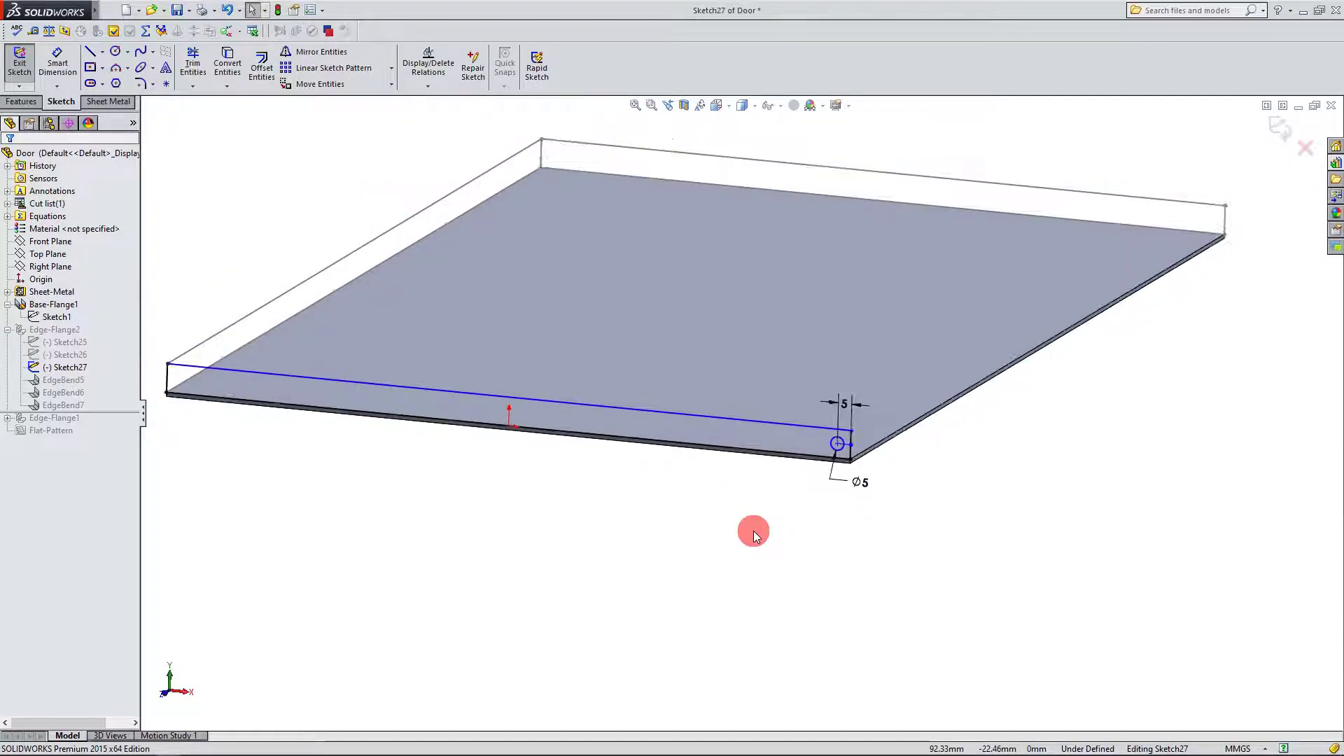
pyautogui.scroll(1, 650, 357)
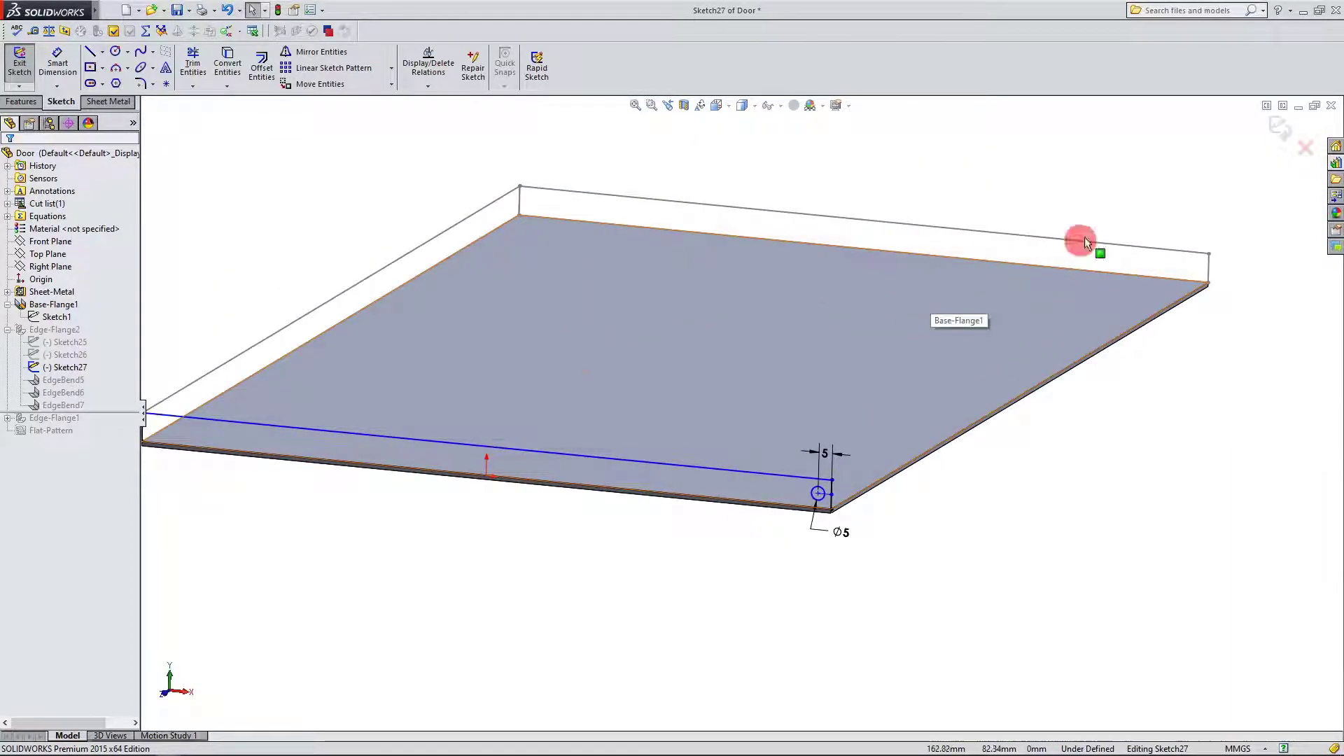
# Step: Exit Sketch27 with Ctrl+B and zoom to inspect the Ø5 hole in the front flange
pyautogui.scroll(2, 582, 481)
pyautogui.hotkey('ctrl', 'b')
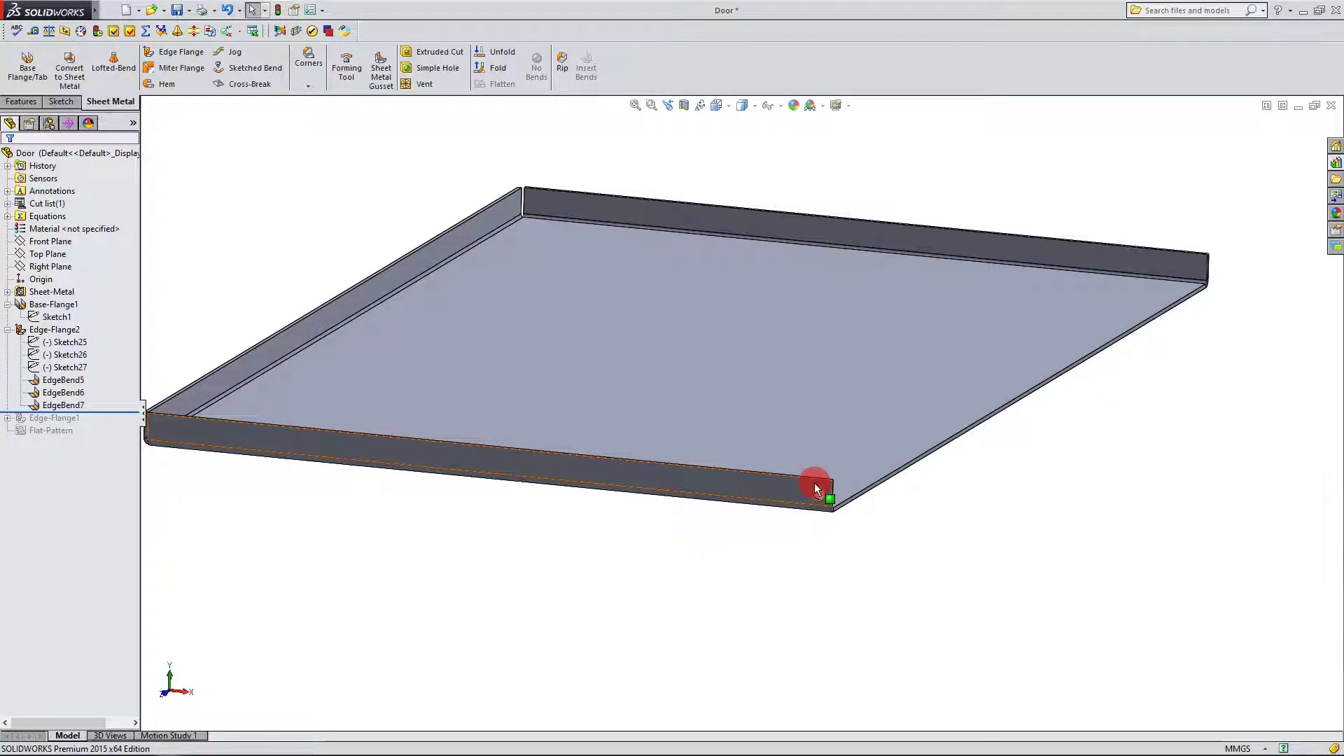
pyautogui.scroll(3, 813, 481)
pyautogui.scroll(-5, 811, 490)
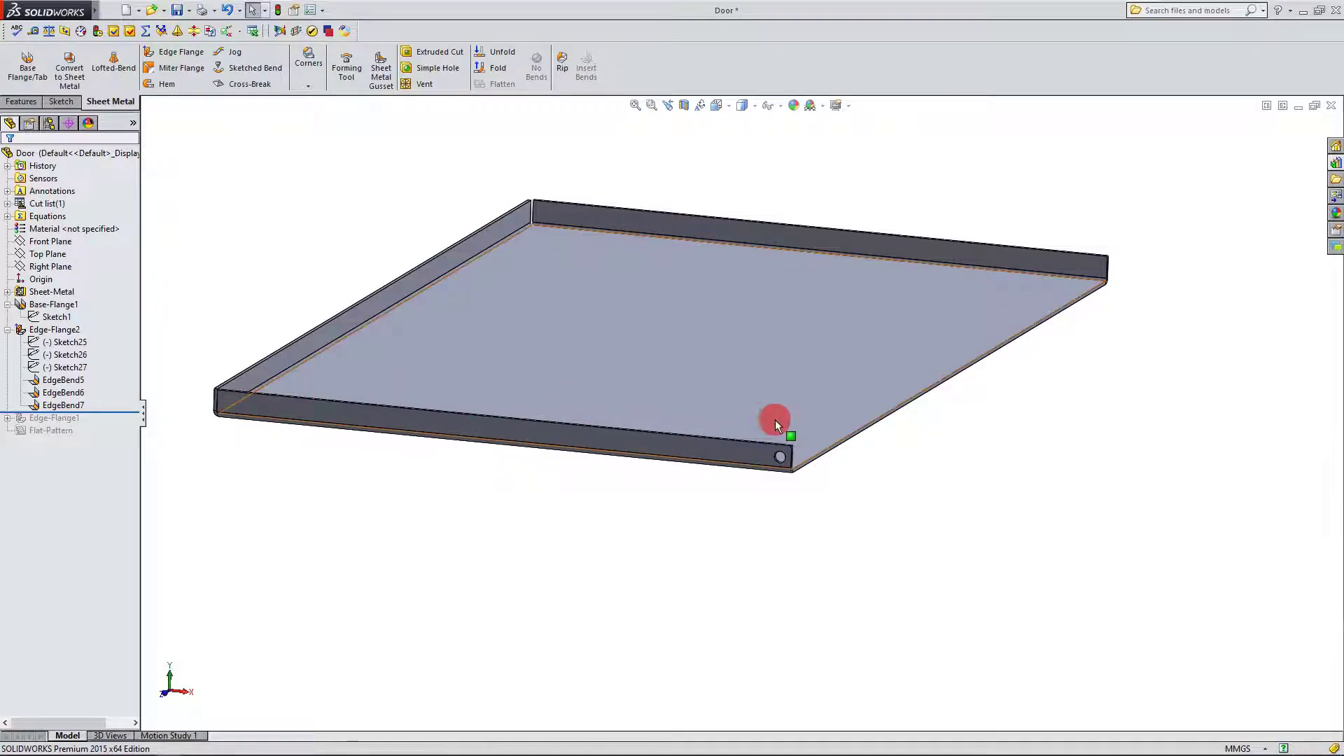
pyautogui.scroll(4, 789, 455)
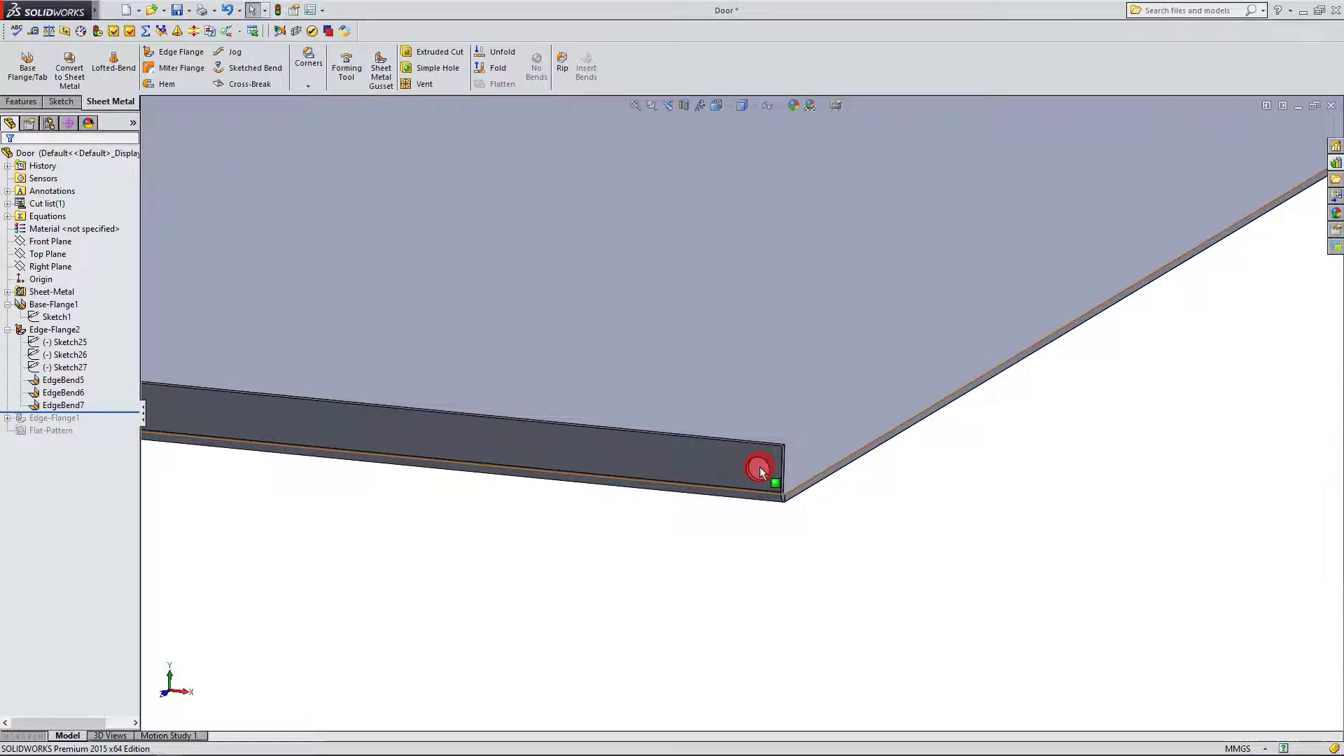
pyautogui.scroll(-5, 759, 459)
pyautogui.scroll(2, 895, 269)
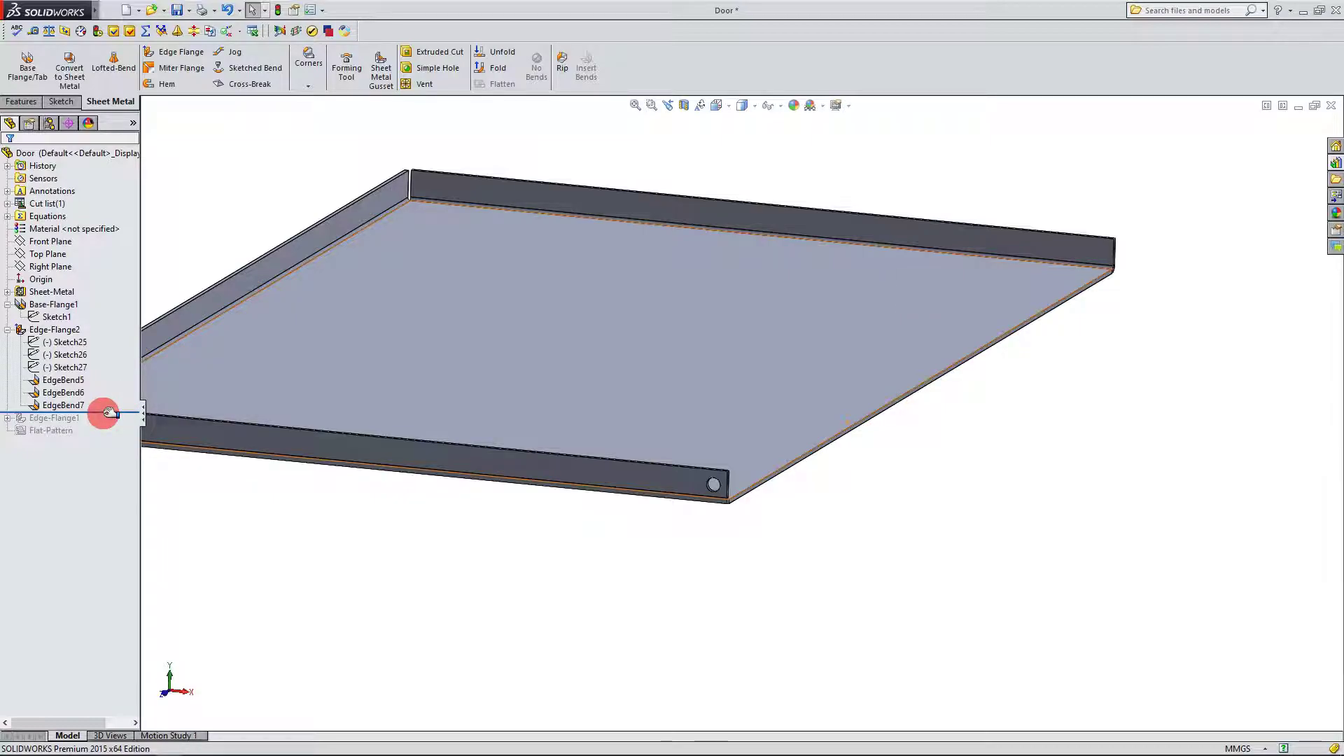
# Step: Edit Sketch25 on the edge flange and draw a centerline and a circle at its end
pyautogui.click(68, 346)
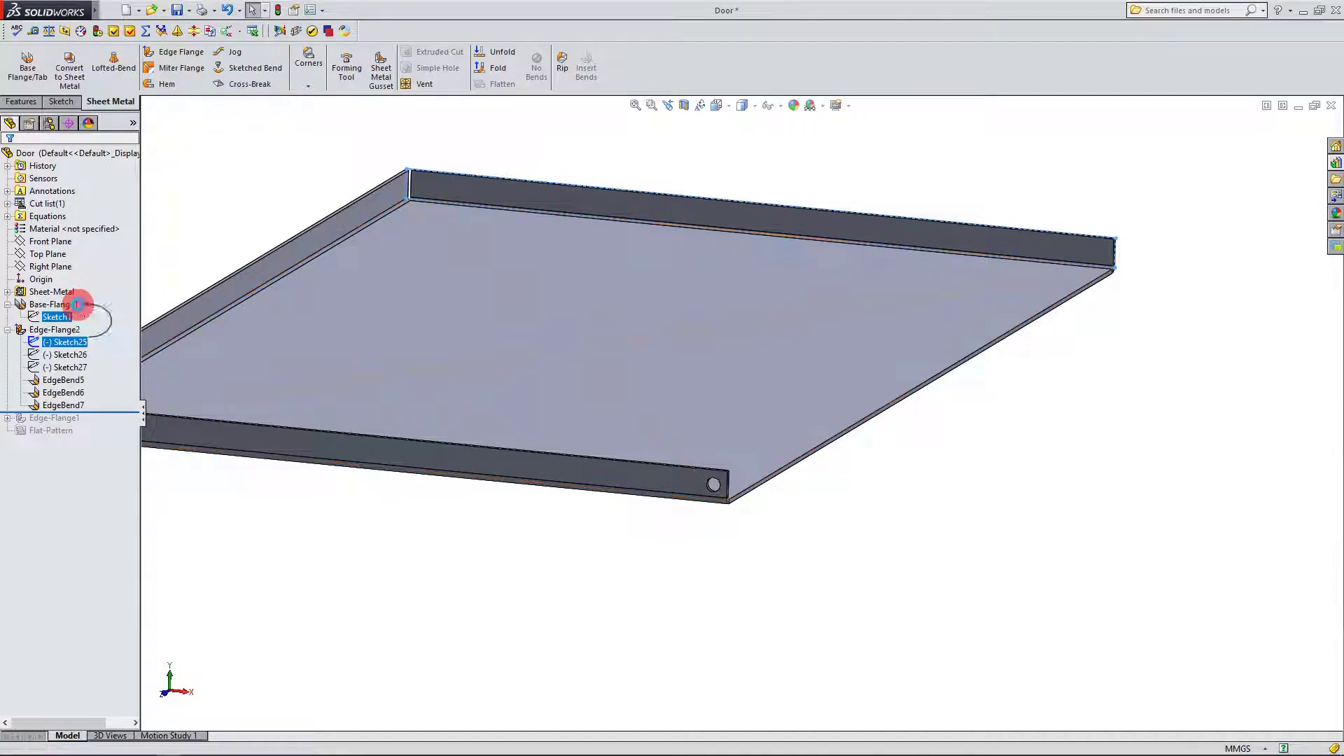
pyautogui.click(81, 302)
pyautogui.scroll(-5, 1084, 237)
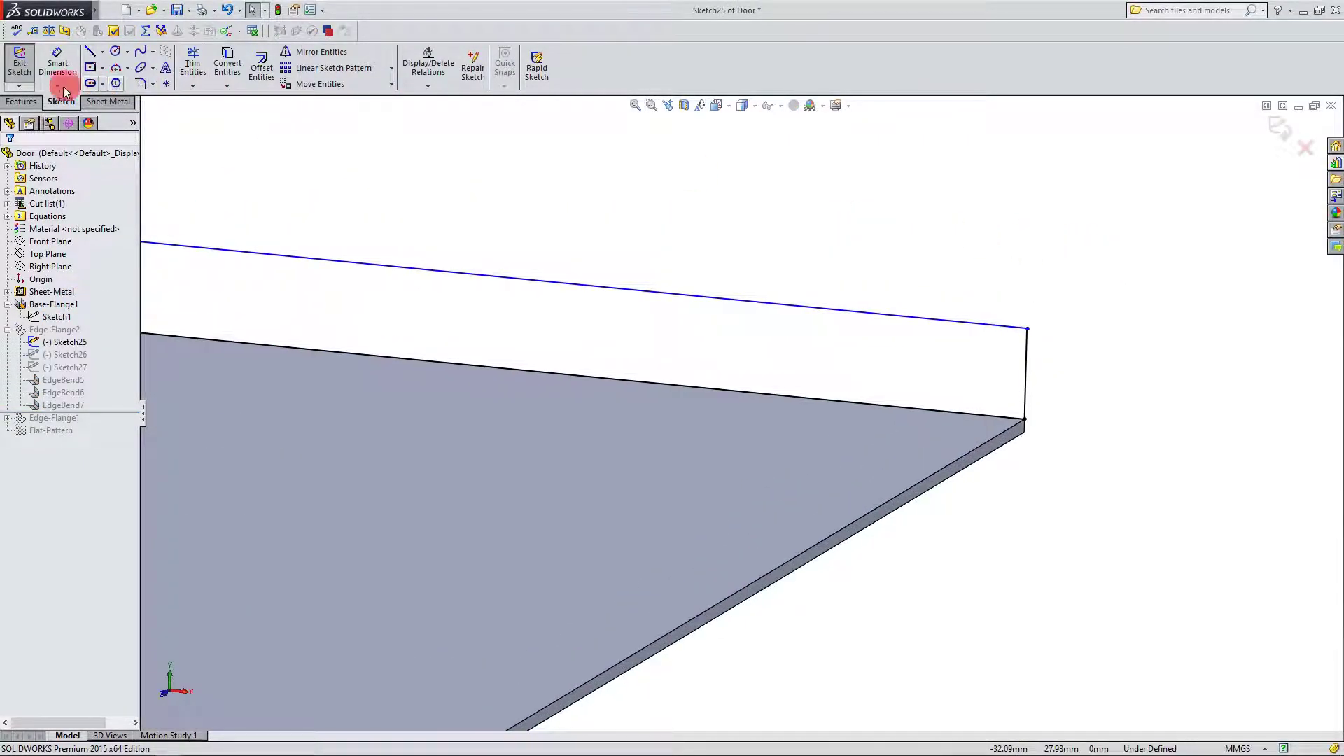
pyautogui.click(102, 52)
pyautogui.click(126, 81)
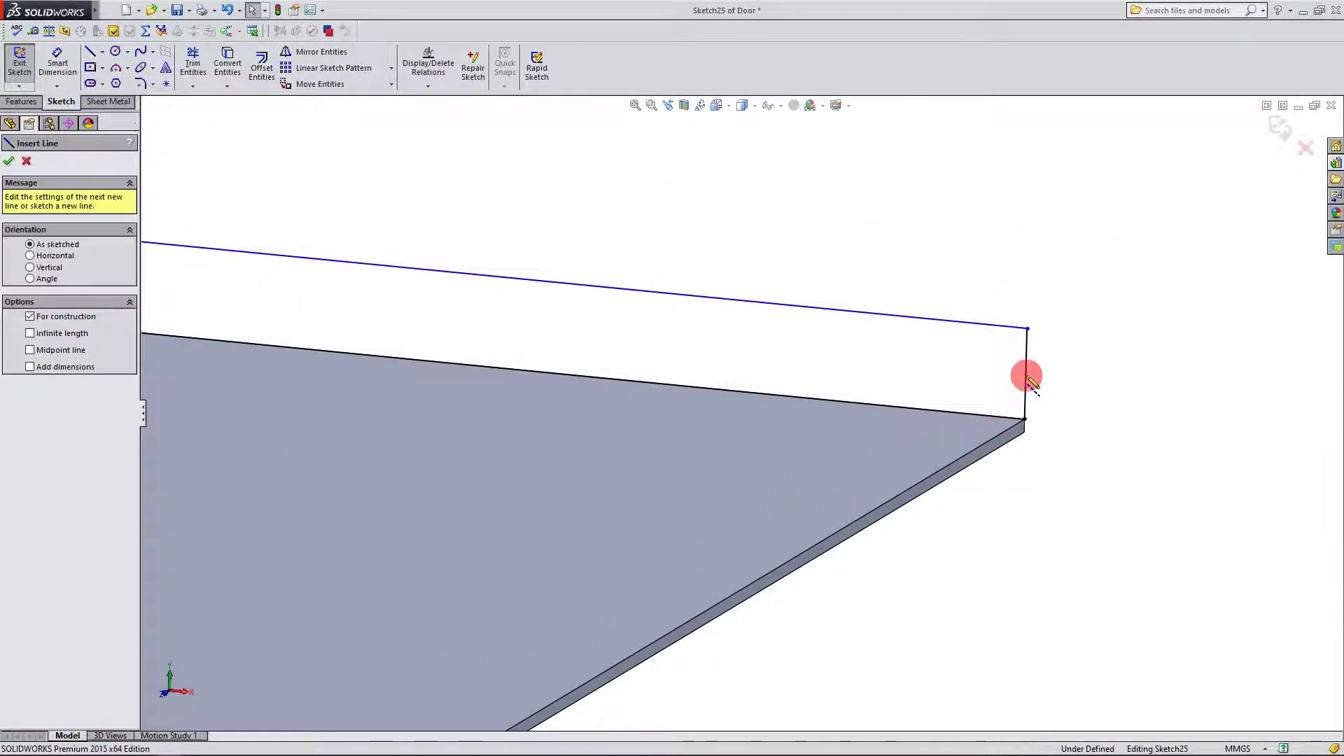
pyautogui.moveTo(1023, 374); pyautogui.dragTo(902, 396)
pyautogui.press('Escape')
pyautogui.click(117, 55)
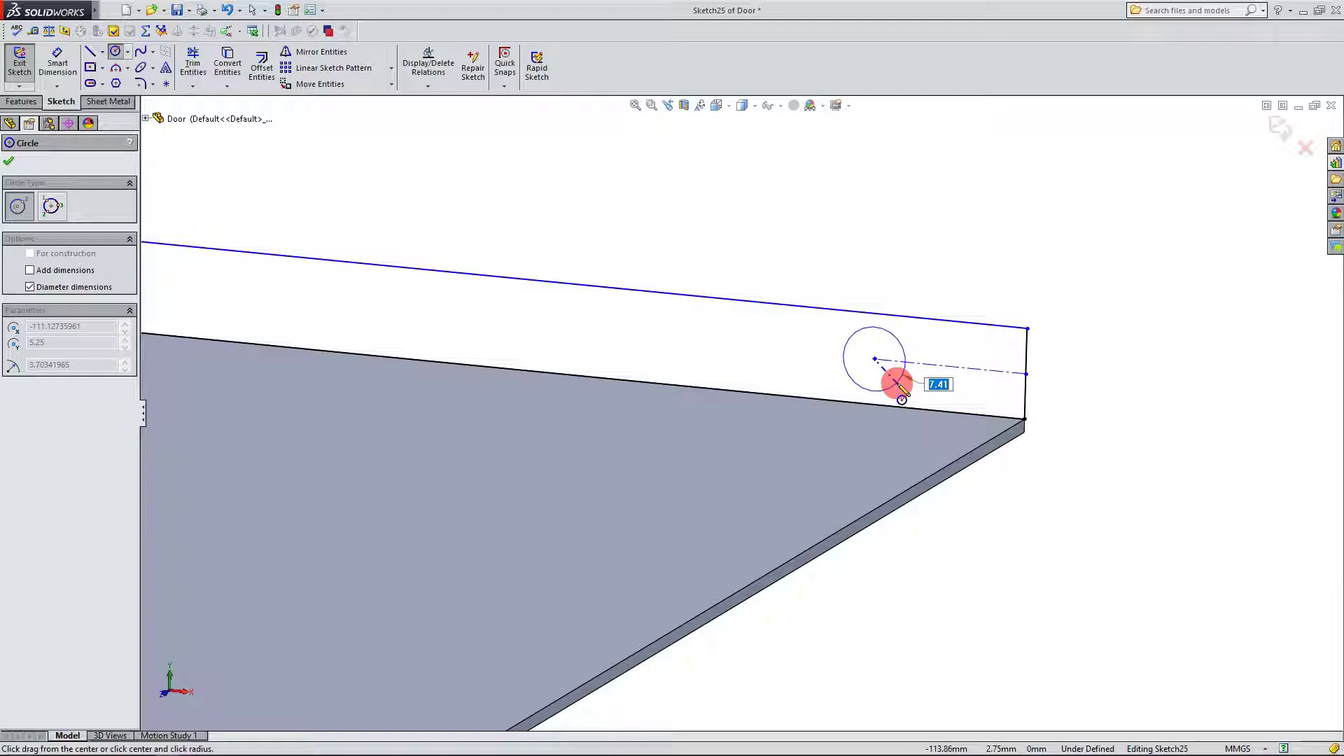
pyautogui.click(898, 384)
pyautogui.press('Escape')
# Step: Dimension the circle Ø5 mm, placed 5 mm from the flange end, and fit the view
pyautogui.click(61, 64)
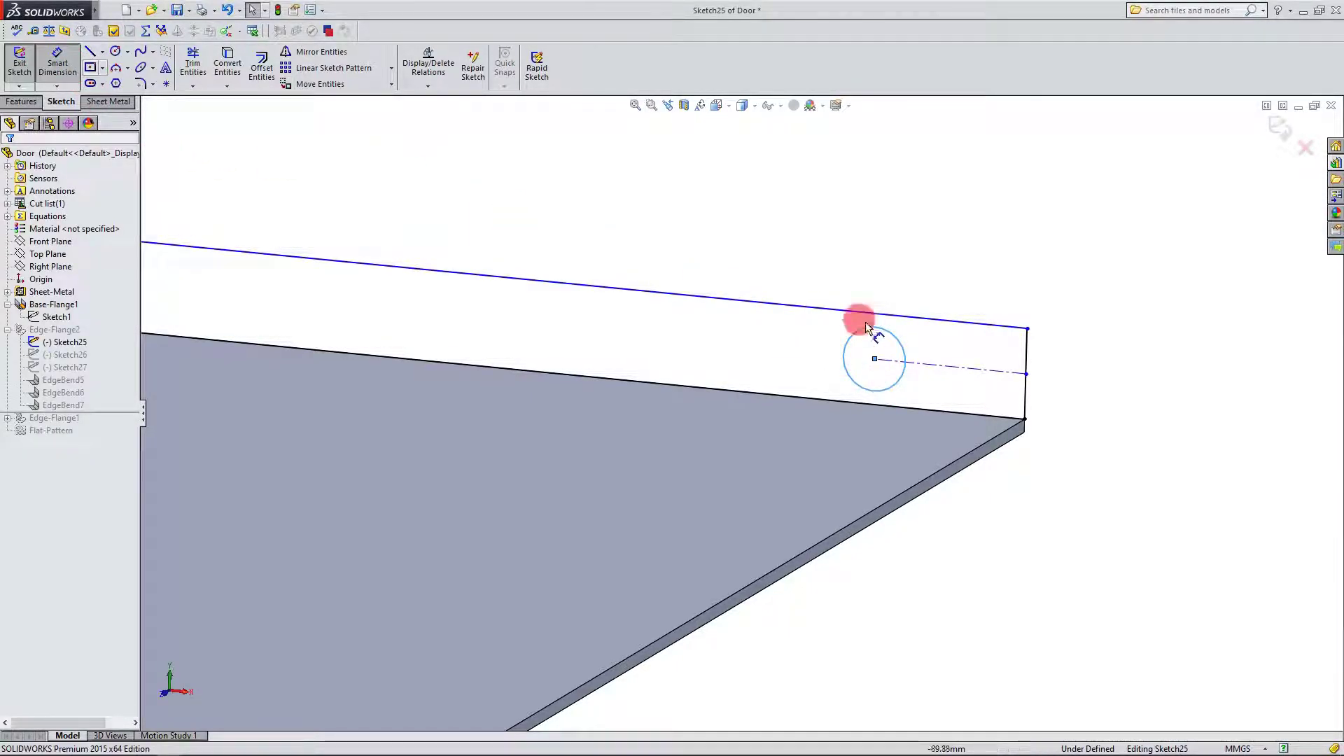
pyautogui.click(937, 365)
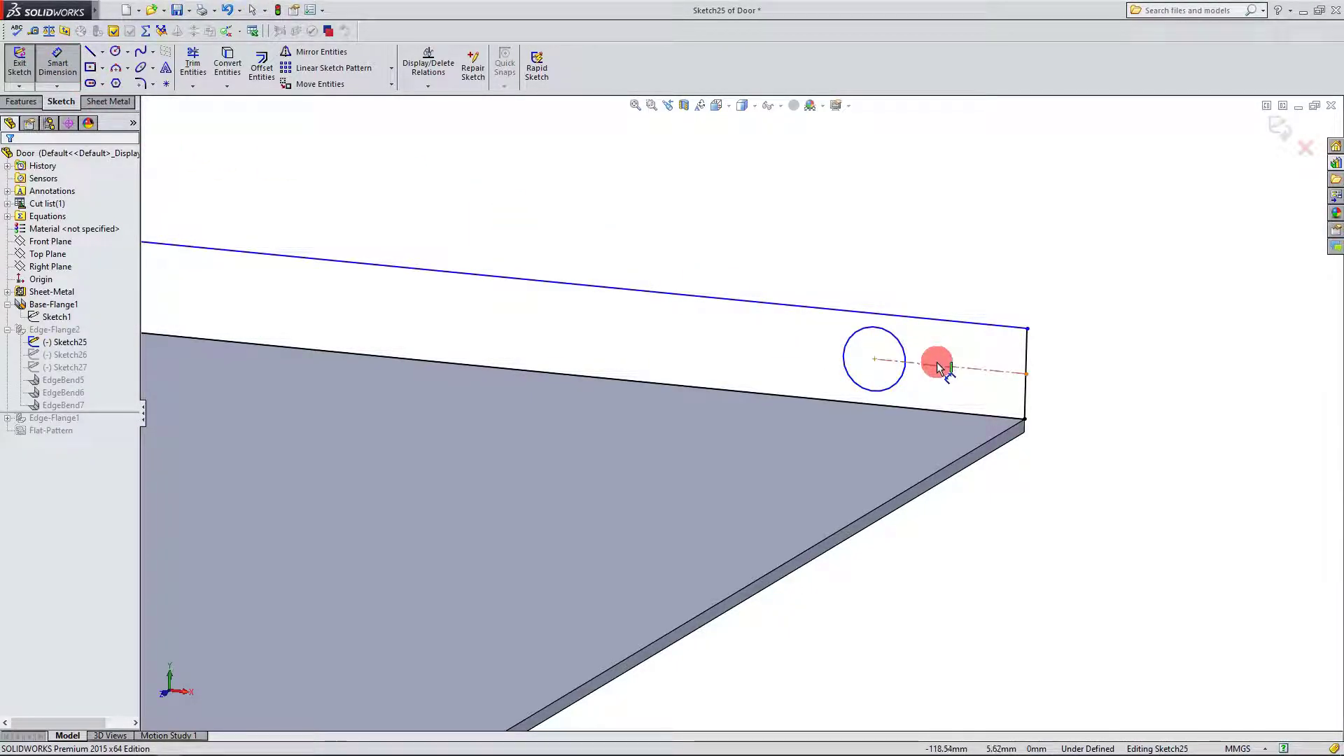
pyautogui.click(903, 346)
pyautogui.click(927, 255)
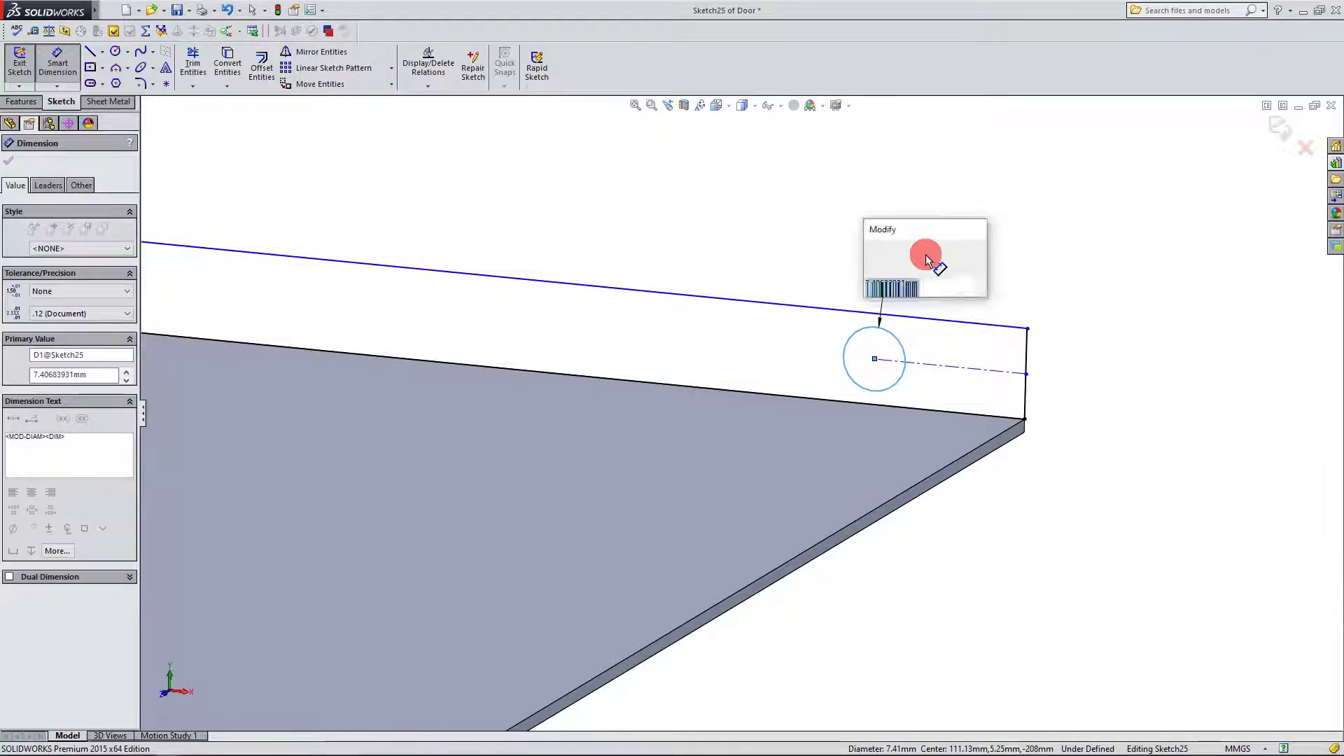
pyautogui.write('5')
pyautogui.click(872, 250)
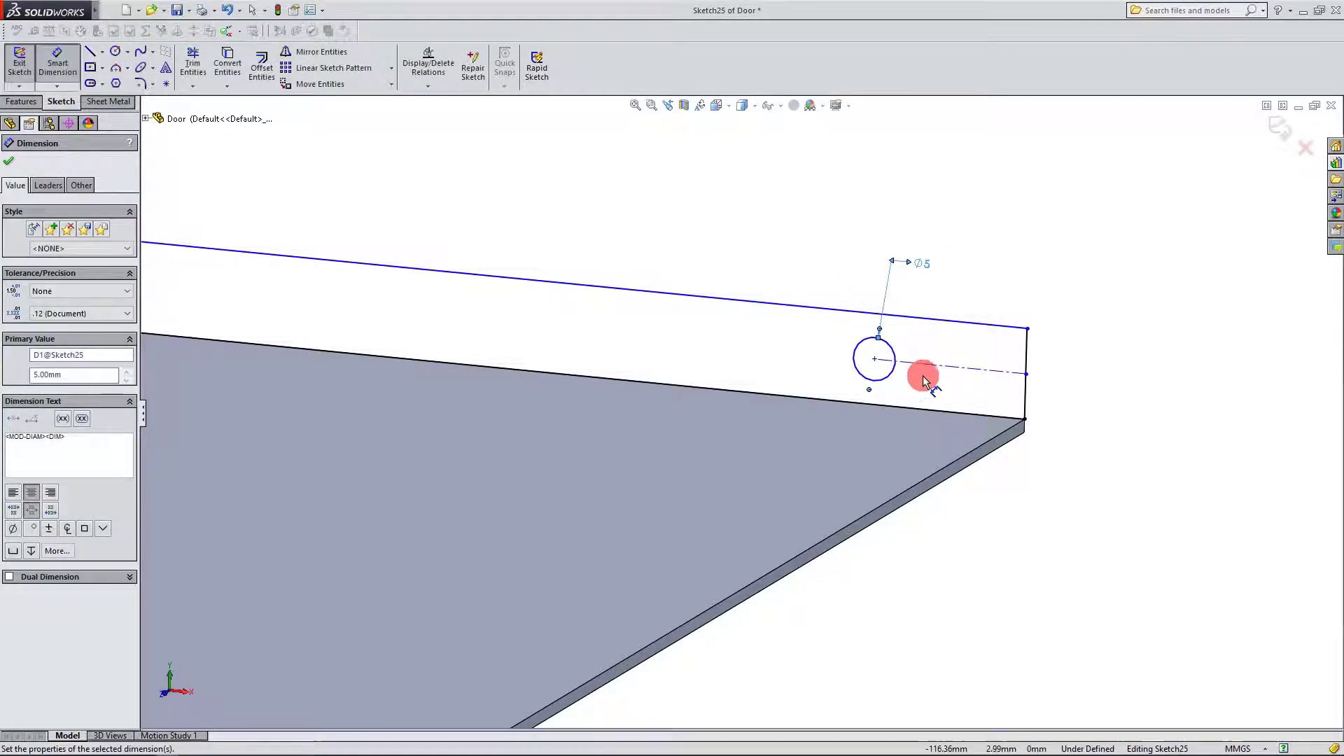
pyautogui.click(925, 245)
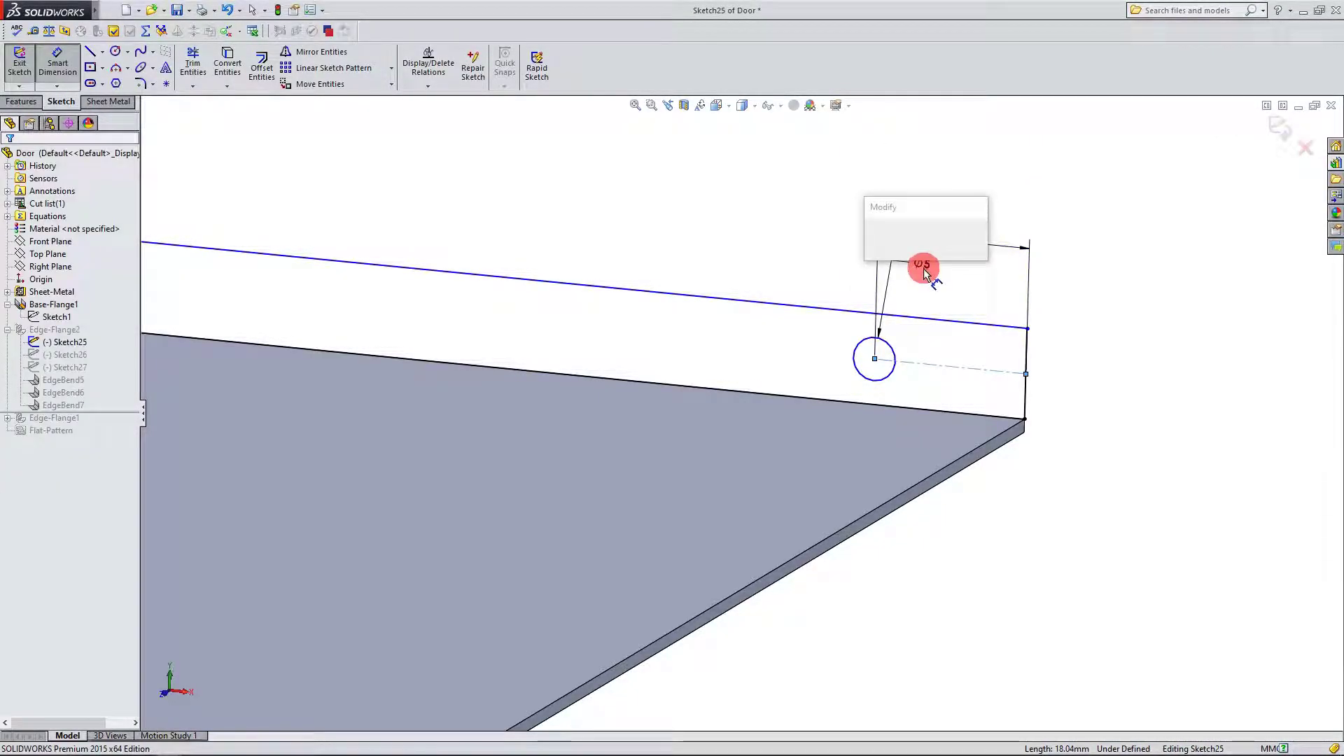
pyautogui.moveTo(924, 218); pyautogui.dragTo(753, 200)
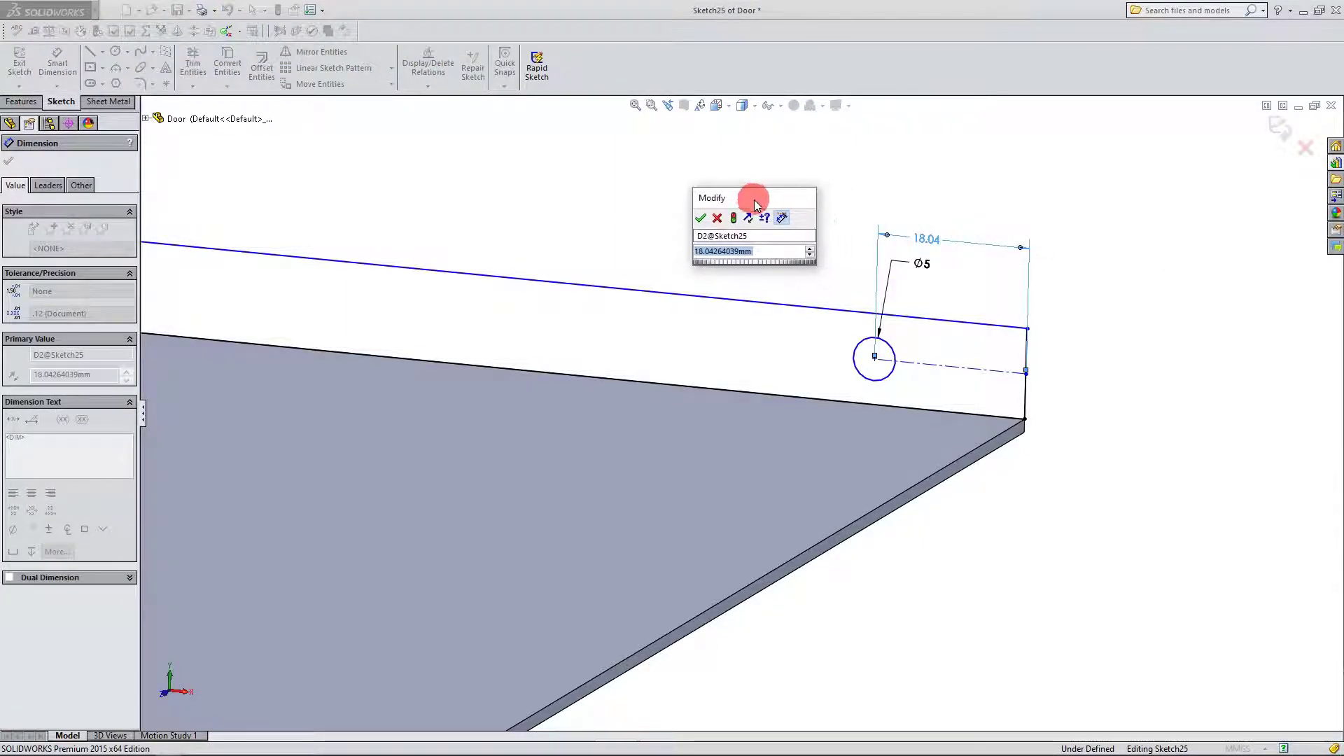
pyautogui.write('5.00mm')
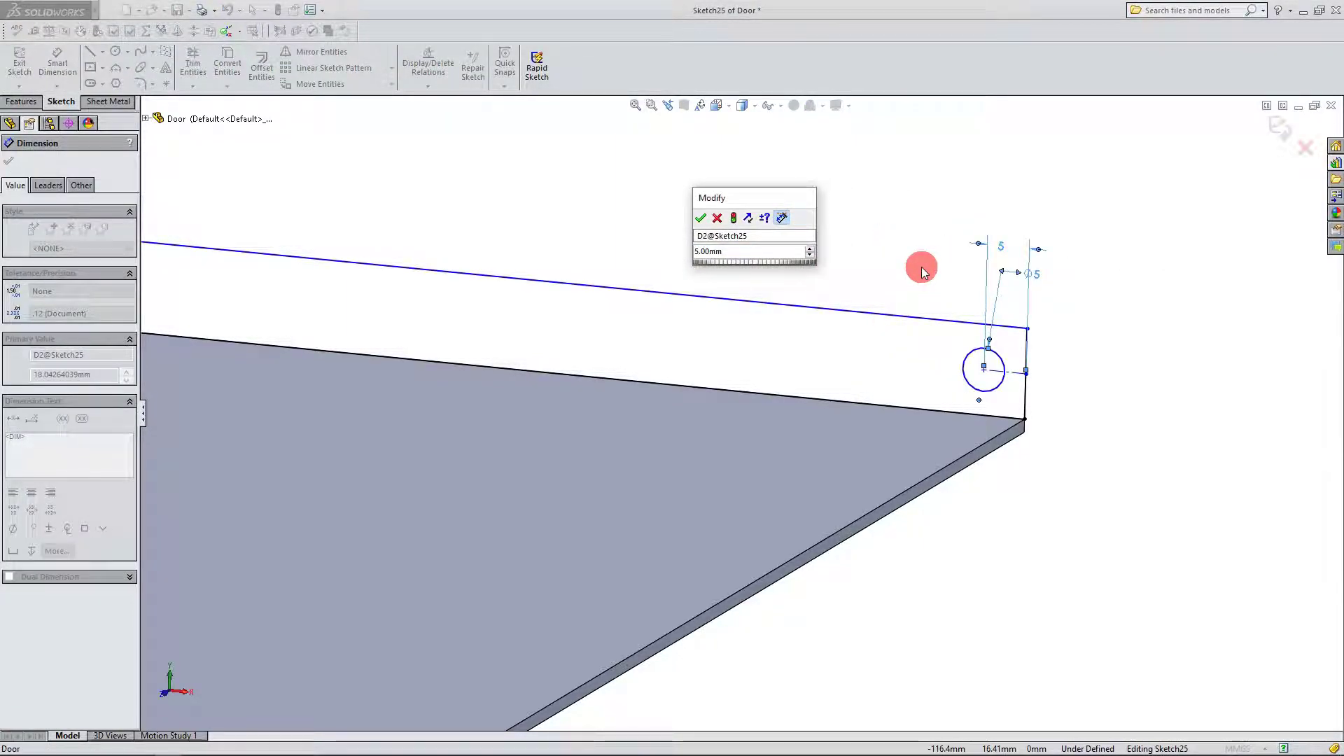
pyautogui.click(700, 217)
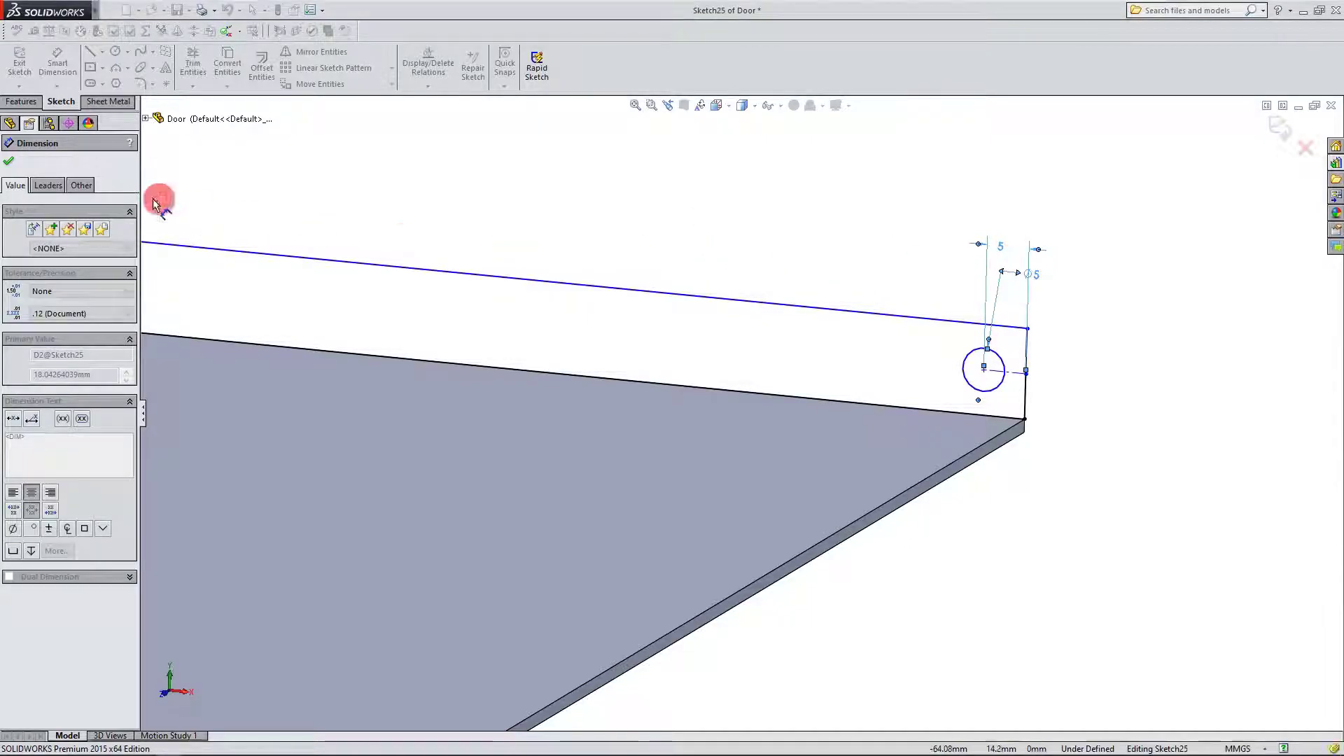
pyautogui.click(9, 161)
pyautogui.press('f')
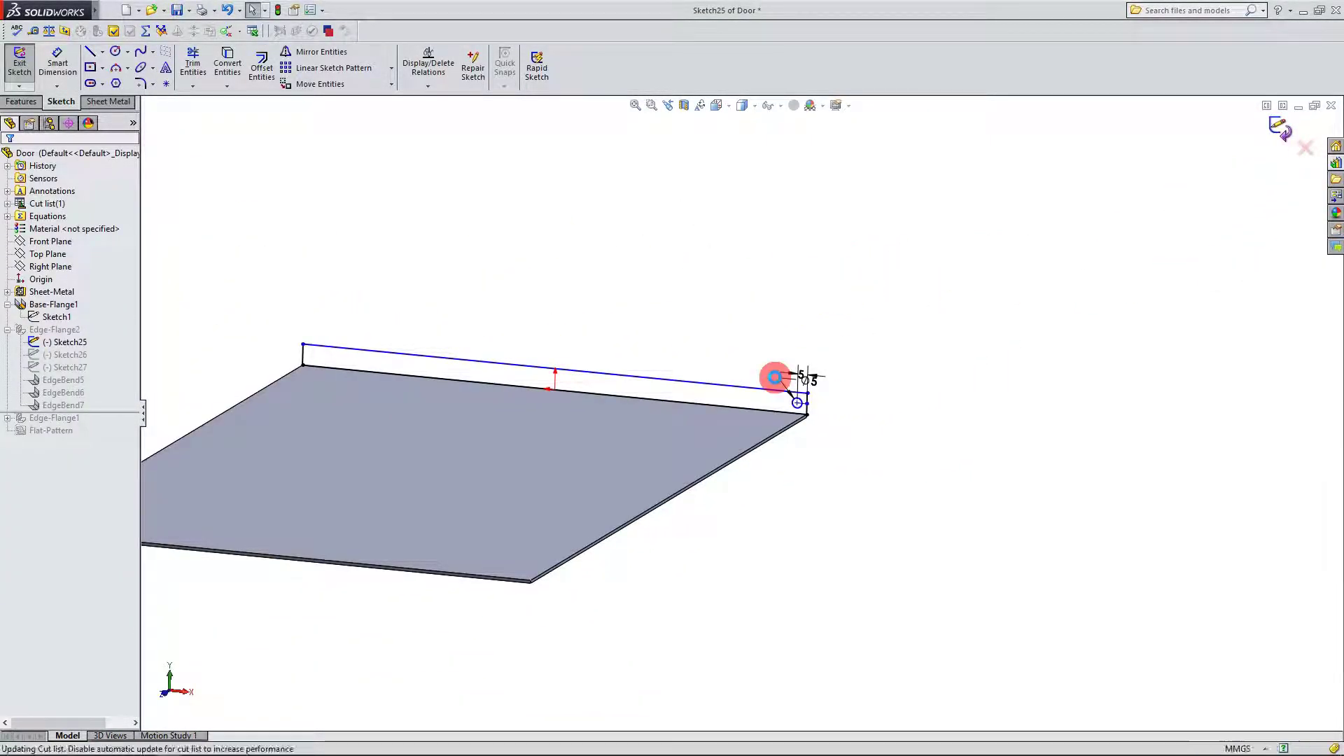
# Step: Zoom out to the whole door and save the part
pyautogui.scroll(1, 430, 429)
pyautogui.scroll(-1, 256, 459)
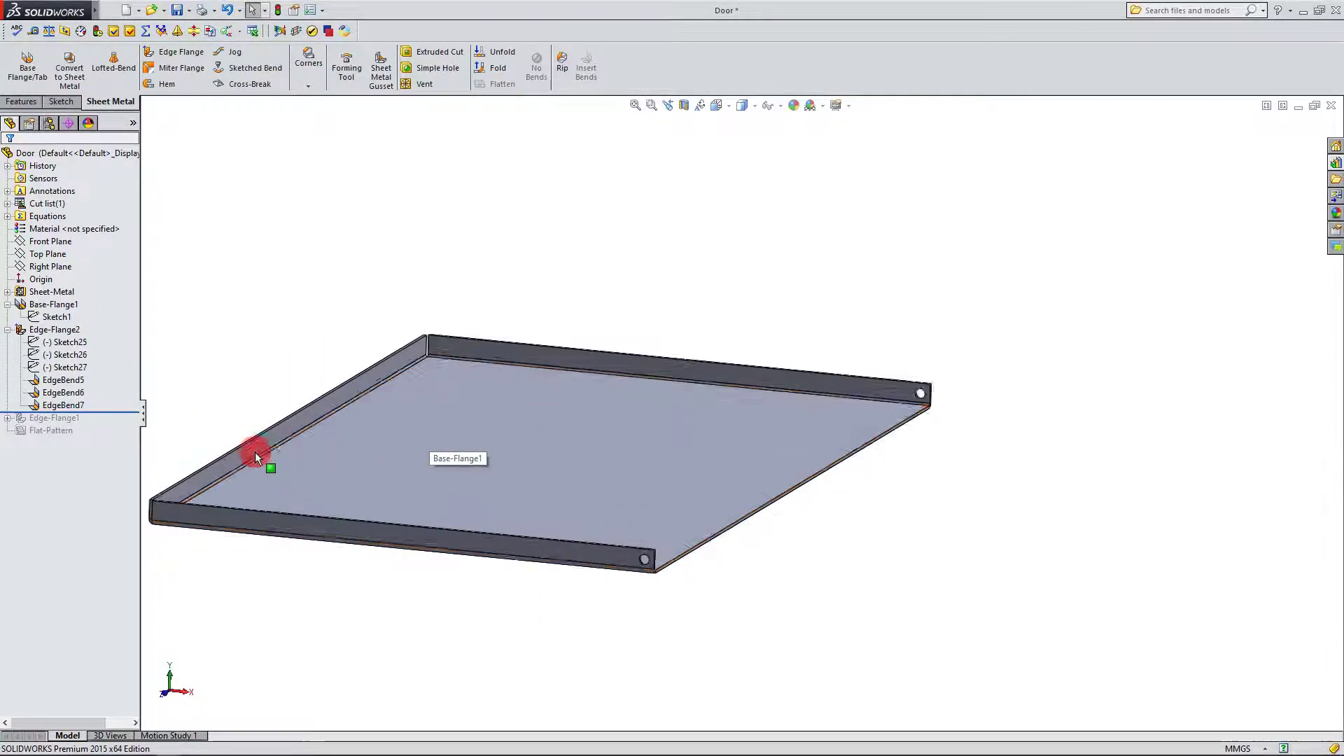
pyautogui.scroll(-2, 256, 457)
pyautogui.scroll(-2, 909, 420)
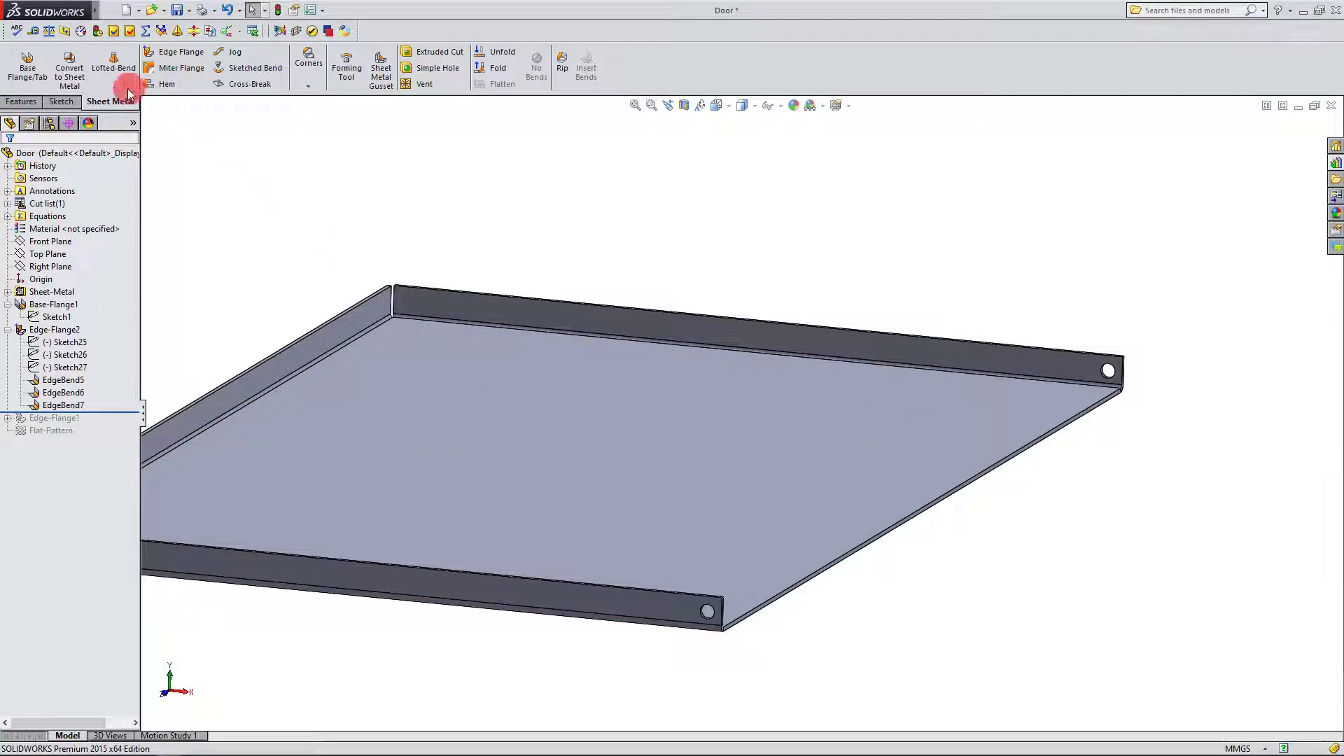
pyautogui.press('f')
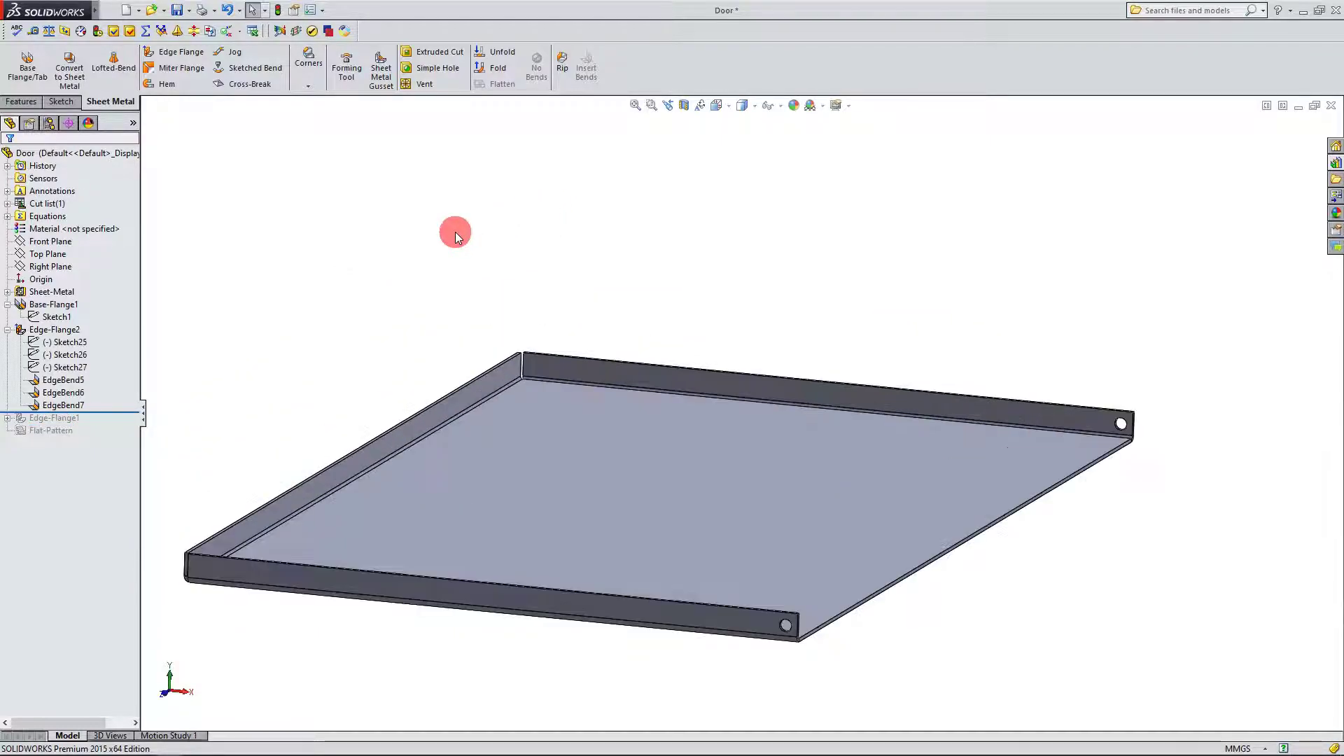
pyautogui.click(177, 10)
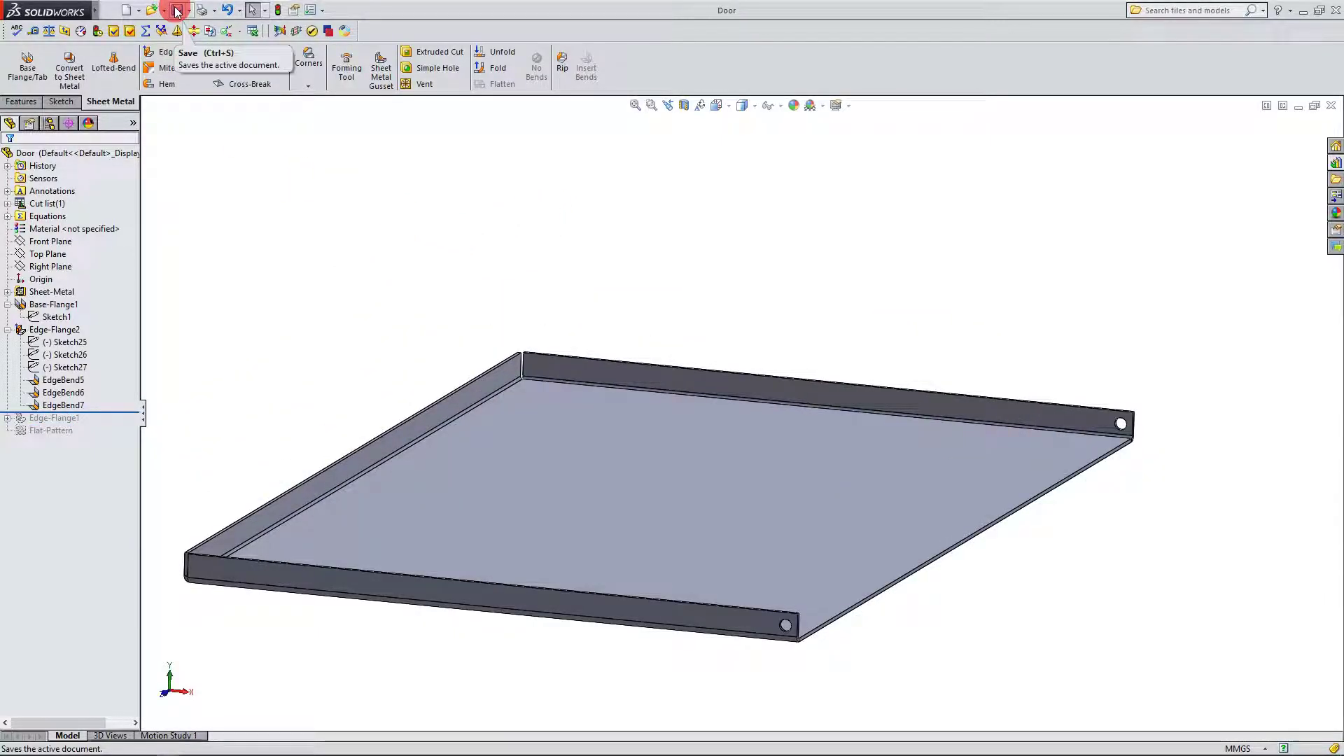
# Step: Start a Fillet and select the two flange corner edges beside the hinge holes
pyautogui.click(312, 74)
pyautogui.click(22, 101)
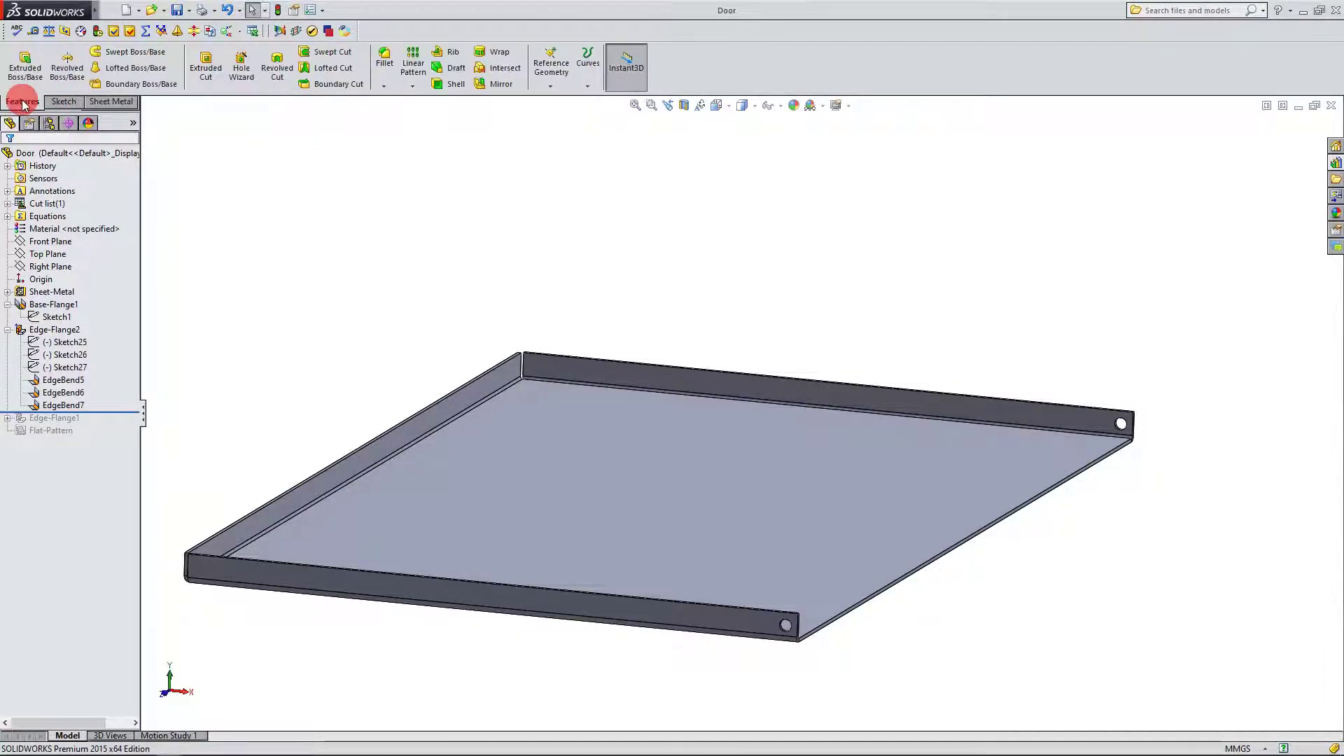
pyautogui.click(385, 63)
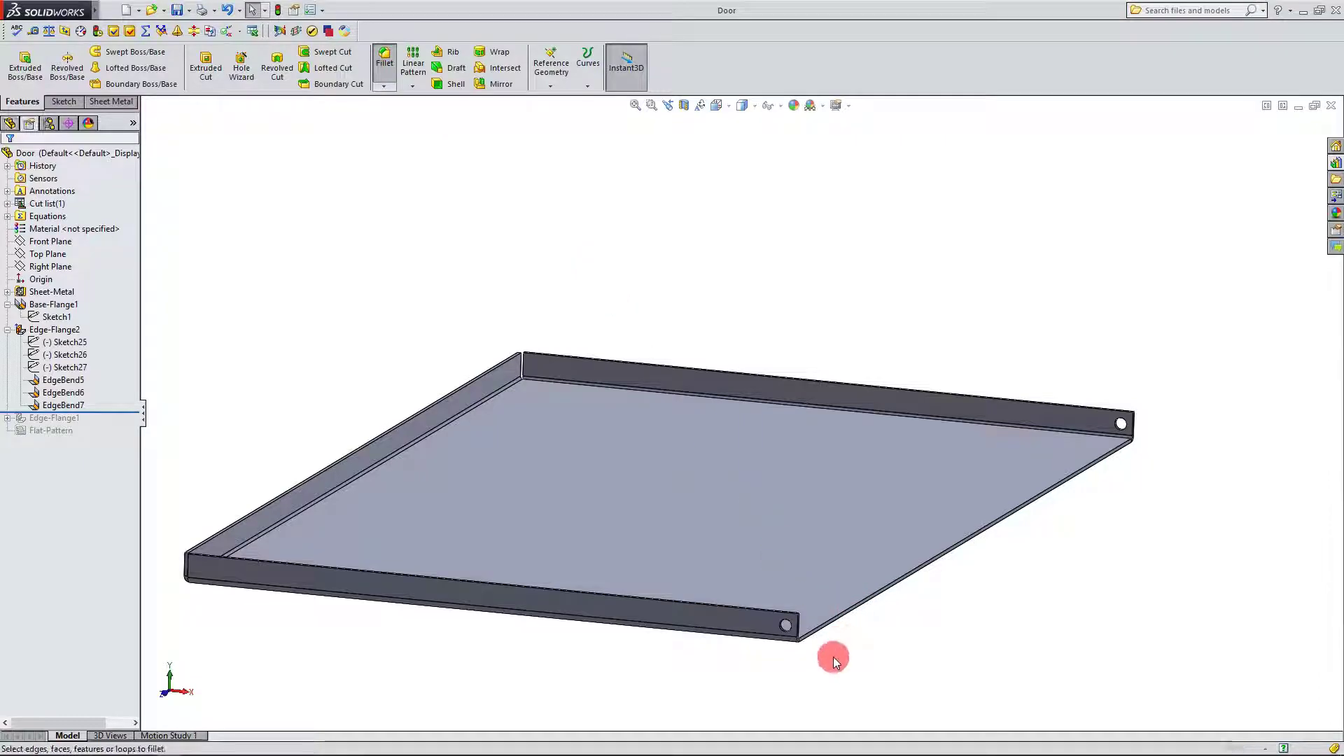
pyautogui.scroll(-6, 807, 611)
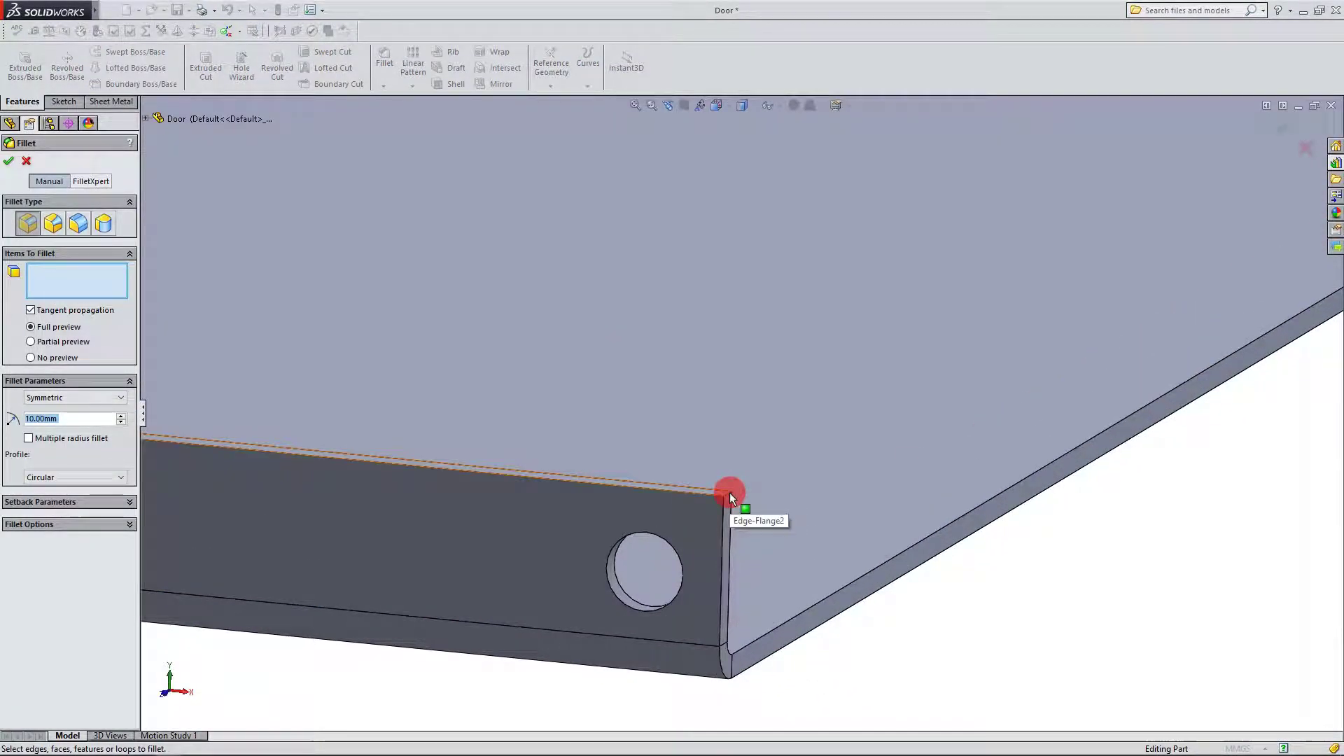
pyautogui.click(729, 496)
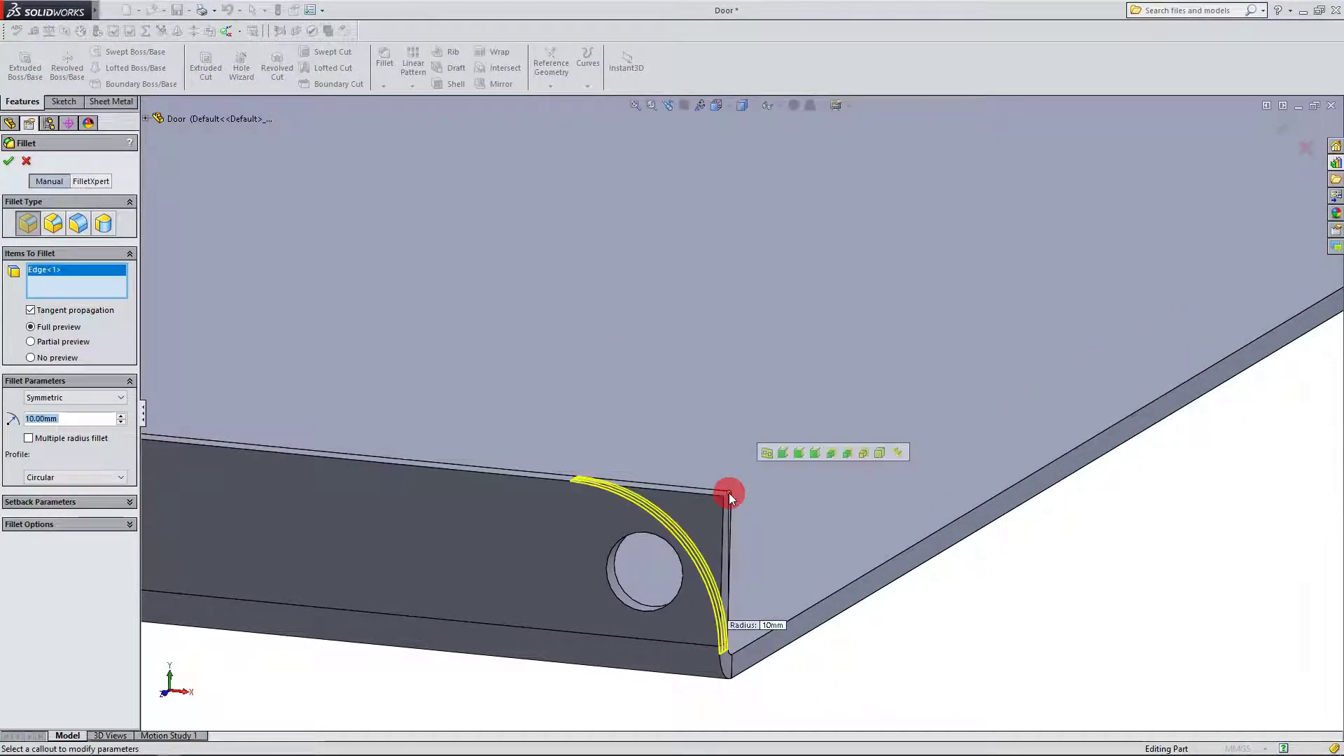
pyautogui.scroll(5, 687, 571)
pyautogui.scroll(-3, 1116, 224)
pyautogui.scroll(-5, 820, 296)
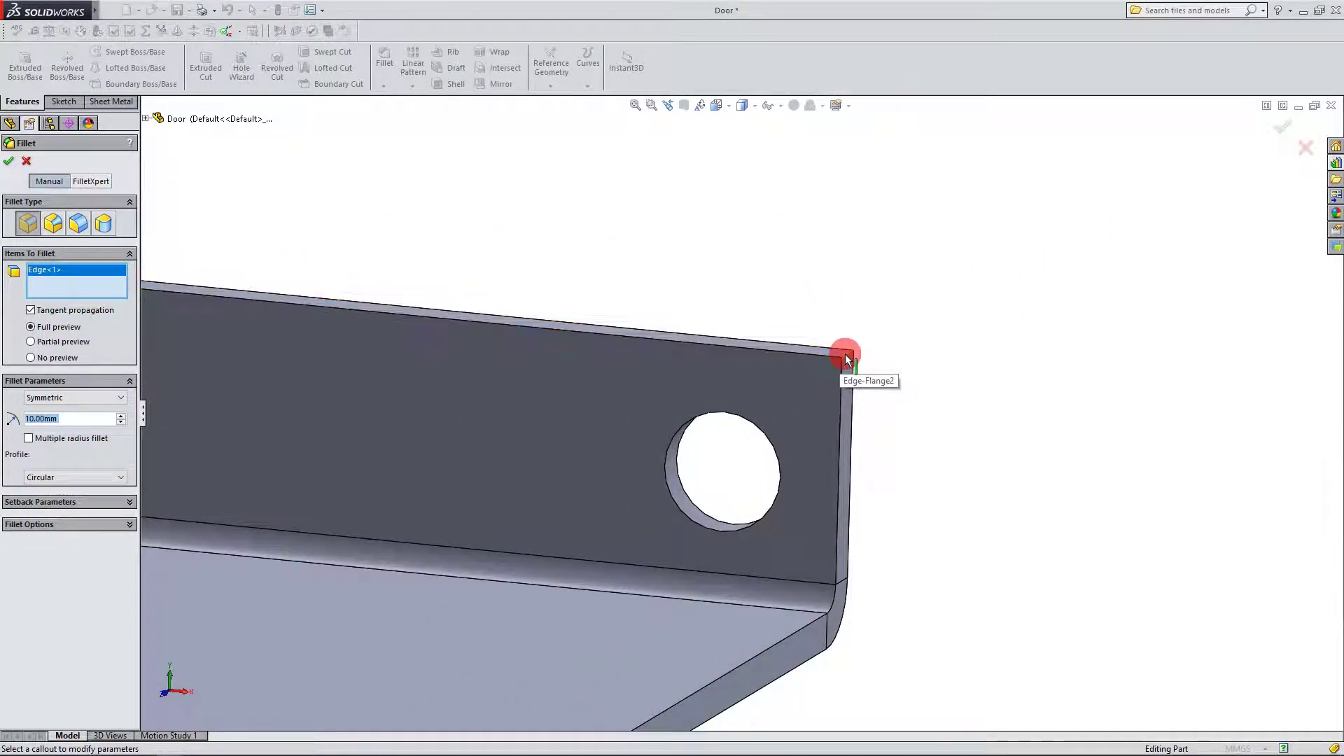
pyautogui.click(845, 357)
# Step: Set the fillet radius to 5 mm and apply it to both corners
pyautogui.scroll(5, 934, 338)
pyautogui.scroll(2, 859, 368)
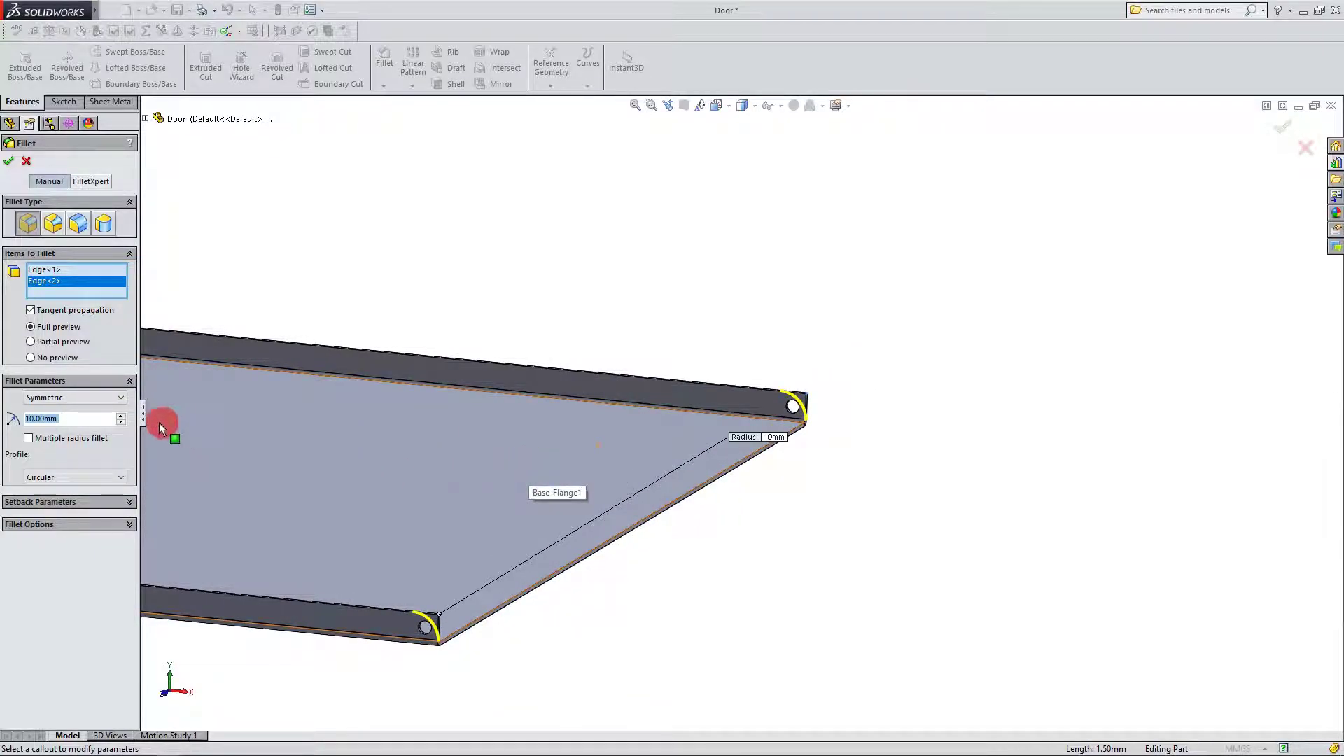
pyautogui.write('5')
pyautogui.press('Return')
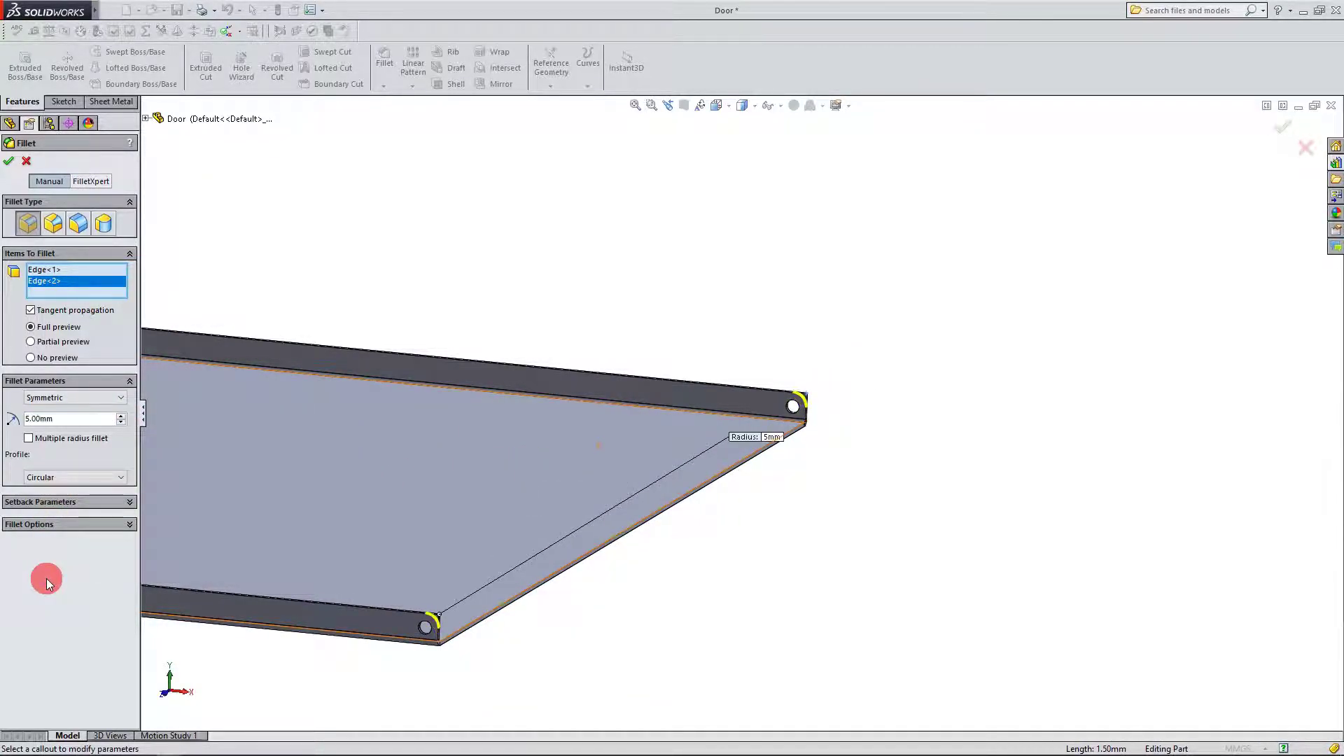
pyautogui.scroll(1, 560, 347)
pyautogui.scroll(2, 560, 347)
pyautogui.scroll(-2, 275, 426)
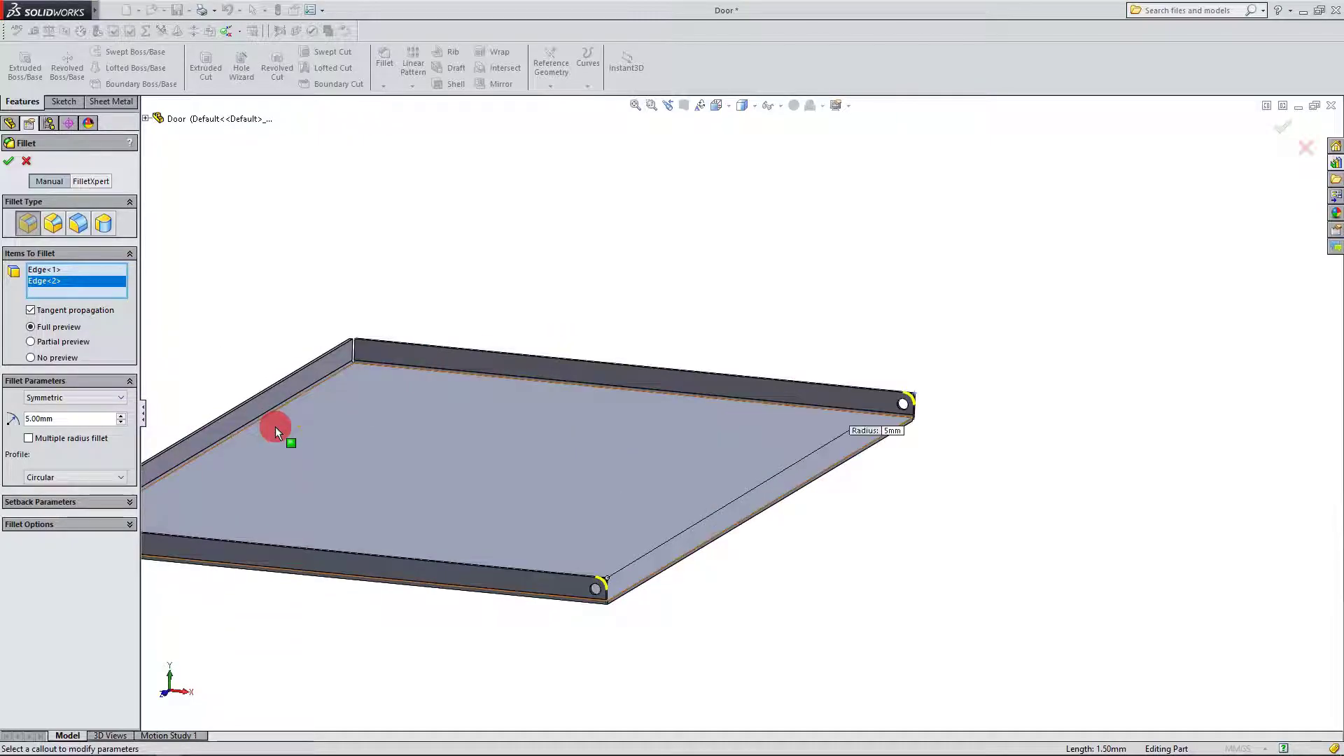
pyautogui.click(7, 165)
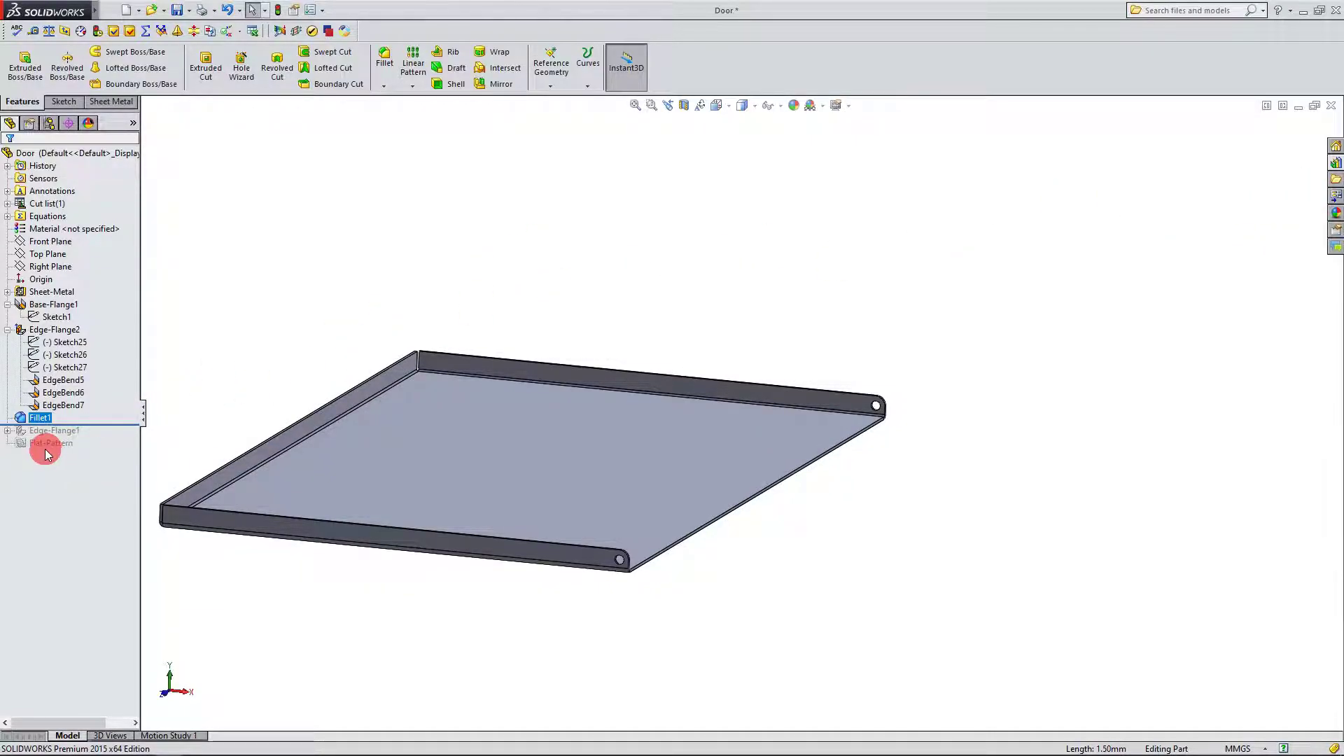
# Step: Roll the history forward past Fillet1 and delete Edge-Flange1 with its dependent items
pyautogui.moveTo(124, 423); pyautogui.dragTo(69, 442)
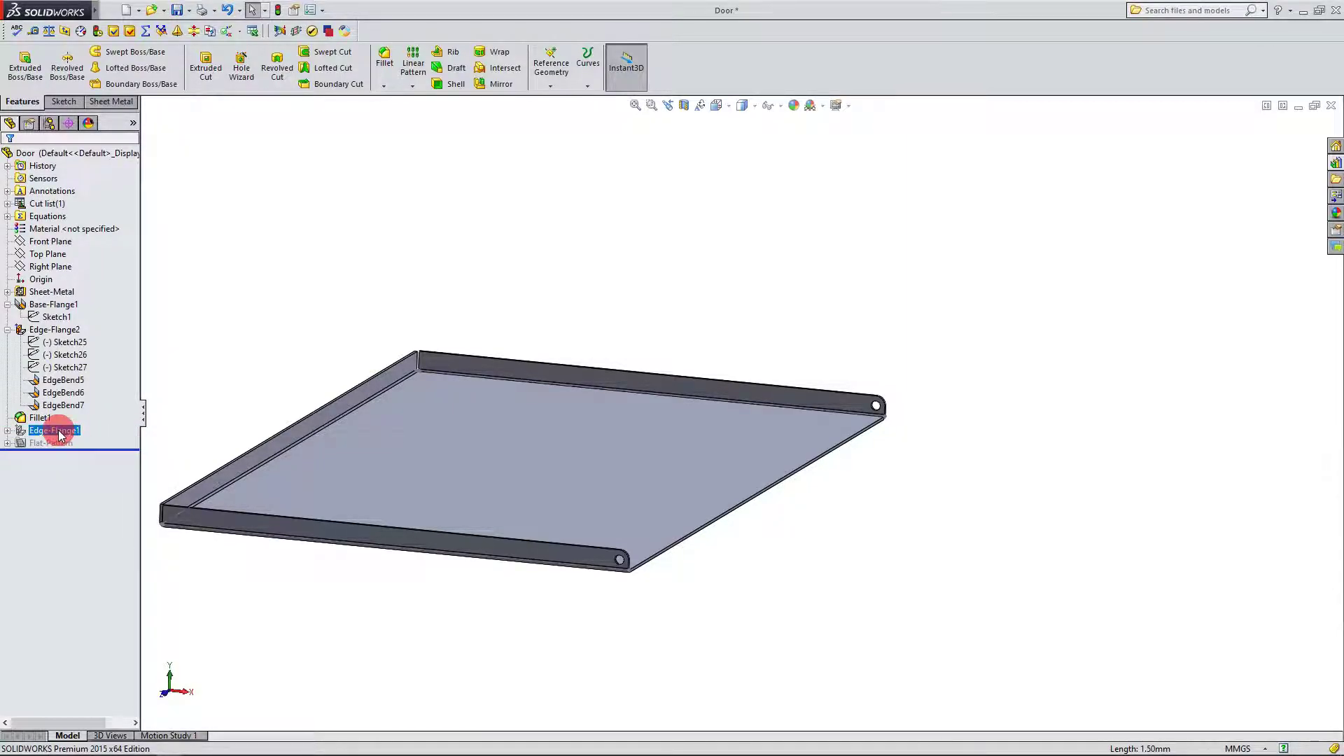
pyautogui.click(60, 433)
pyautogui.click(55, 444)
pyautogui.click(8, 443)
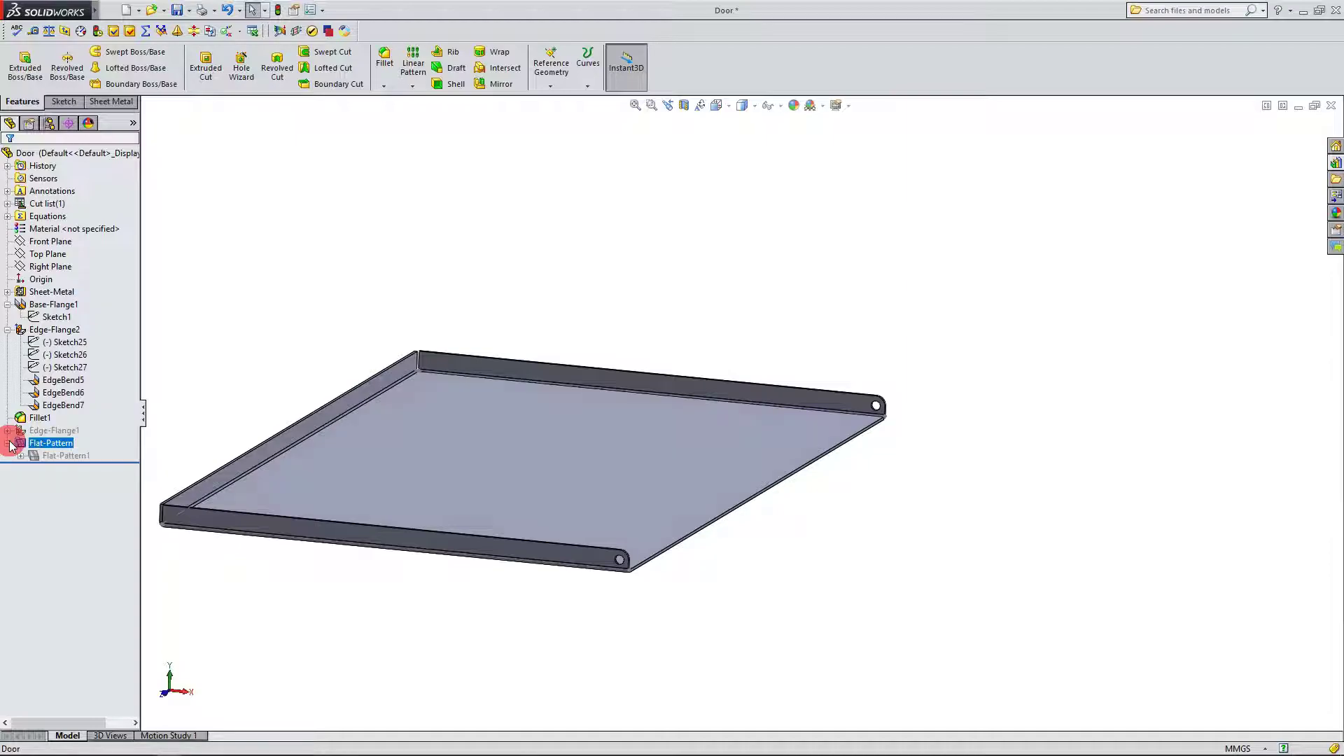
pyautogui.rightClick(40, 454)
pyautogui.click(21, 480)
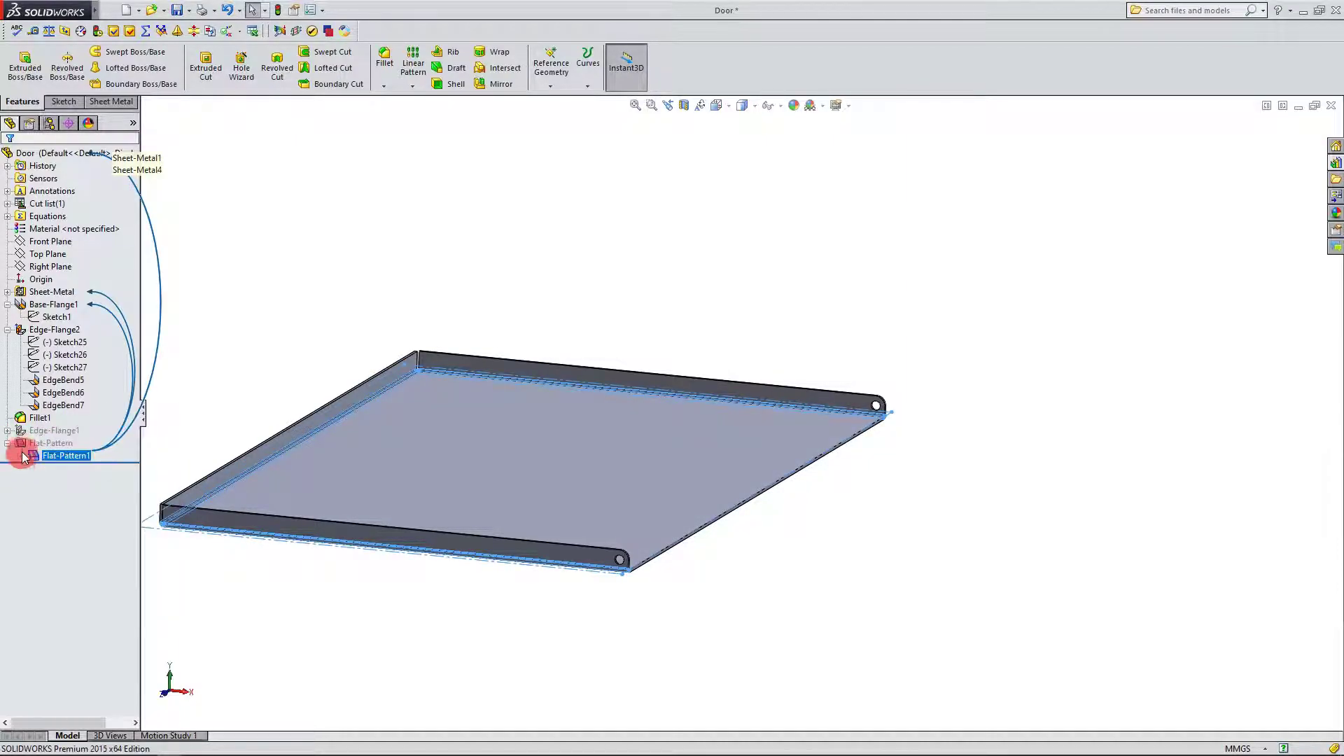
pyautogui.click(40, 445)
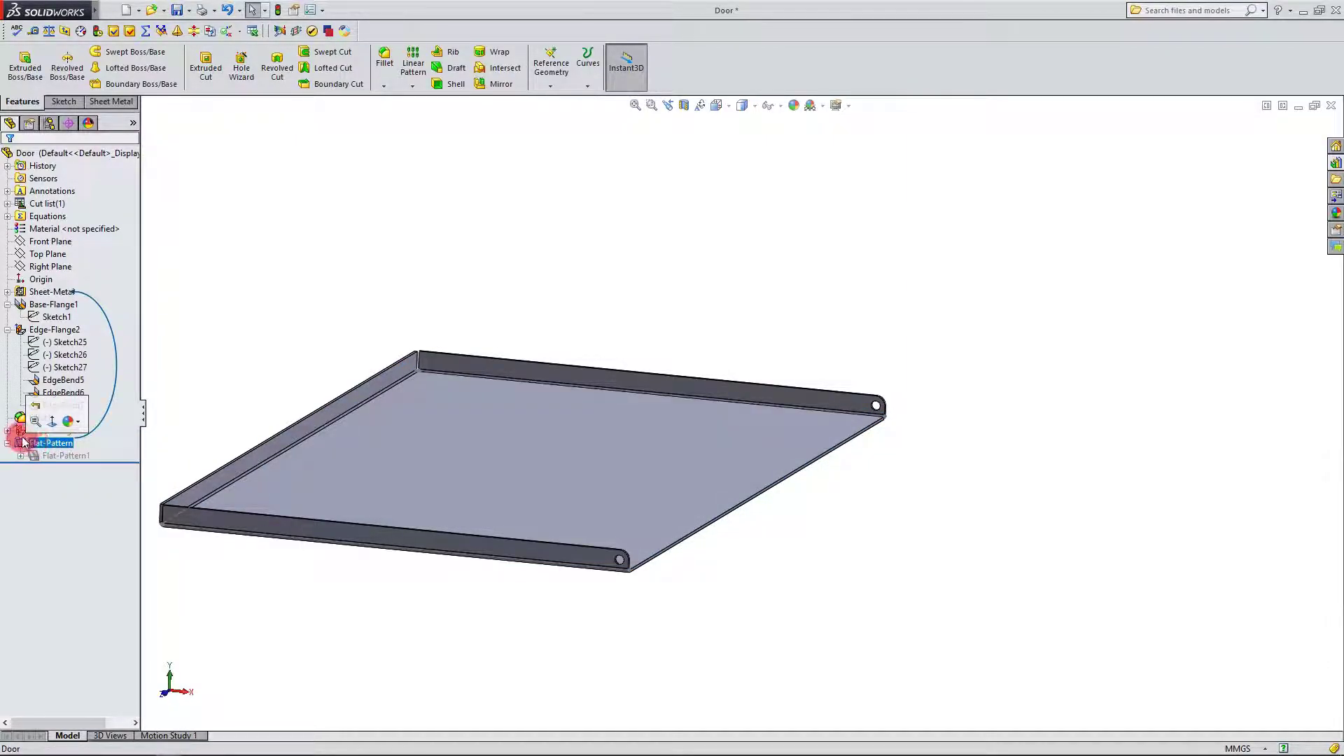
pyautogui.click(23, 430)
pyautogui.rightClick(24, 429)
pyautogui.click(61, 510)
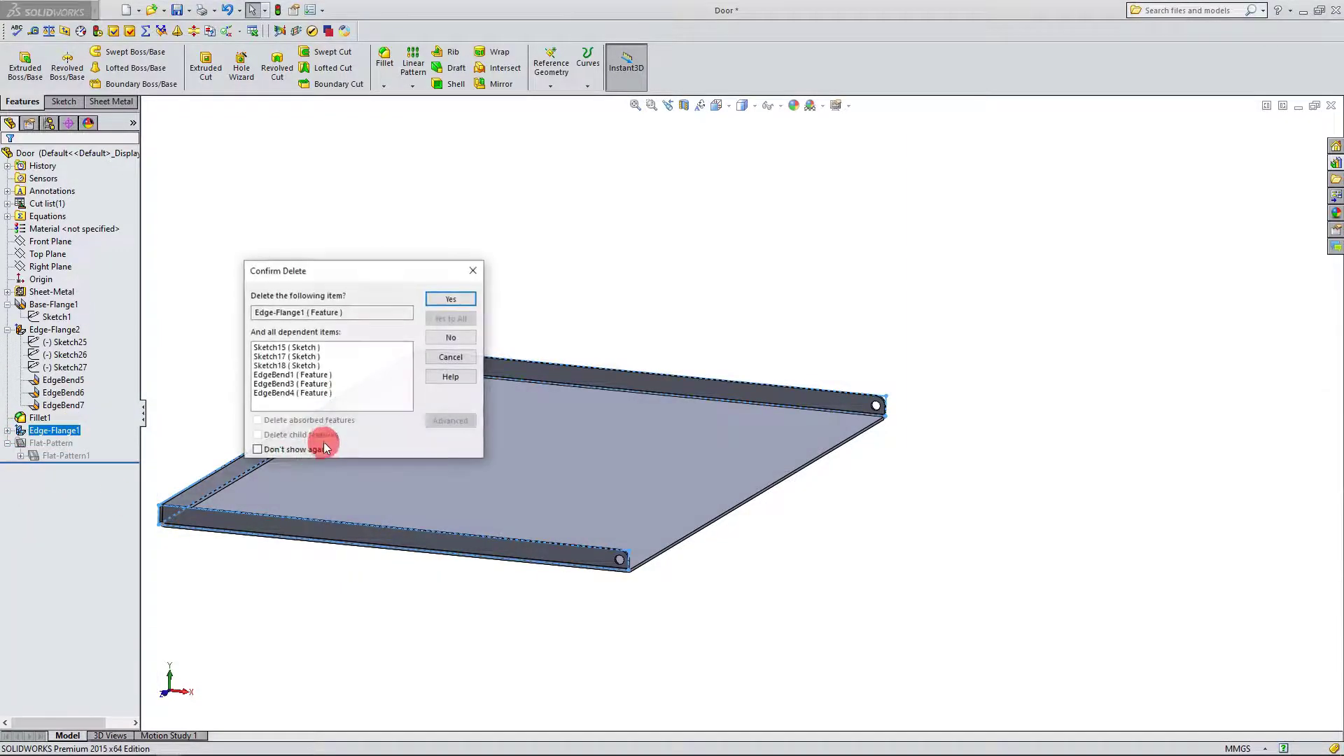
pyautogui.click(446, 301)
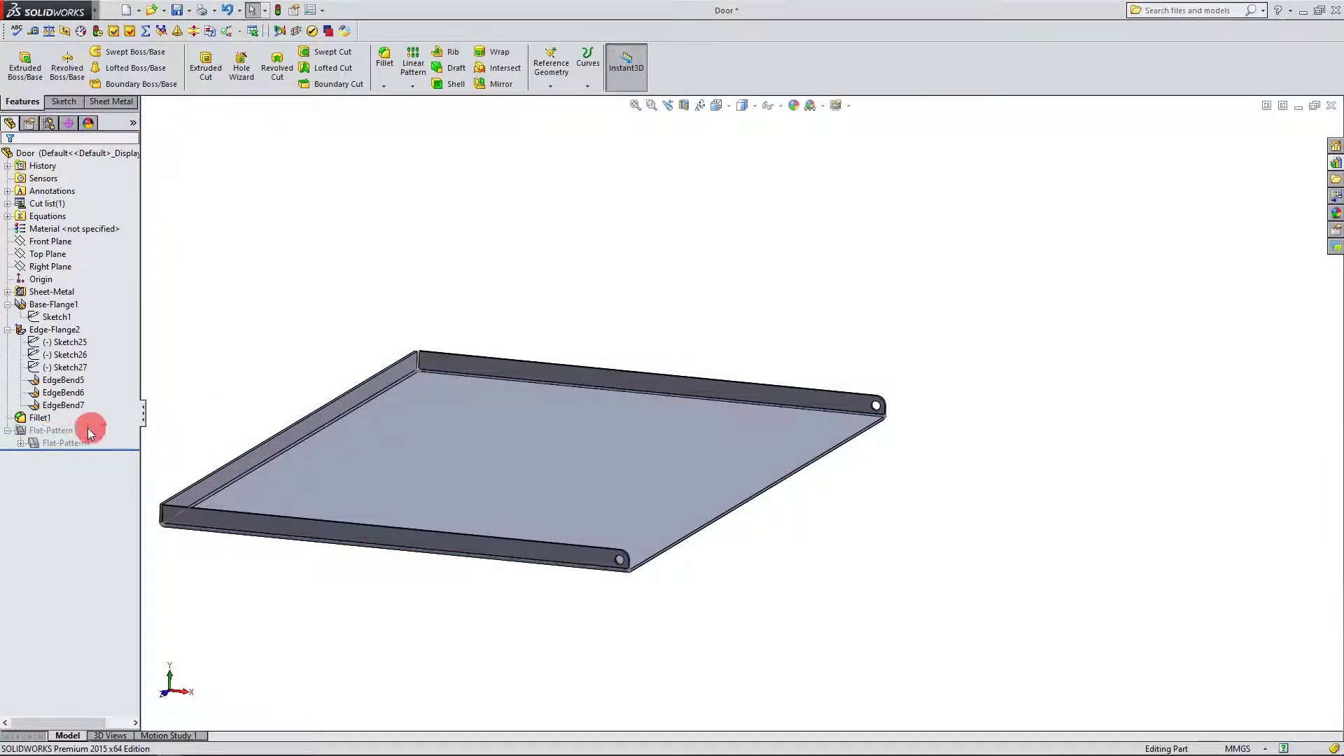
# Step: Unsuppress Flat-Pattern1 to unfold the door and view the flat sheet from the top
pyautogui.click(46, 444)
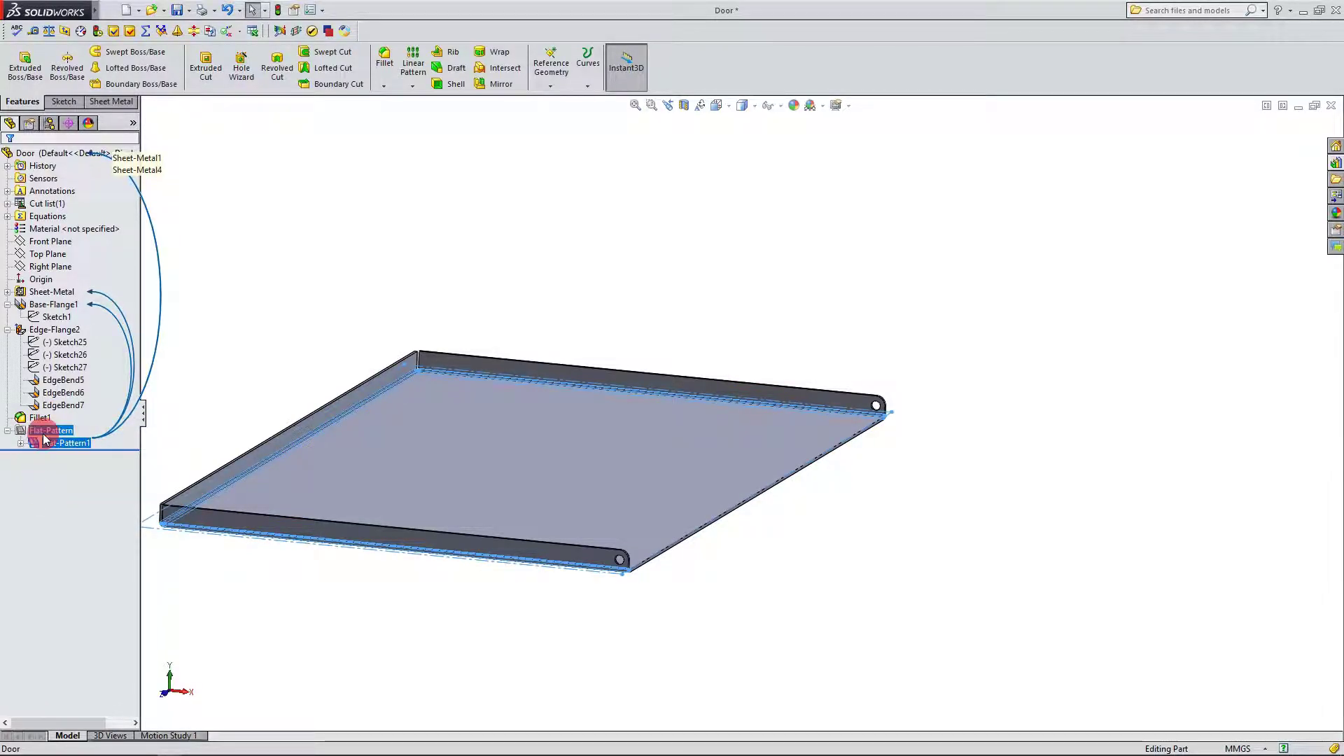
pyautogui.click(43, 434)
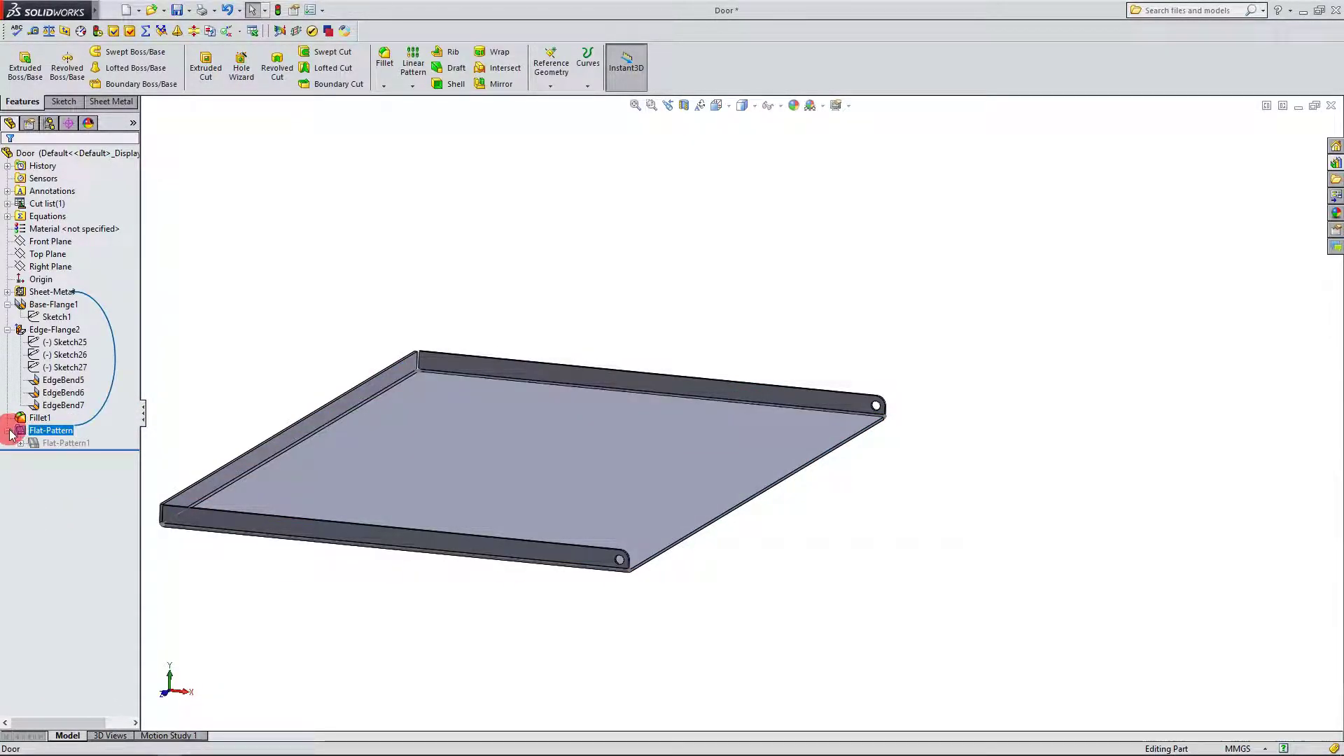
pyautogui.click(47, 443)
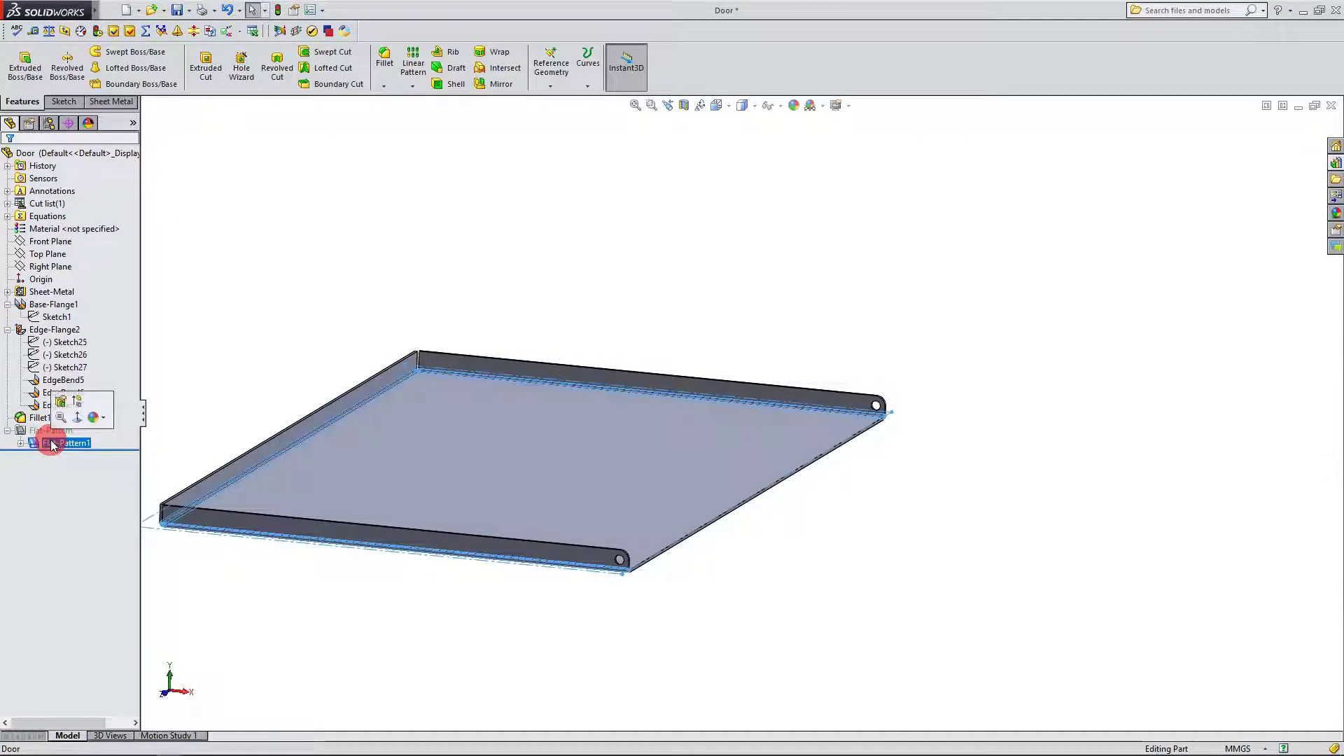
pyautogui.rightClick(51, 443)
pyautogui.click(77, 401)
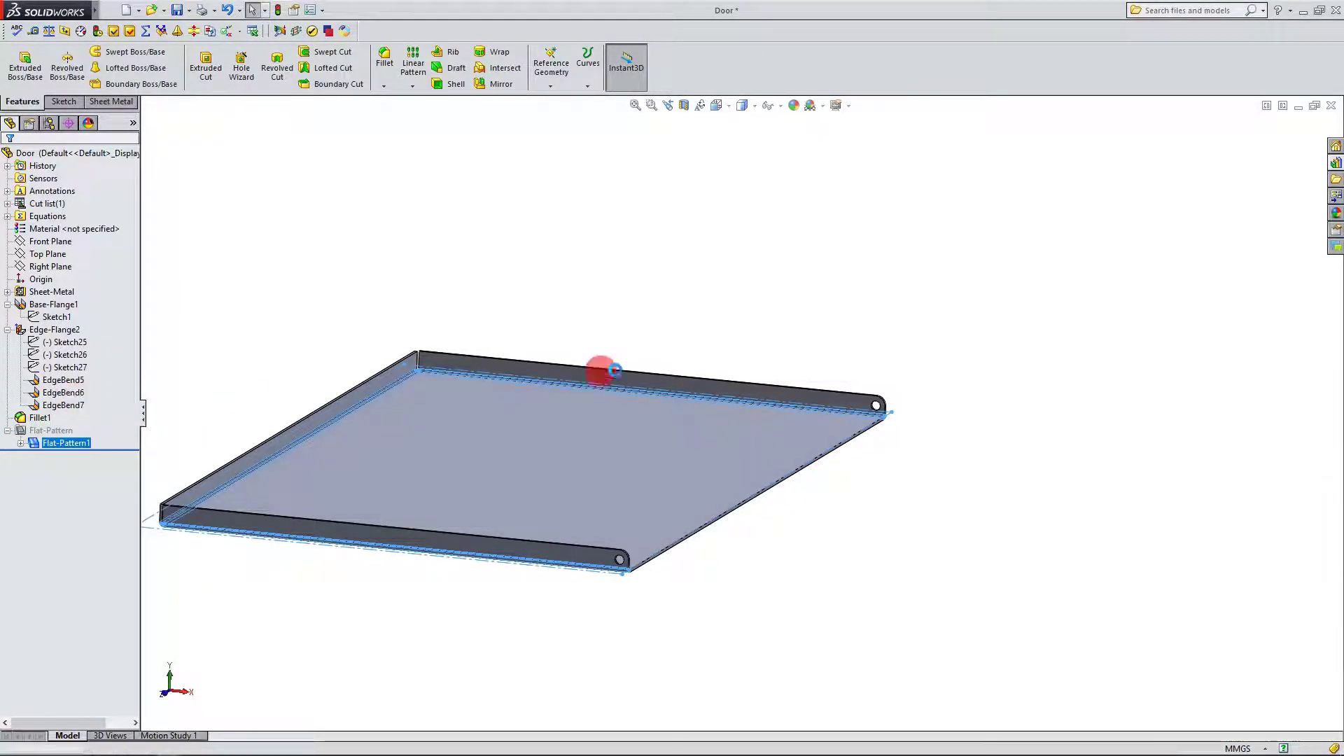
pyautogui.scroll(1, 736, 400)
pyautogui.moveTo(569, 505); pyautogui.dragTo(576, 600, button='middle')
pyautogui.click(169, 683)
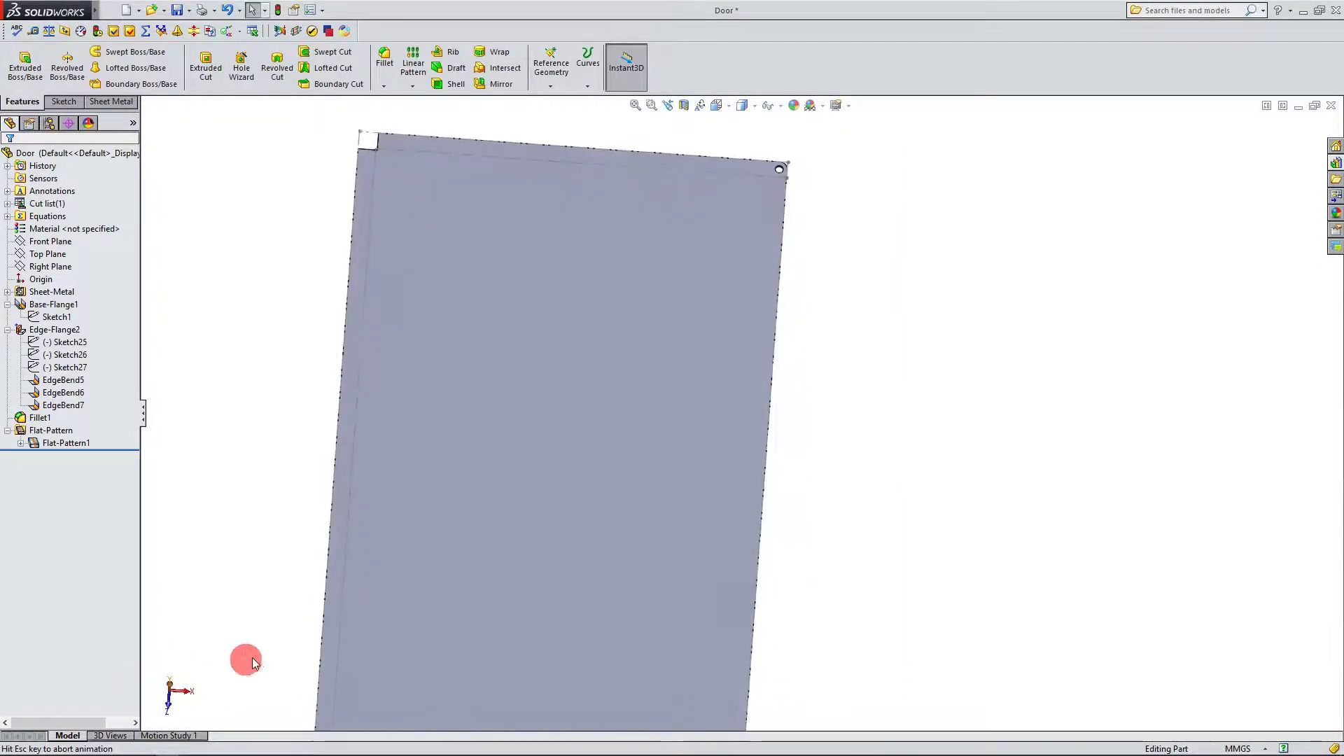
# Step: Suppress Flat-Pattern1 to fold the door back, then orbit to inspect the formed part
pyautogui.scroll(-2, 774, 496)
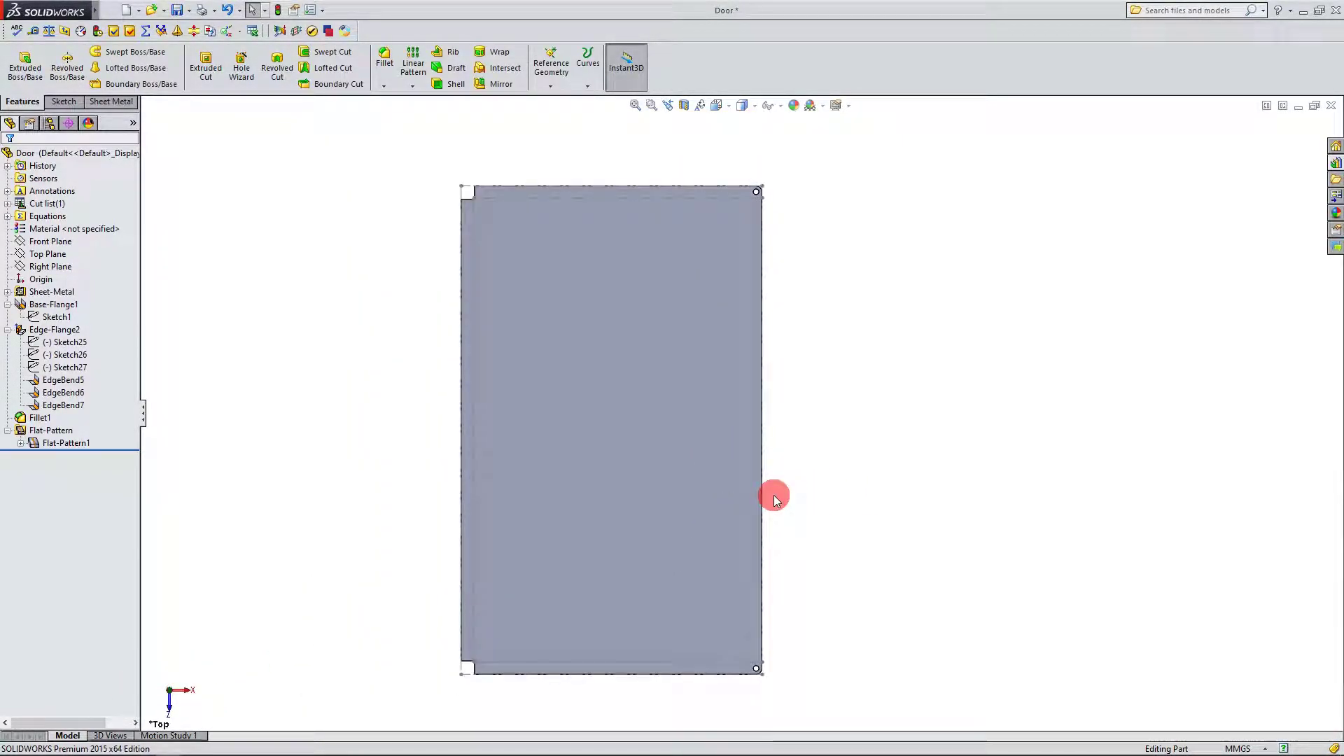
pyautogui.click(63, 443)
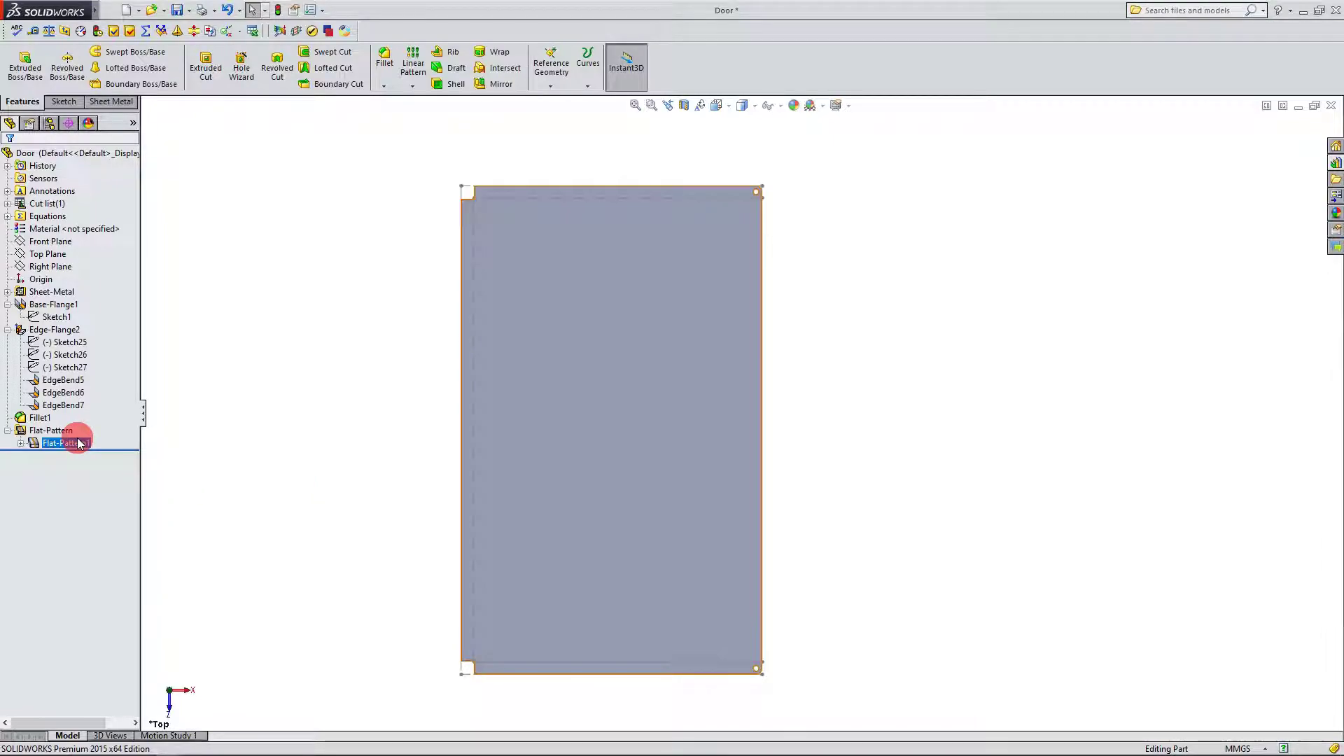
pyautogui.rightClick(79, 443)
pyautogui.click(101, 400)
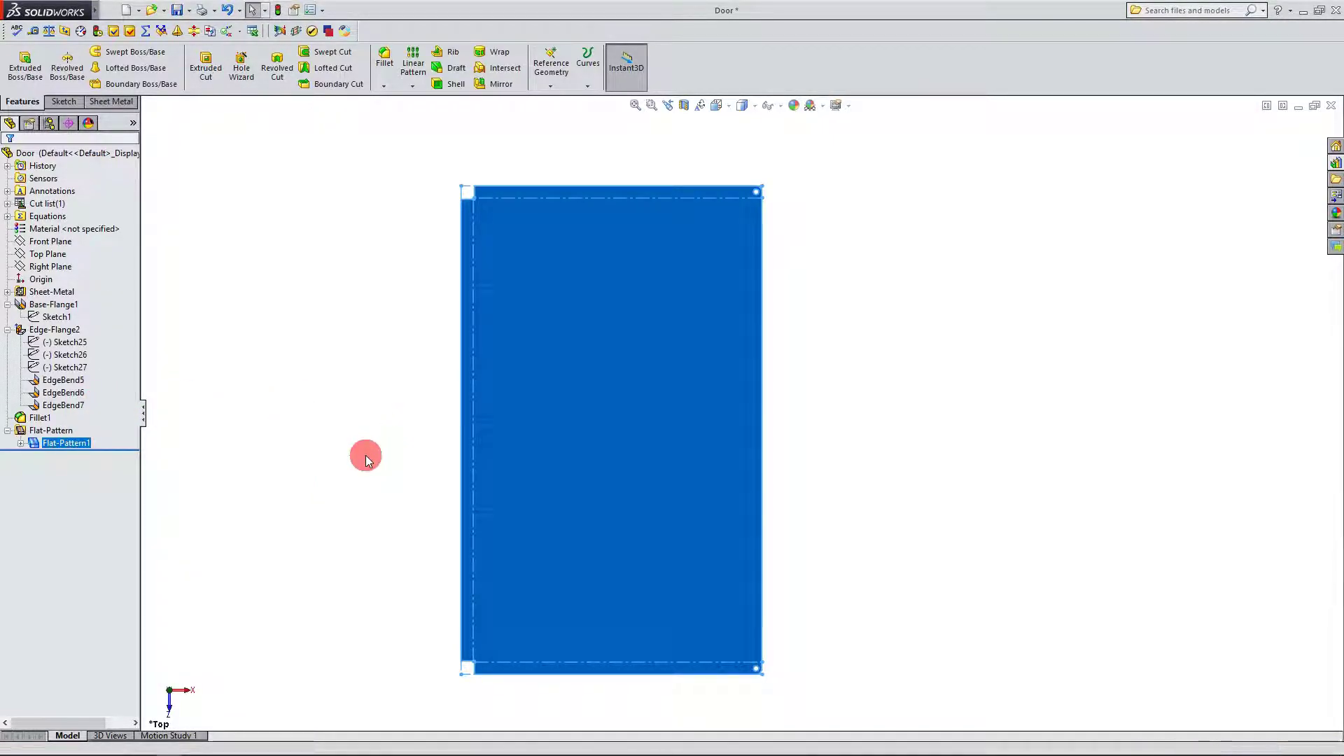
pyautogui.moveTo(723, 429); pyautogui.dragTo(688, 261, button='middle')
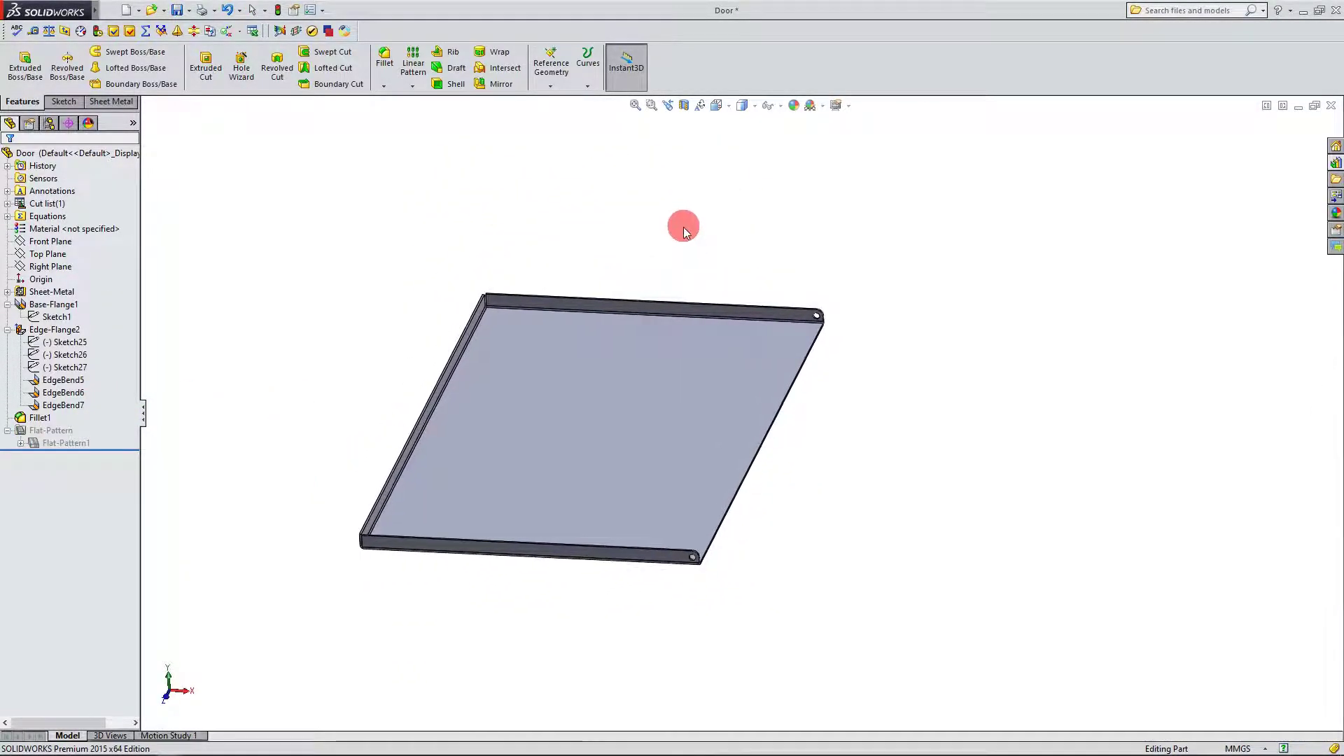
pyautogui.moveTo(683, 227); pyautogui.dragTo(661, 421, button='middle')
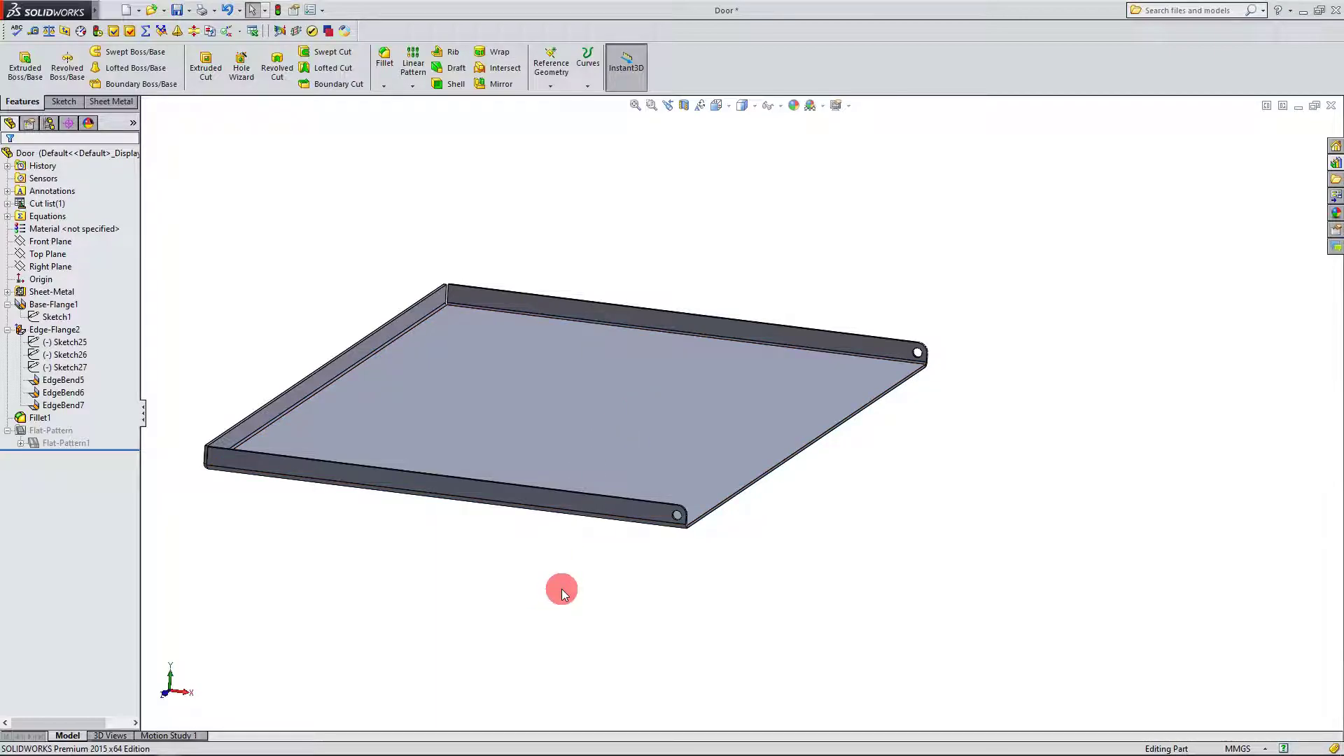
pyautogui.scroll(2, 560, 560)
pyautogui.scroll(-2, 540, 400)
pyautogui.scroll(-2, 539, 401)
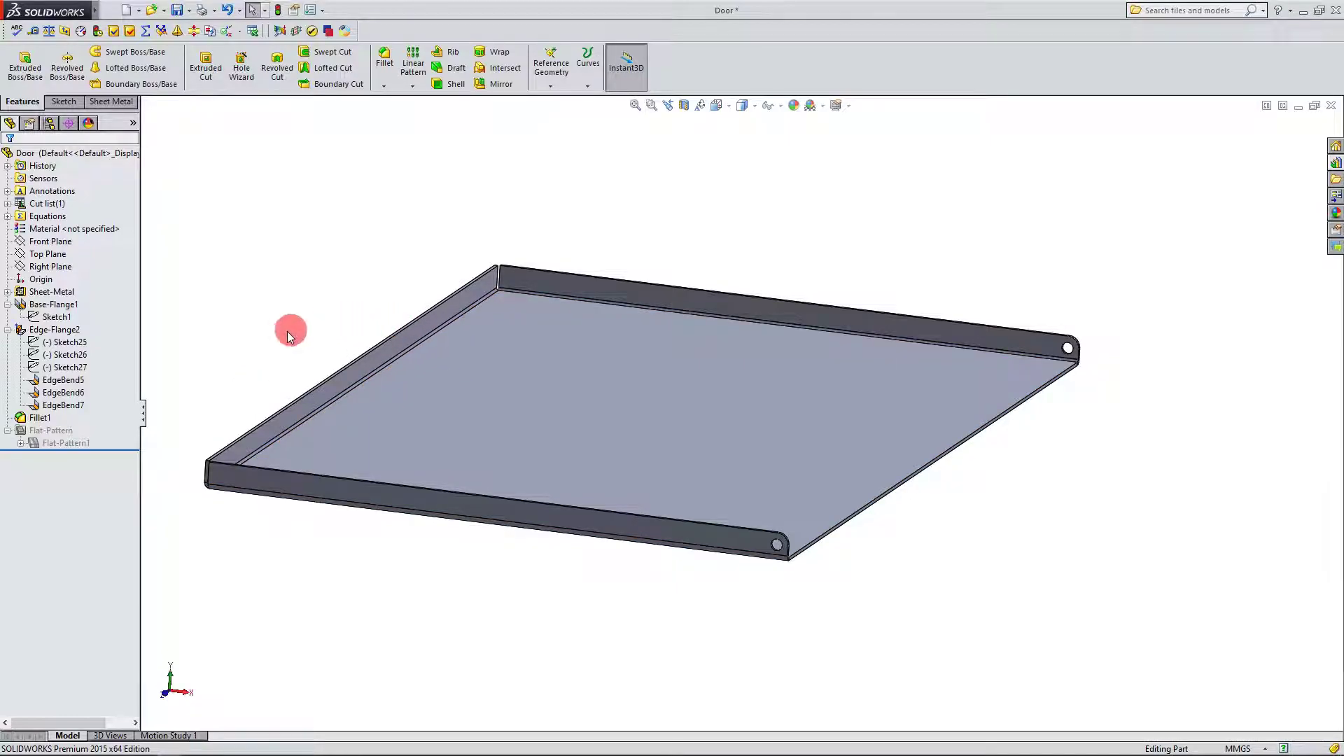
pyautogui.click(7, 203)
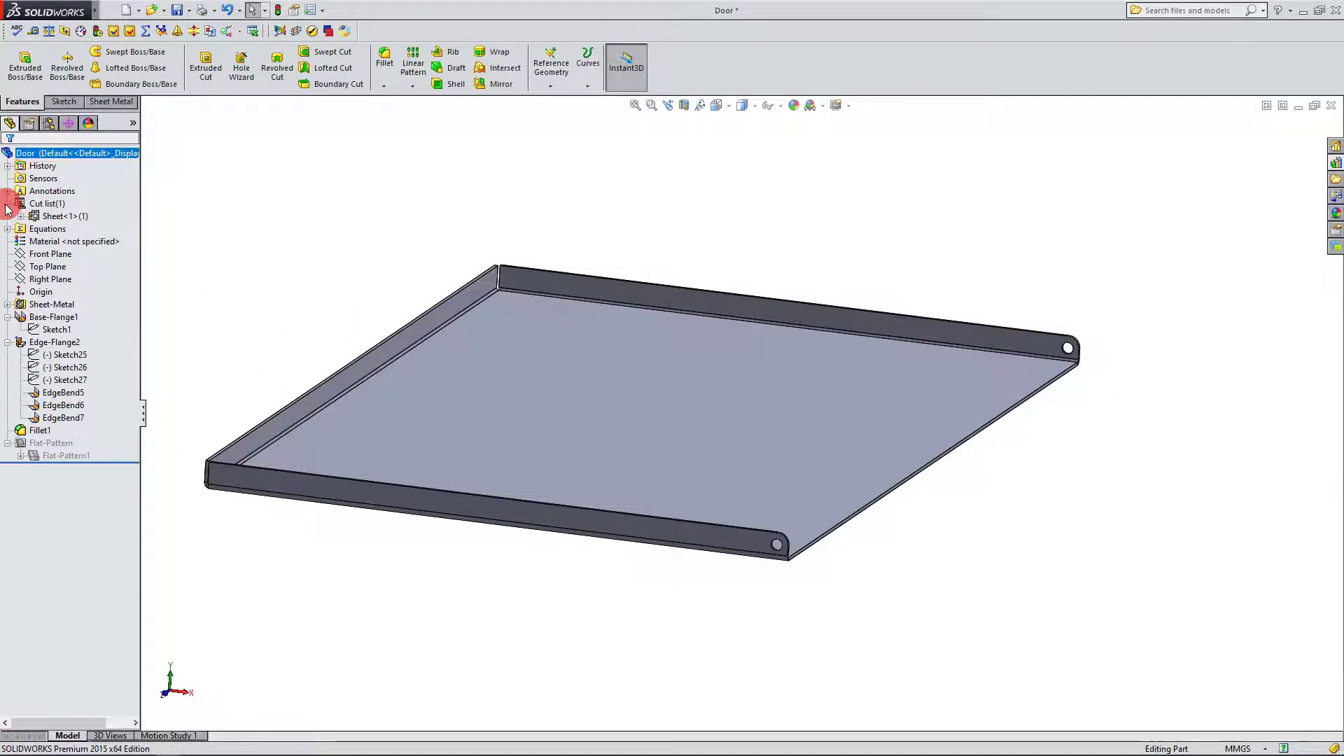
pyautogui.click(38, 218)
pyautogui.rightClick(40, 223)
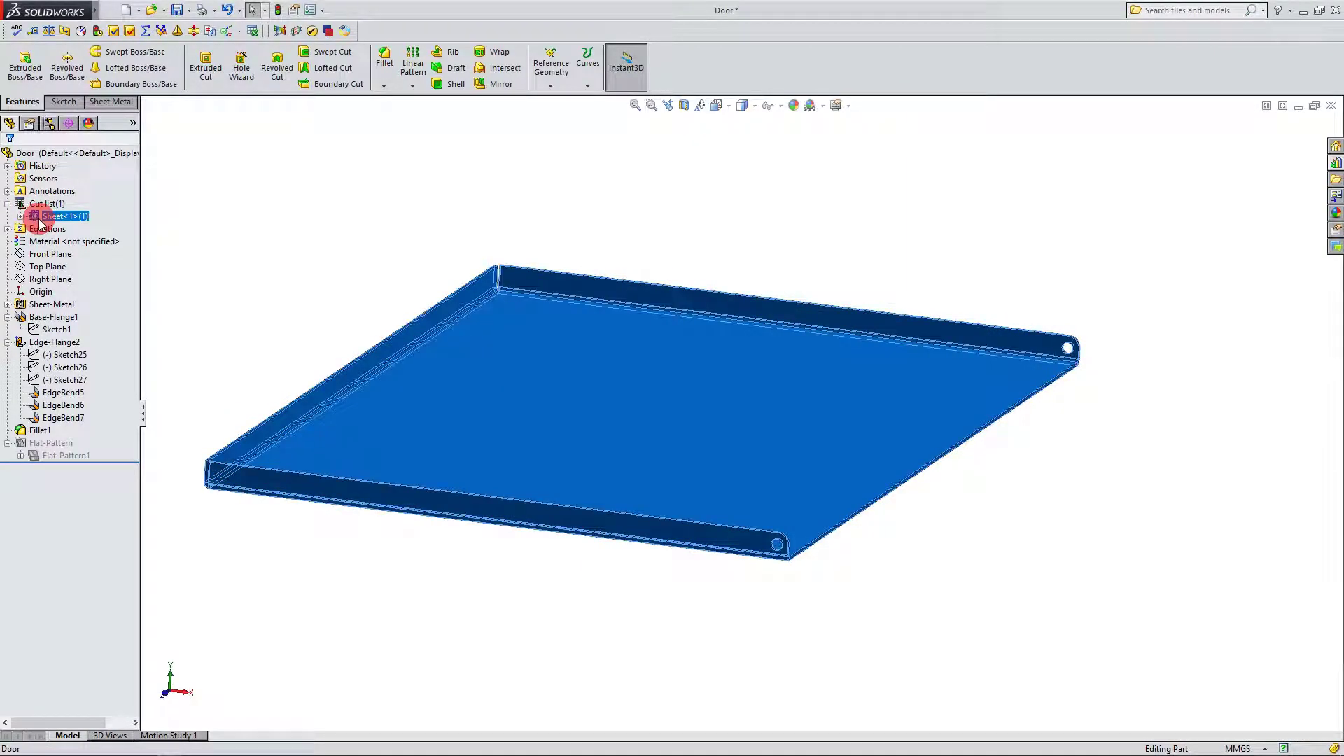
pyautogui.click(66, 241)
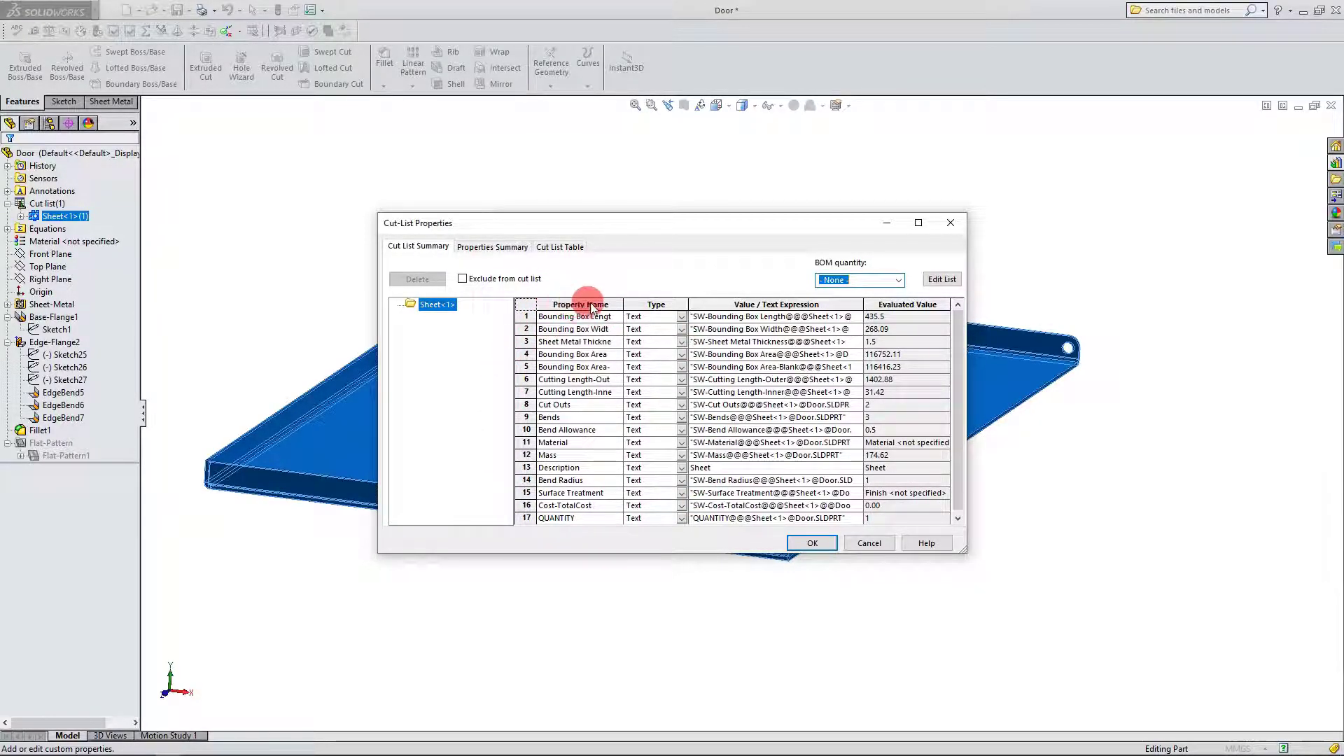
pyautogui.moveTo(623, 304); pyautogui.dragTo(655, 305)
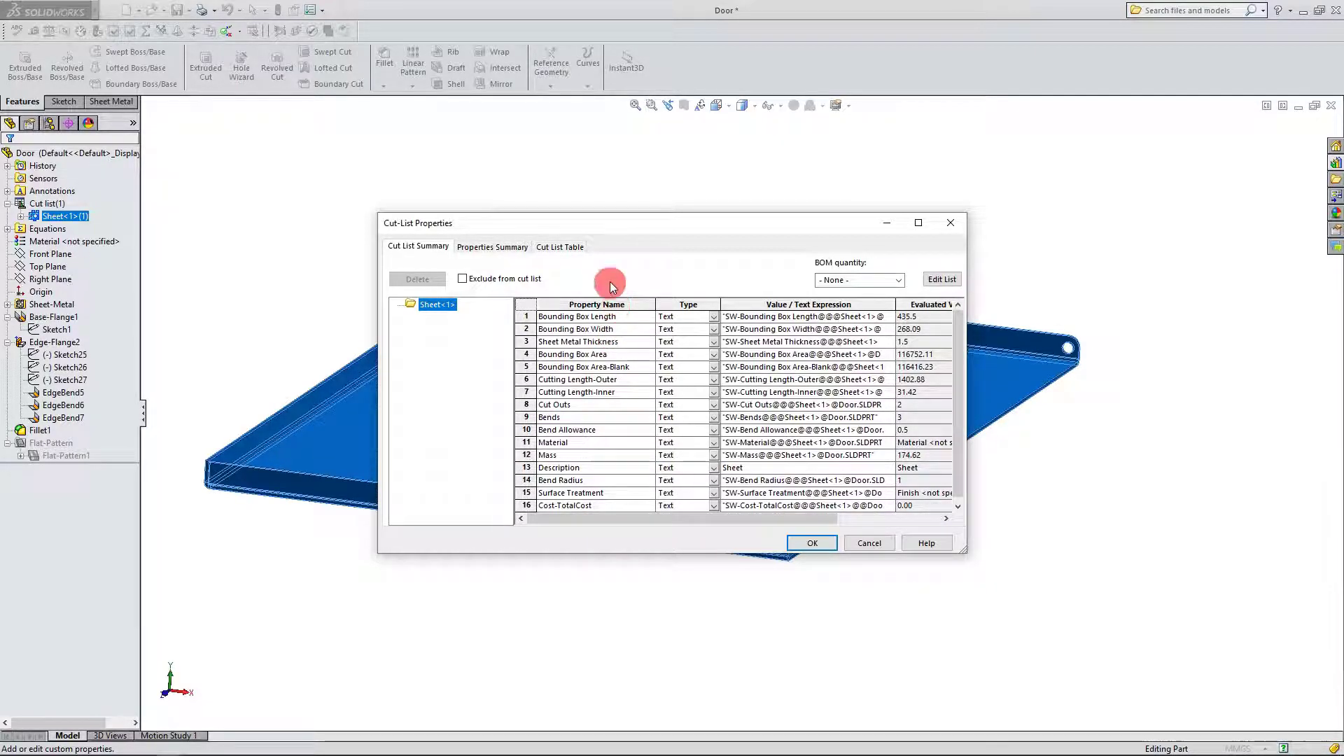
pyautogui.moveTo(609, 228); pyautogui.dragTo(682, 229)
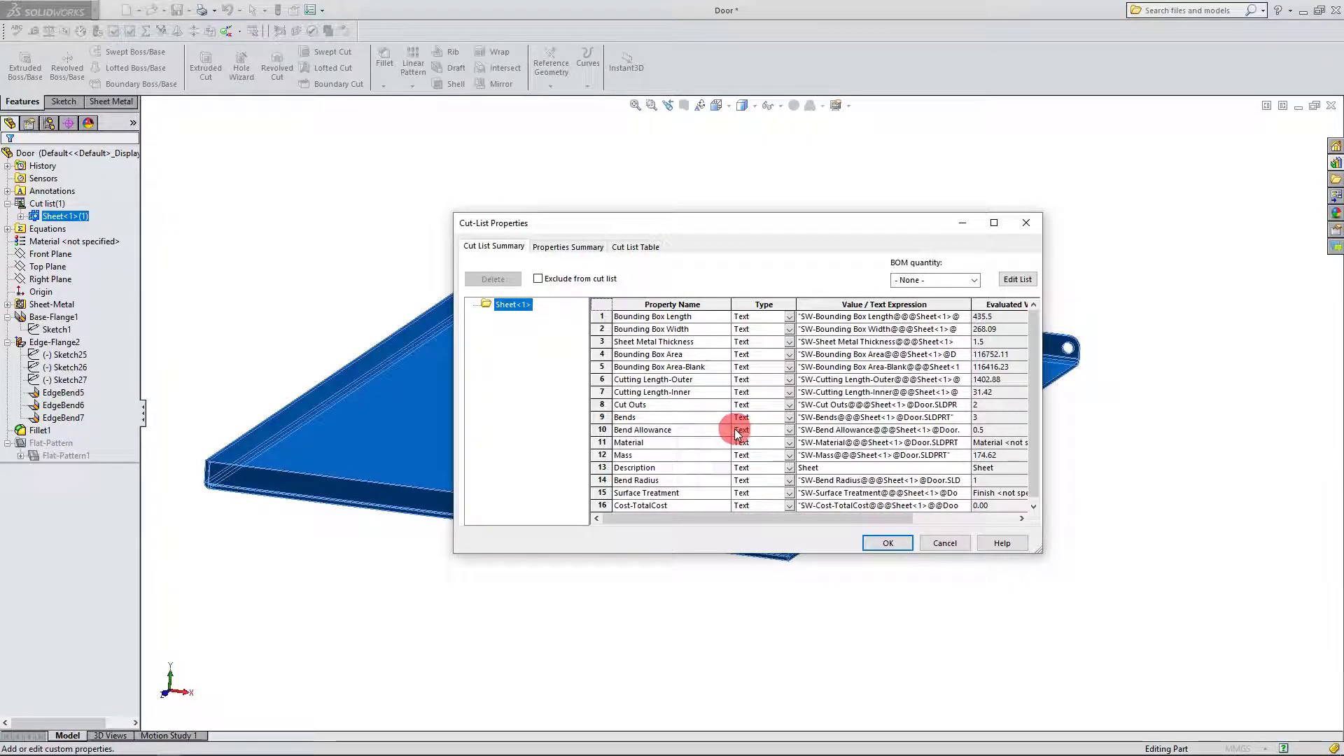
# Step: Close the cut-list properties without changes, clear the selection and save the door part
pyautogui.click(942, 543)
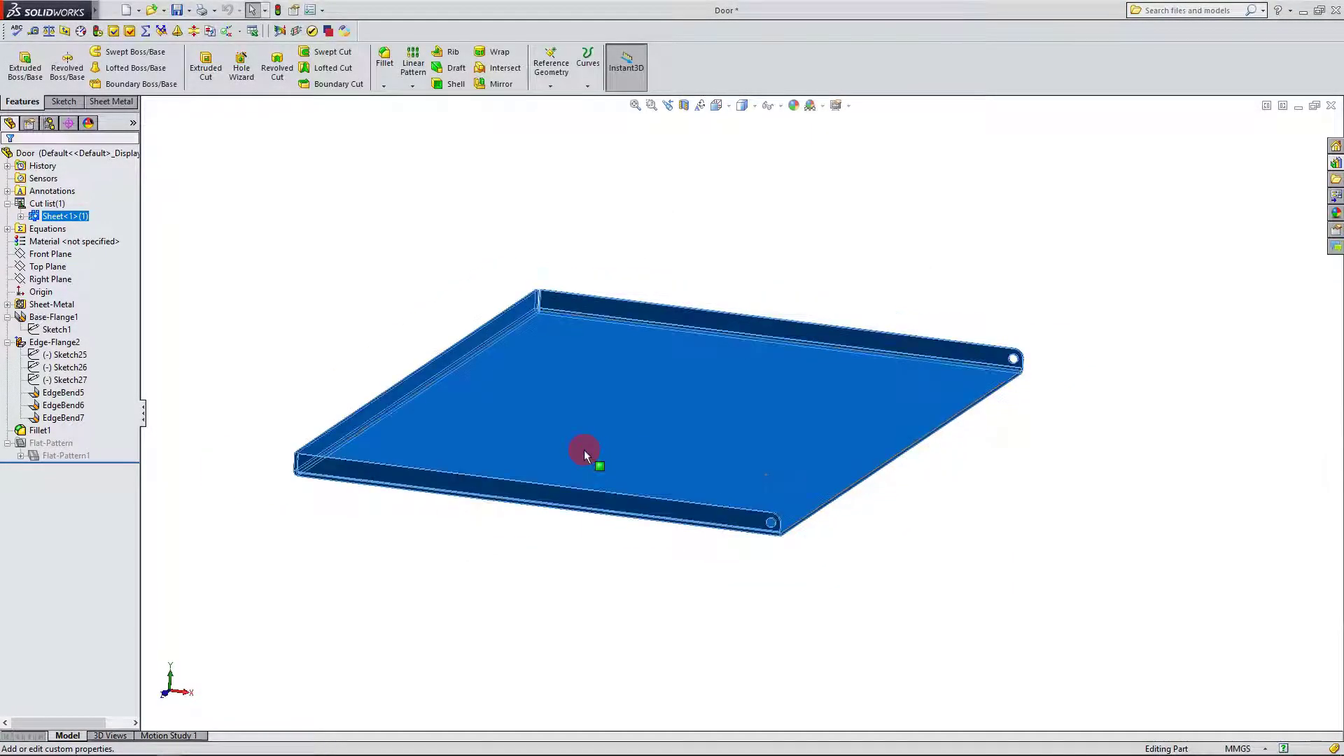
pyautogui.moveTo(676, 415); pyautogui.dragTo(731, 453, button='middle')
pyautogui.click(649, 627)
pyautogui.scroll(1, 724, 467)
pyautogui.scroll(-1, 724, 467)
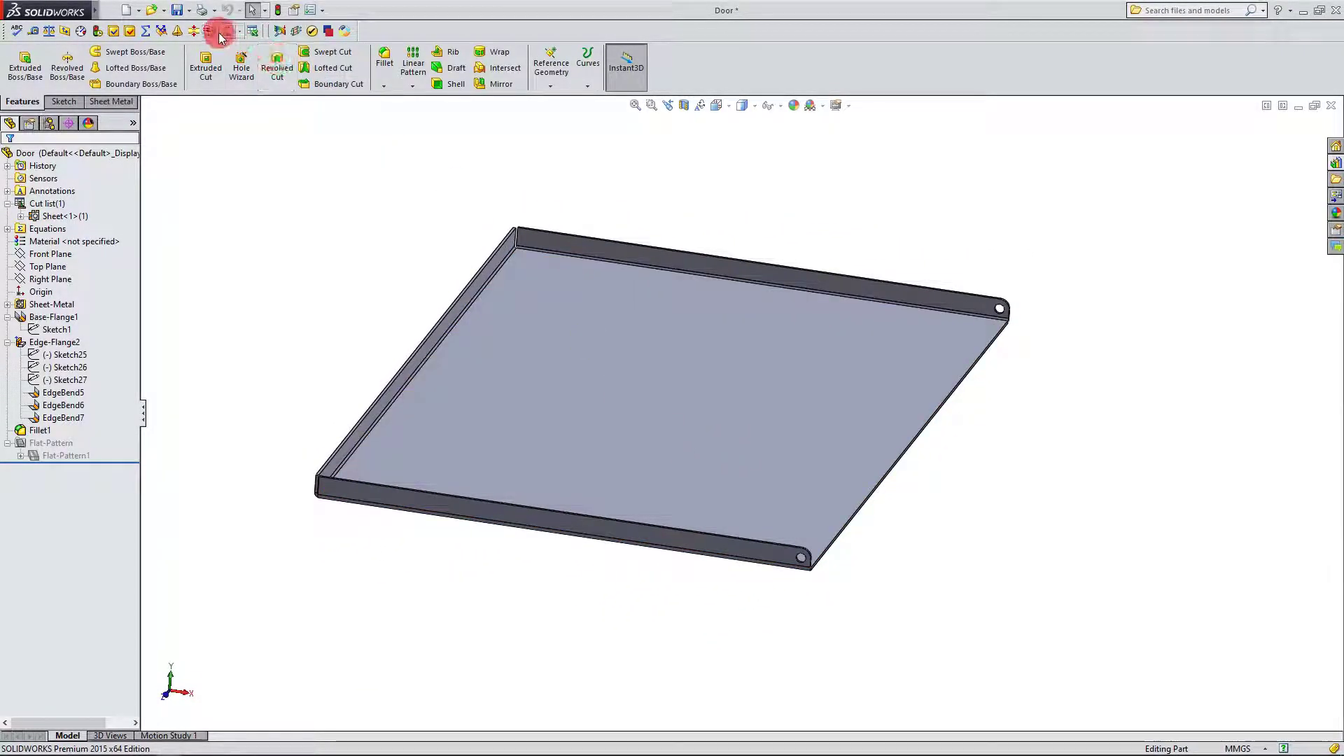
pyautogui.click(178, 12)
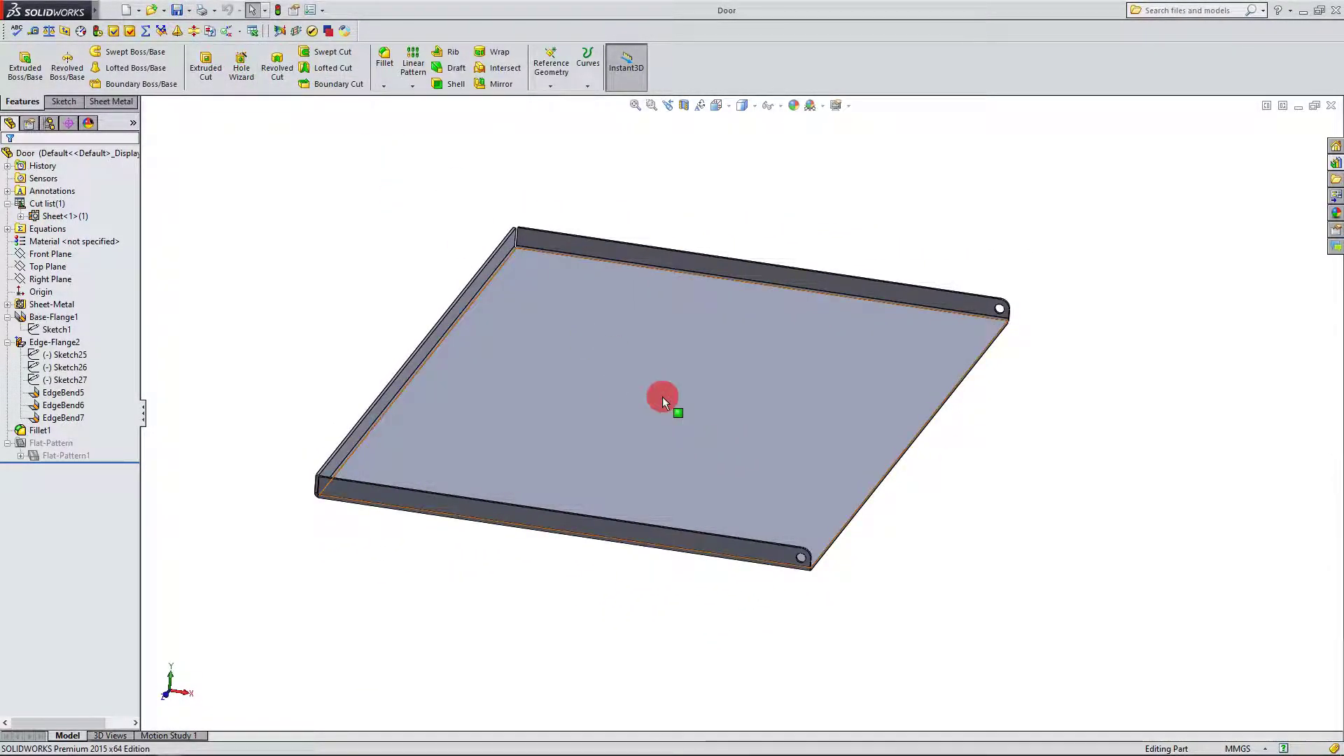
pyautogui.moveTo(662, 396); pyautogui.dragTo(706, 360, button='middle')
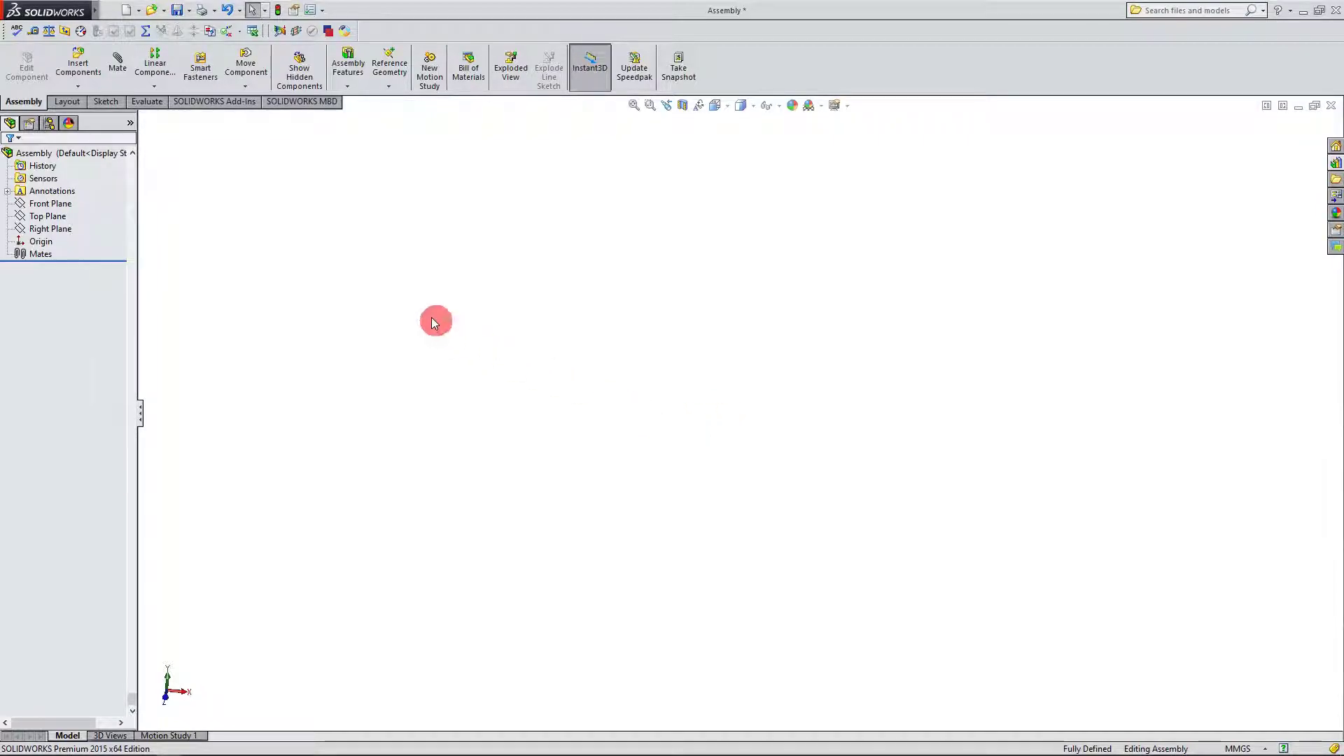
# Step: Insert Metal_Box at the assembly origin as the fixed first component
pyautogui.click(74, 66)
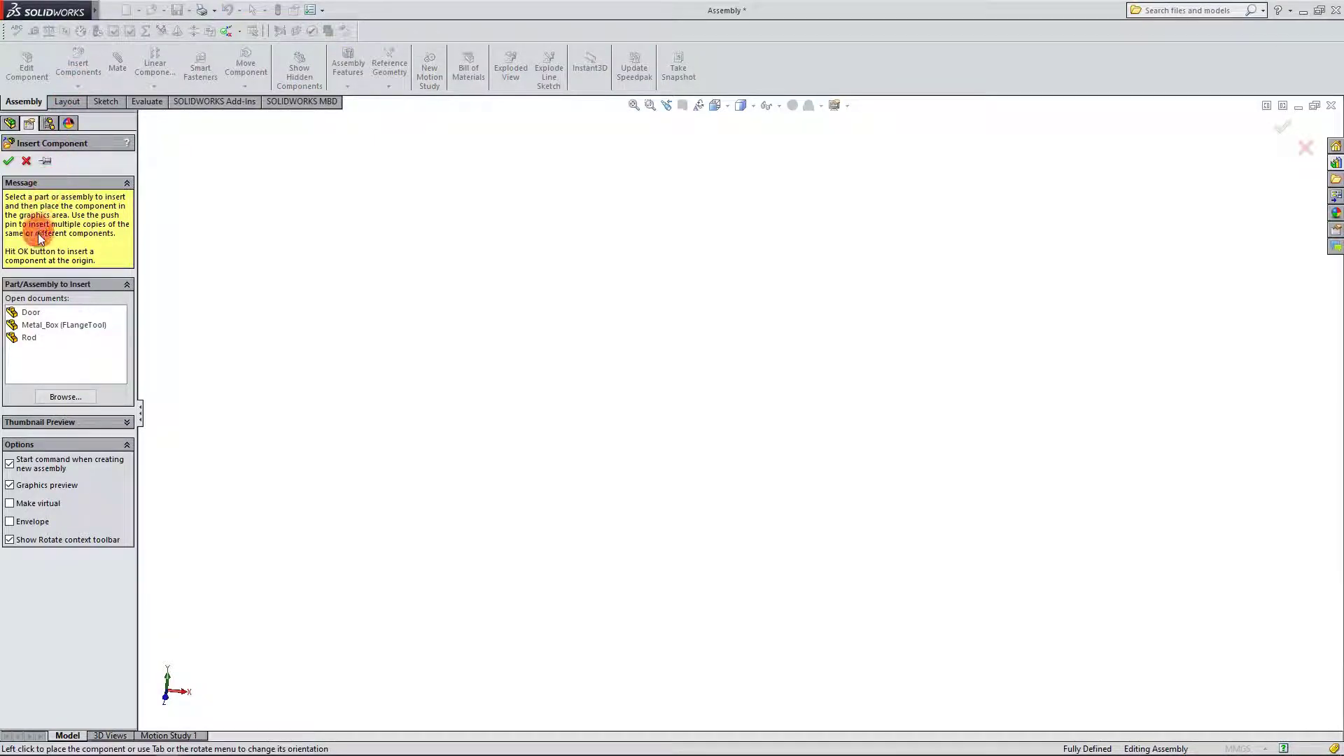
pyautogui.click(35, 327)
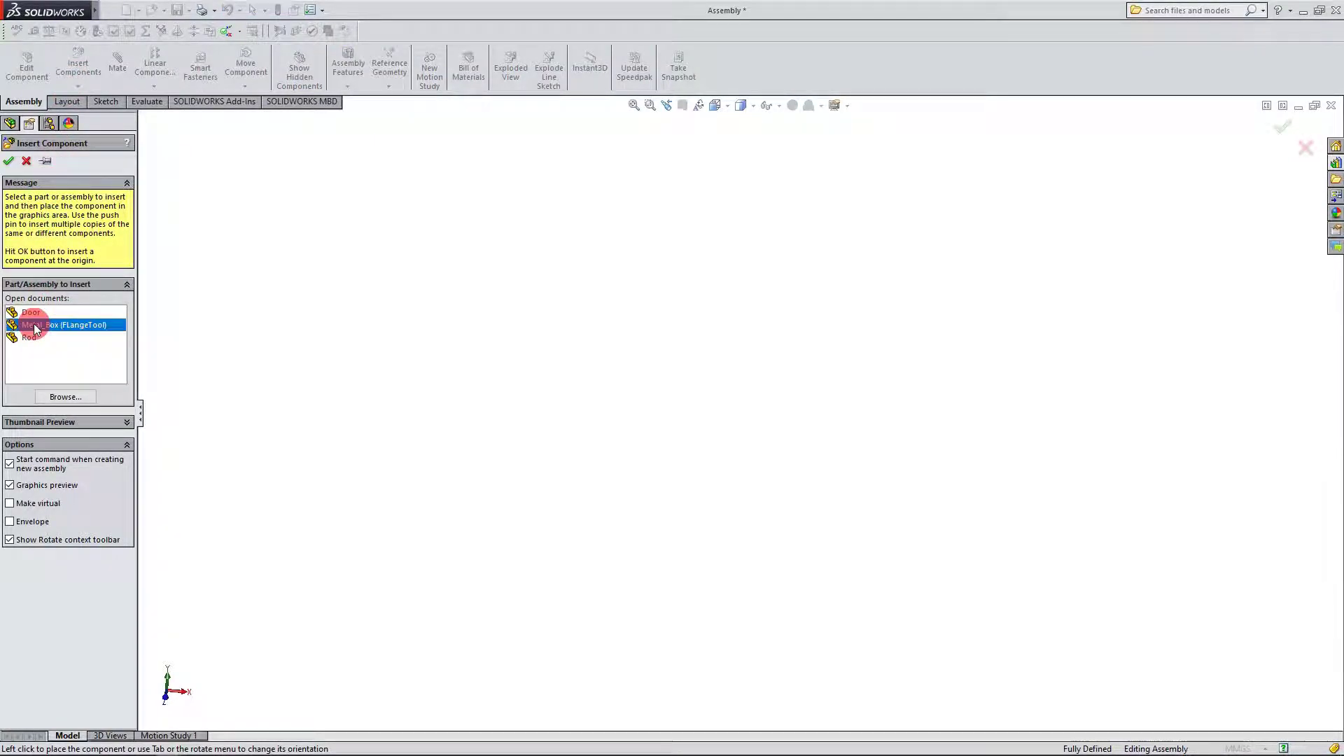
pyautogui.click(9, 163)
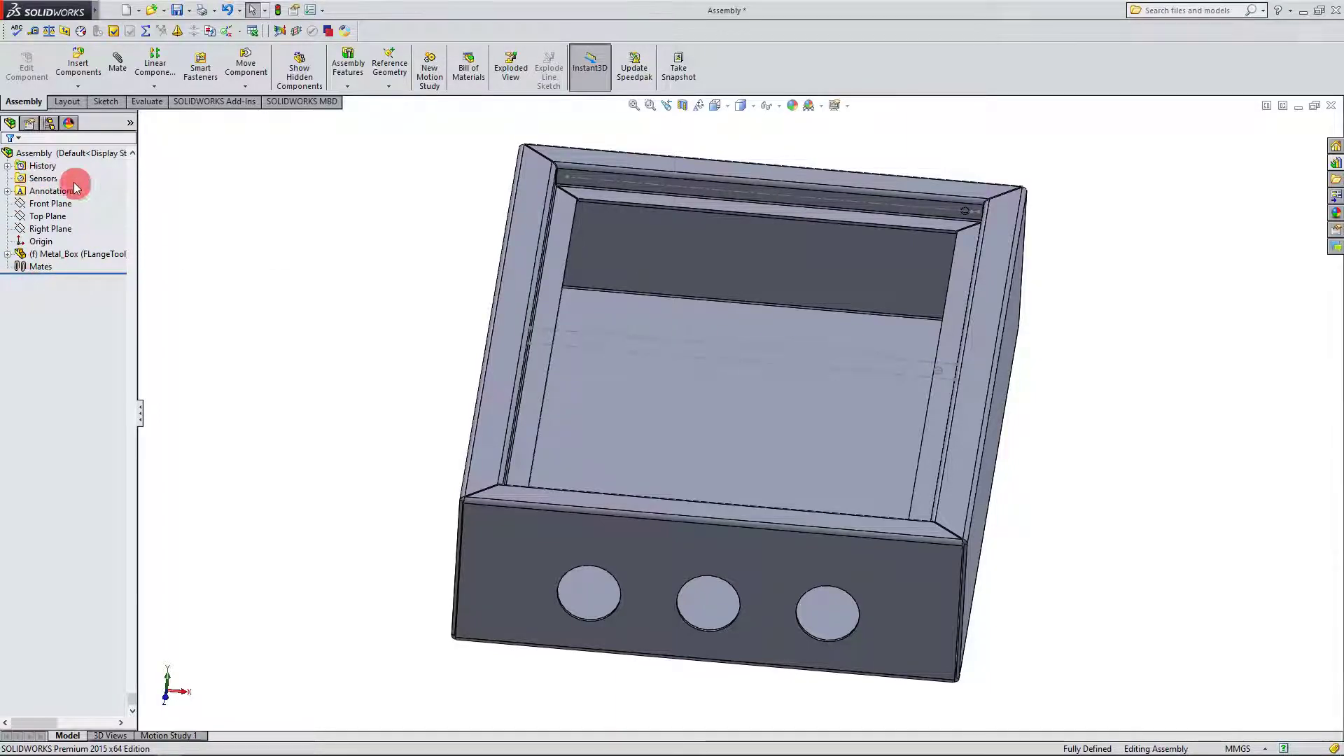
pyautogui.click(36, 166)
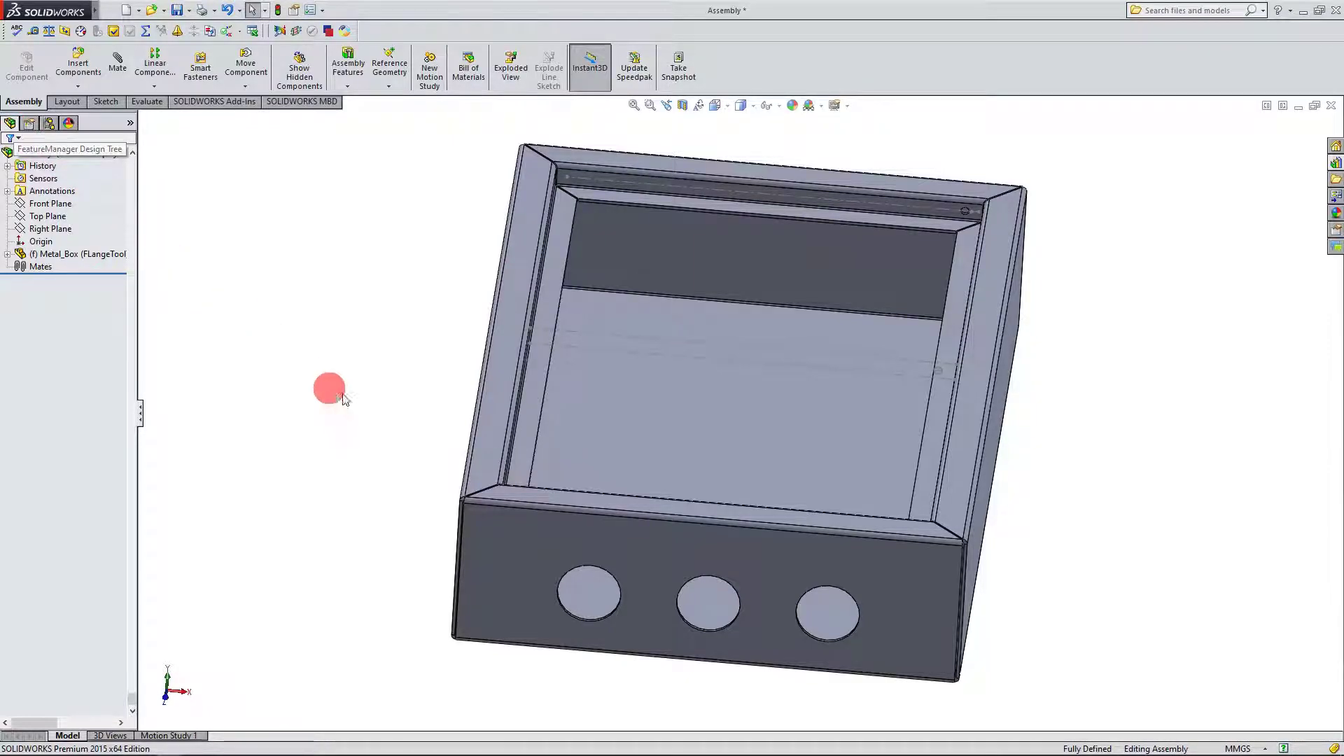
pyautogui.moveTo(330, 390); pyautogui.dragTo(753, 420, button='middle')
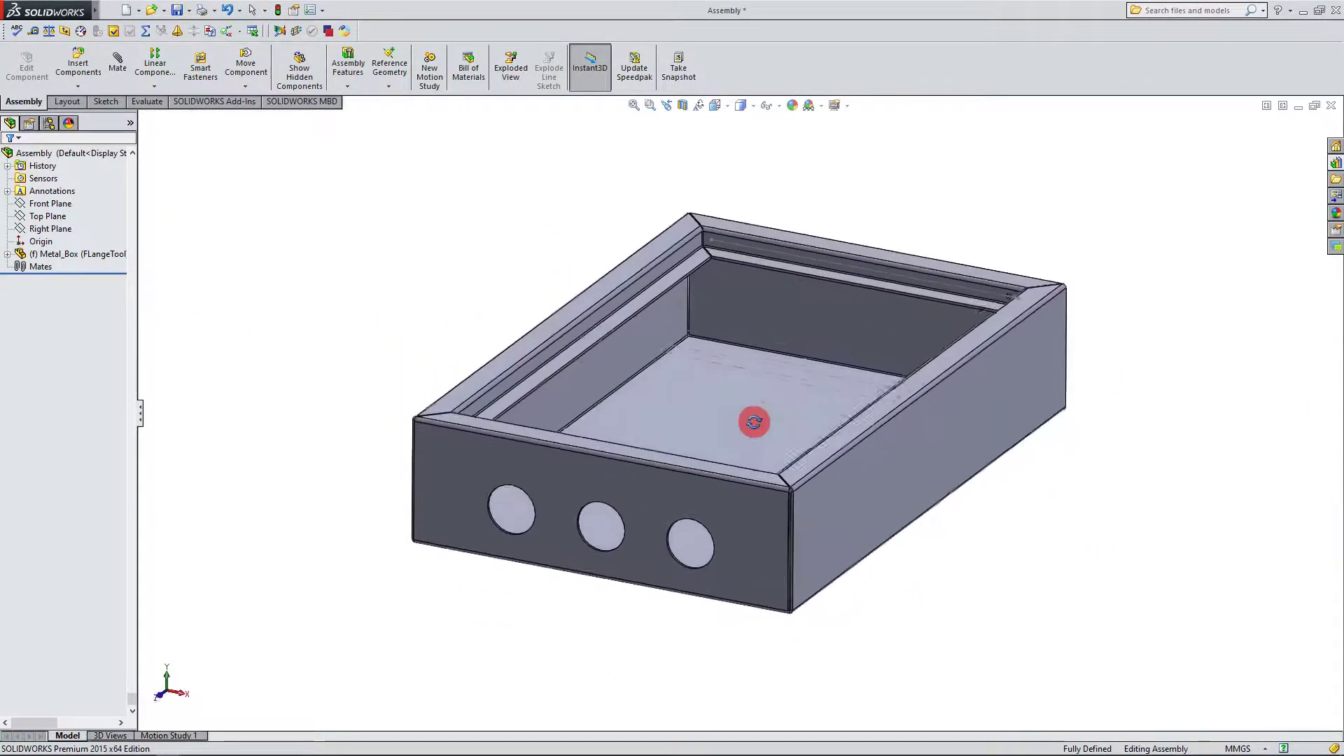
# Step: Select the assembly's Front, Top and Right planes against the box, then clear the selection
pyautogui.click(52, 203)
pyautogui.click(59, 217)
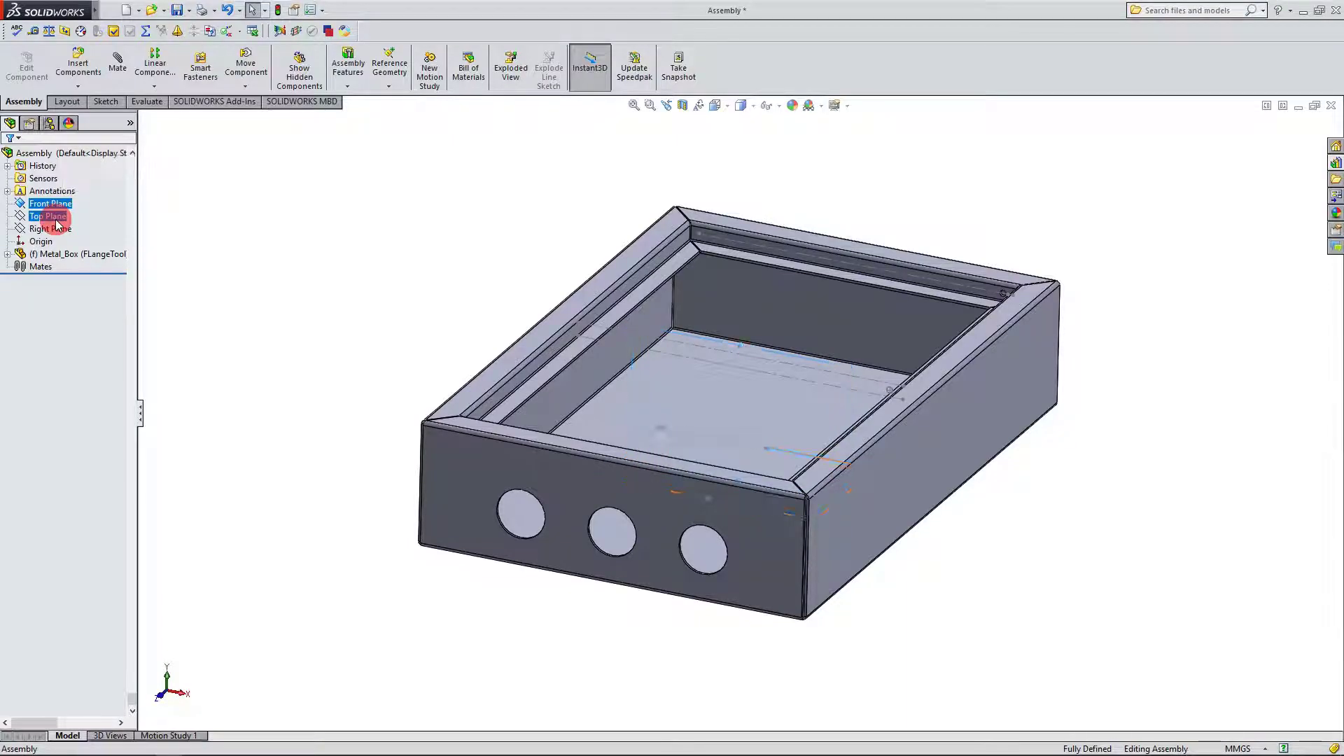
pyautogui.keyDown('ctrl'); pyautogui.click(55, 229); pyautogui.keyUp('ctrl')
pyautogui.keyDown('ctrl'); pyautogui.click(48, 217); pyautogui.keyUp('ctrl')
pyautogui.keyDown('ctrl'); pyautogui.click(41, 205); pyautogui.keyUp('ctrl')
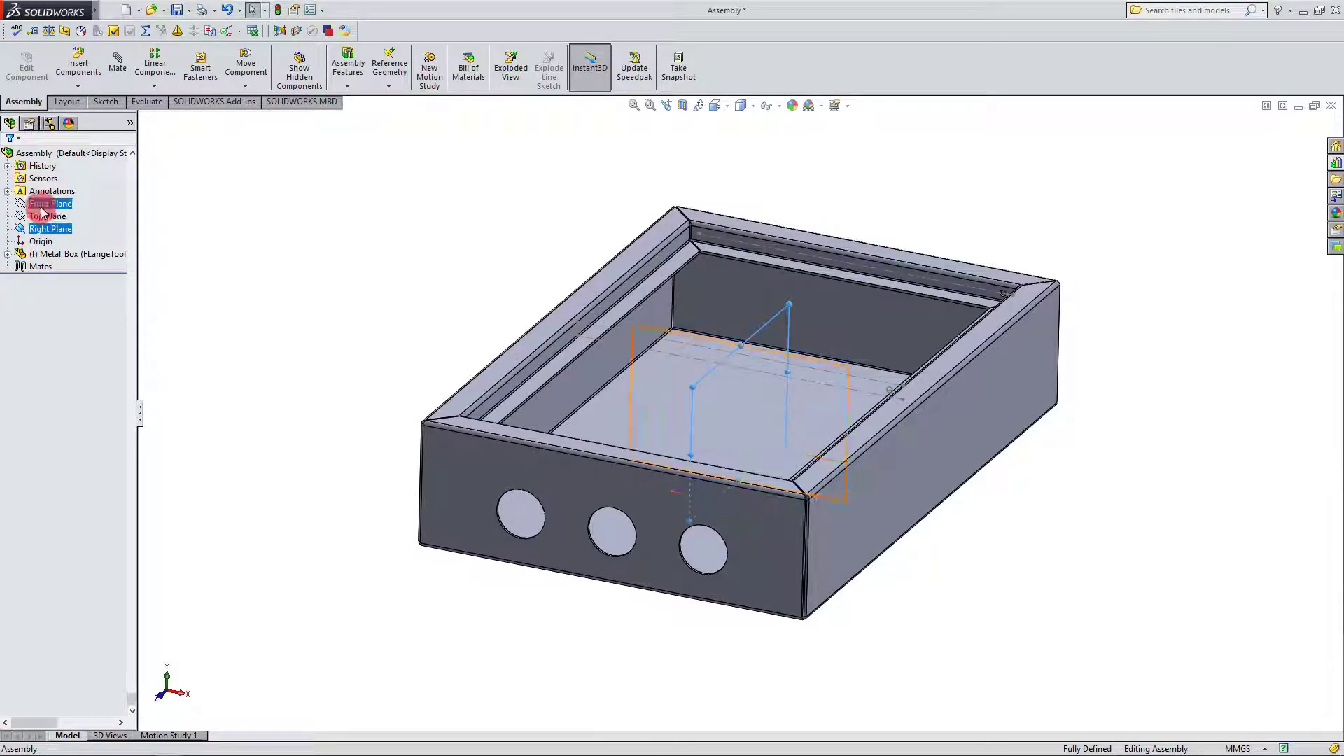
pyautogui.moveTo(888, 489); pyautogui.dragTo(925, 494, button='middle')
pyautogui.scroll(1, 925, 494)
pyautogui.scroll(-1, 914, 392)
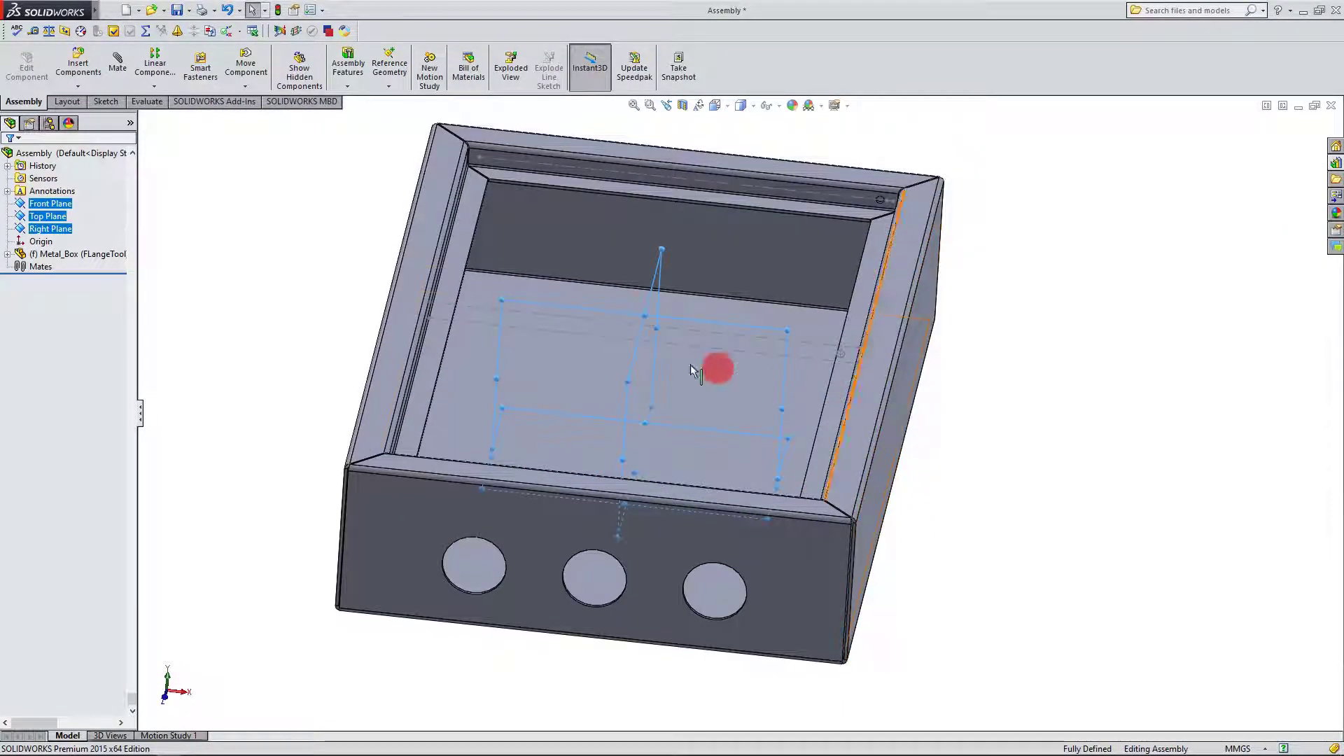
pyautogui.click(268, 242)
pyautogui.click(84, 70)
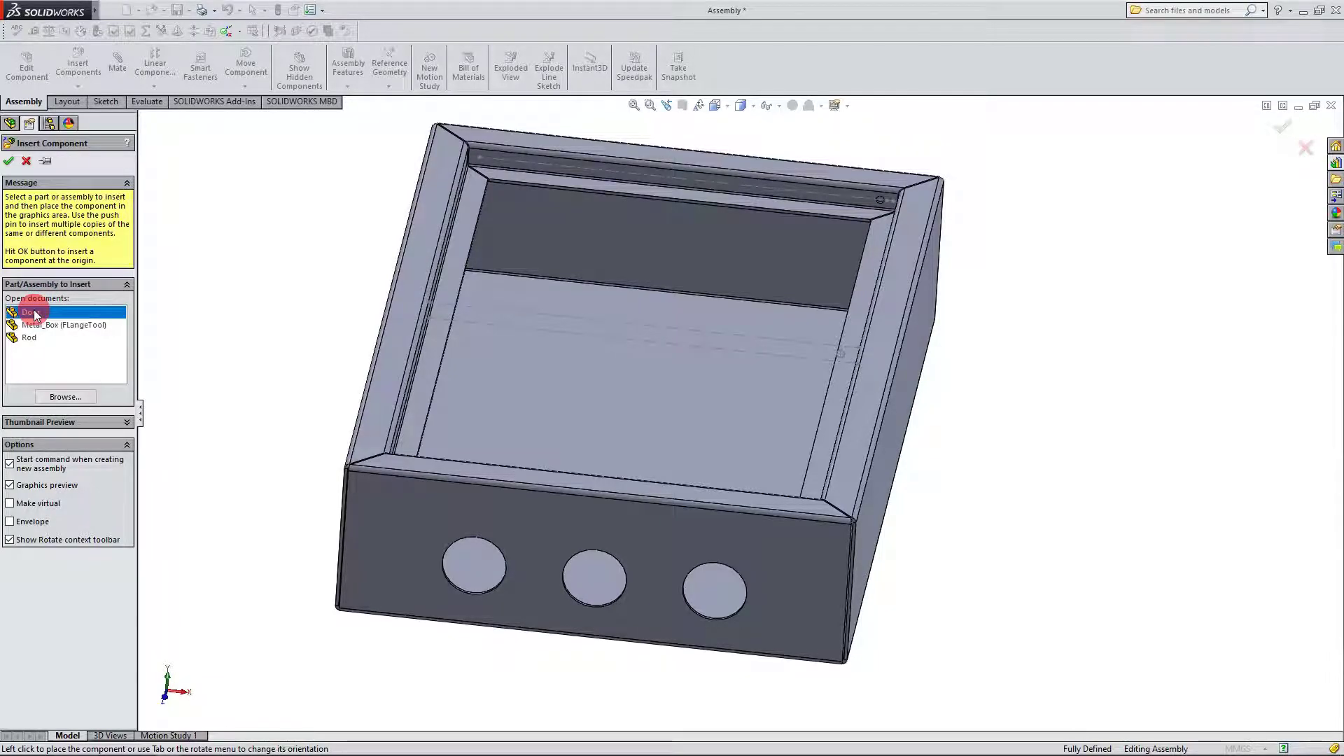
# Step: Place the Door beside the box and rotate it freely so its hinge edge faces the box
pyautogui.moveTo(37, 313); pyautogui.dragTo(401, 279)
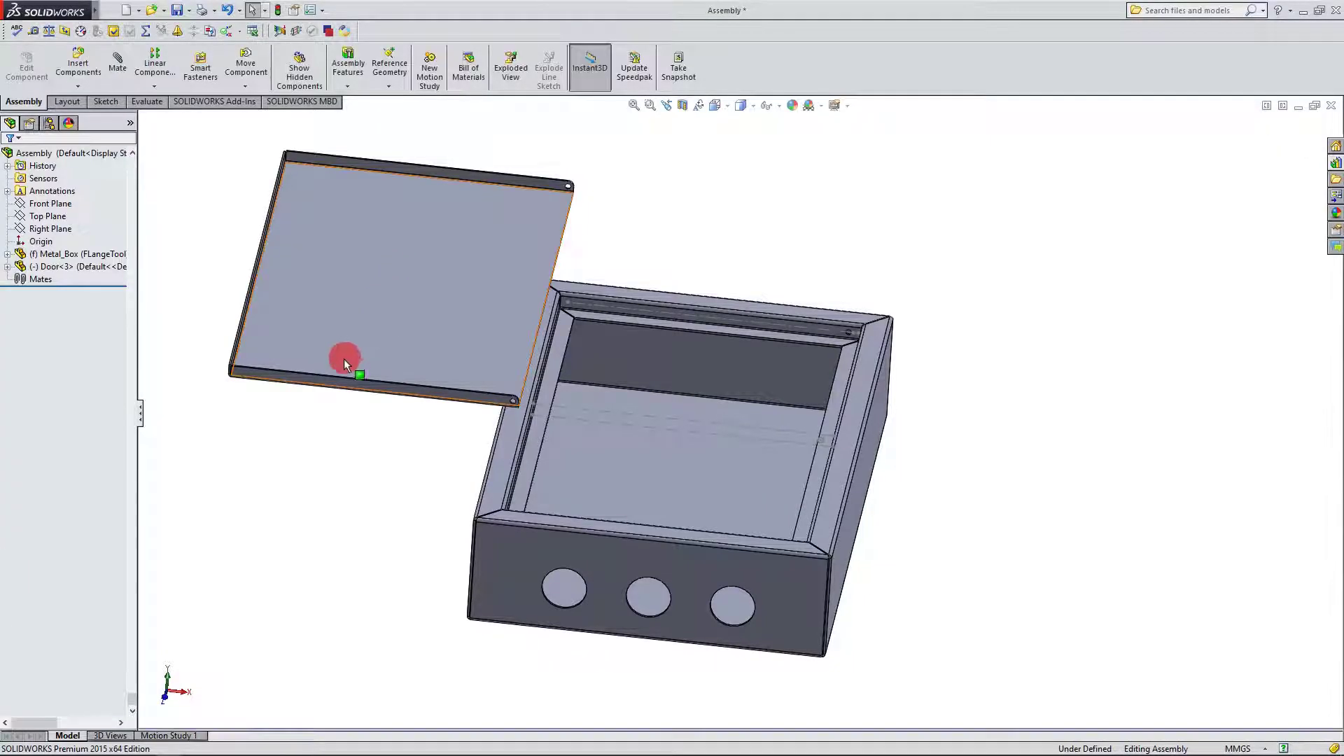
pyautogui.click(245, 86)
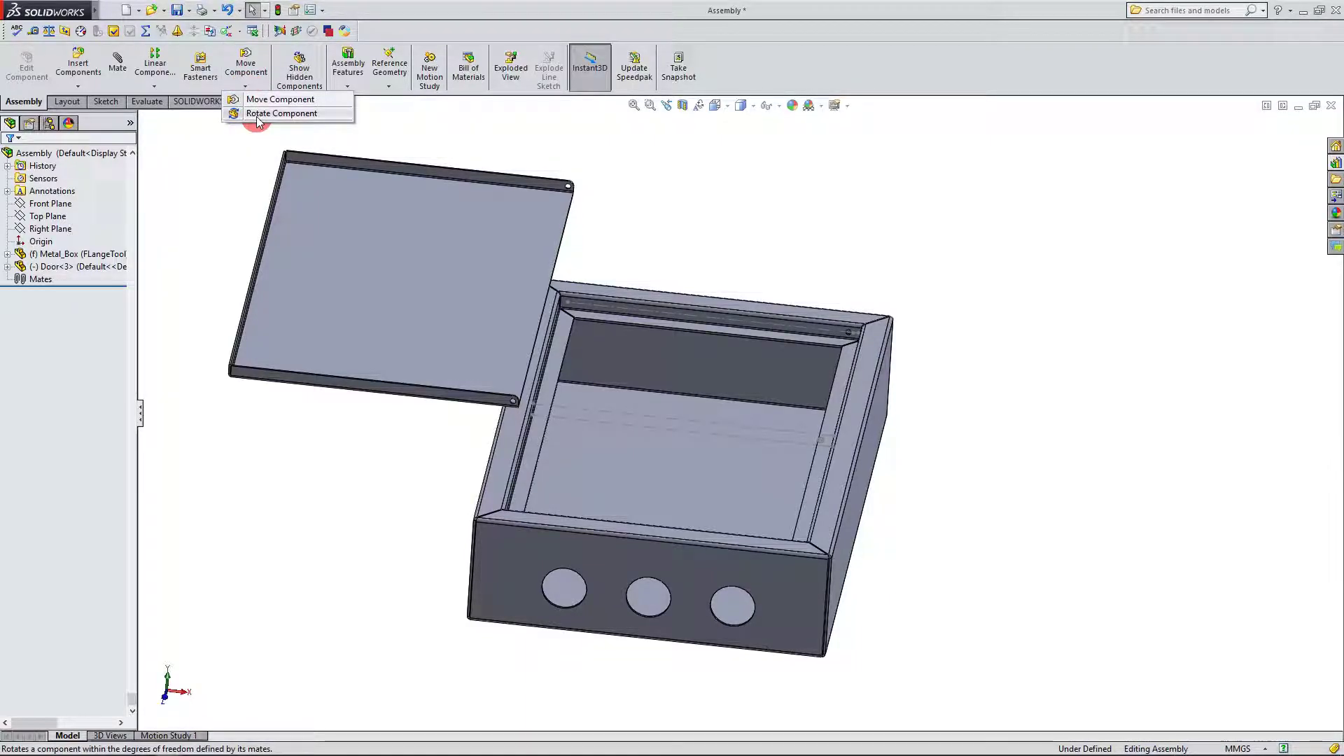
pyautogui.click(256, 114)
pyautogui.moveTo(411, 254); pyautogui.dragTo(390, 570)
pyautogui.moveTo(438, 198); pyautogui.dragTo(225, 366)
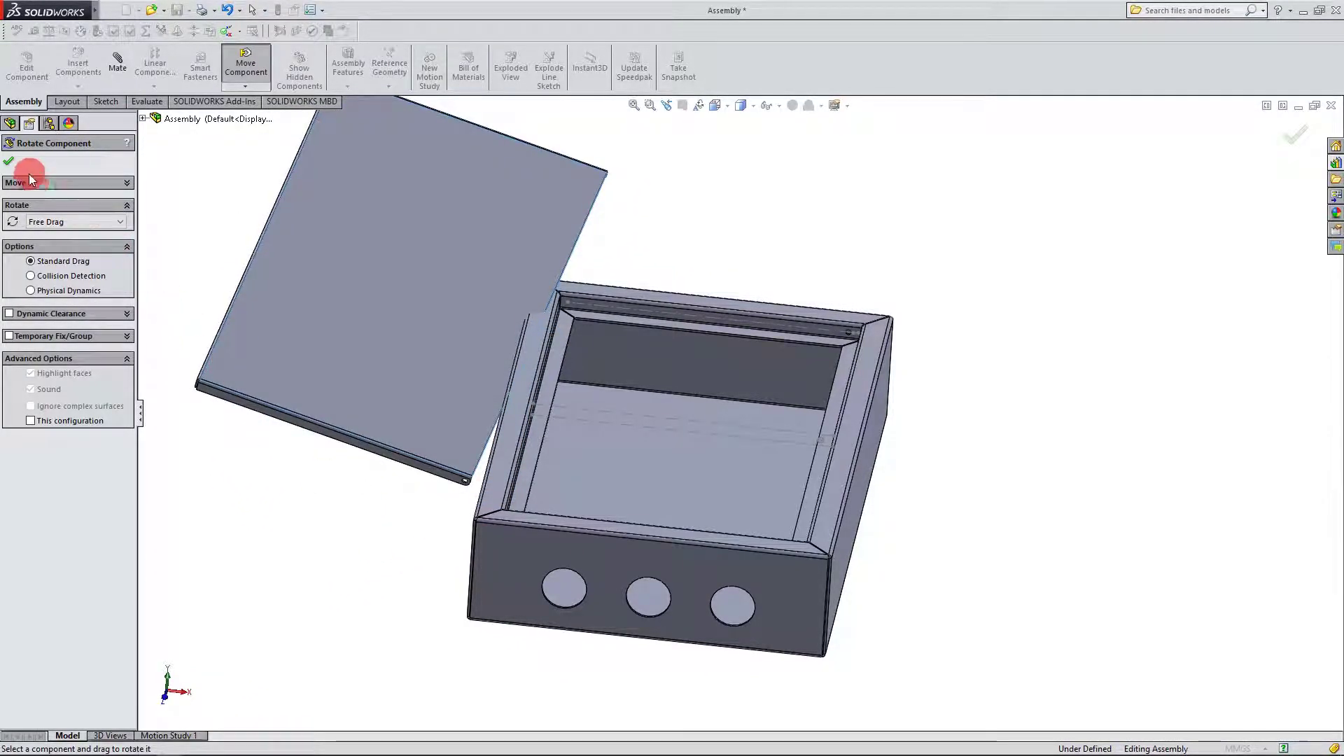
pyautogui.click(10, 164)
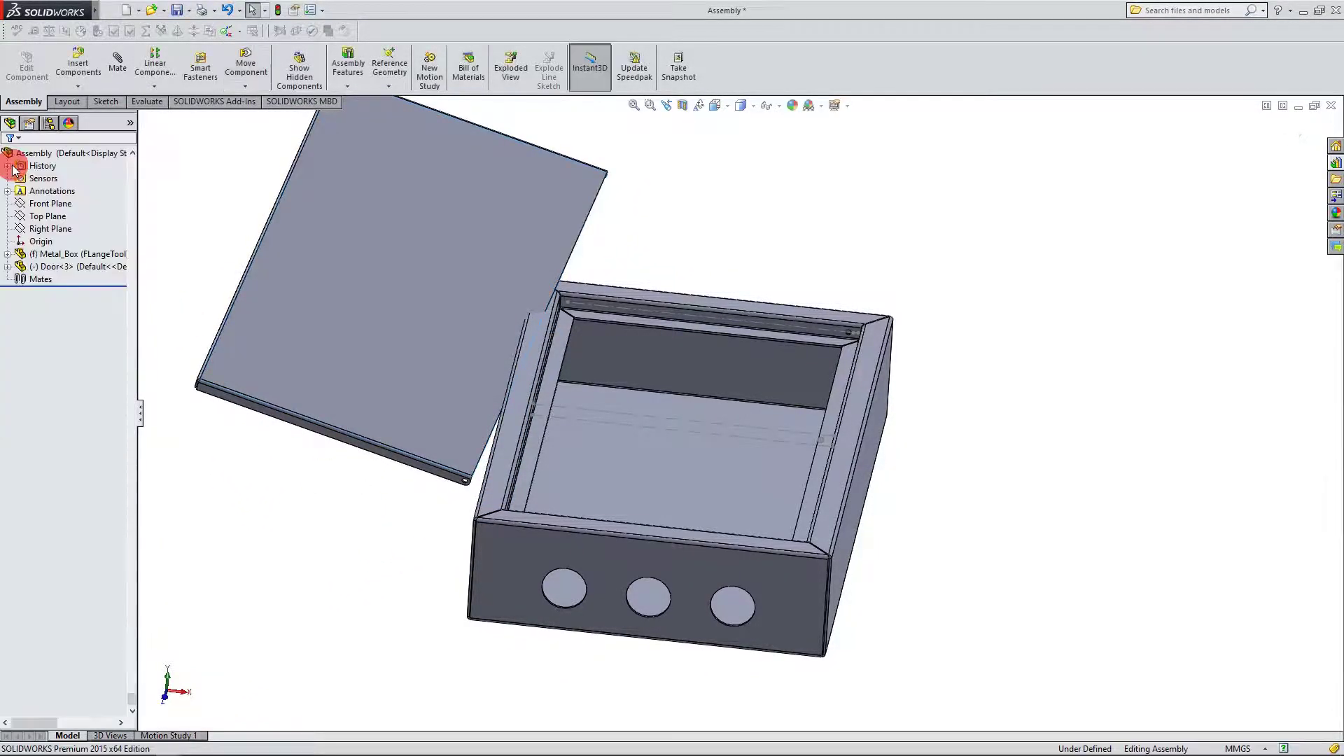
# Step: Mate the door's hinge hole edge concentric with the box's hinge hole edge
pyautogui.click(119, 64)
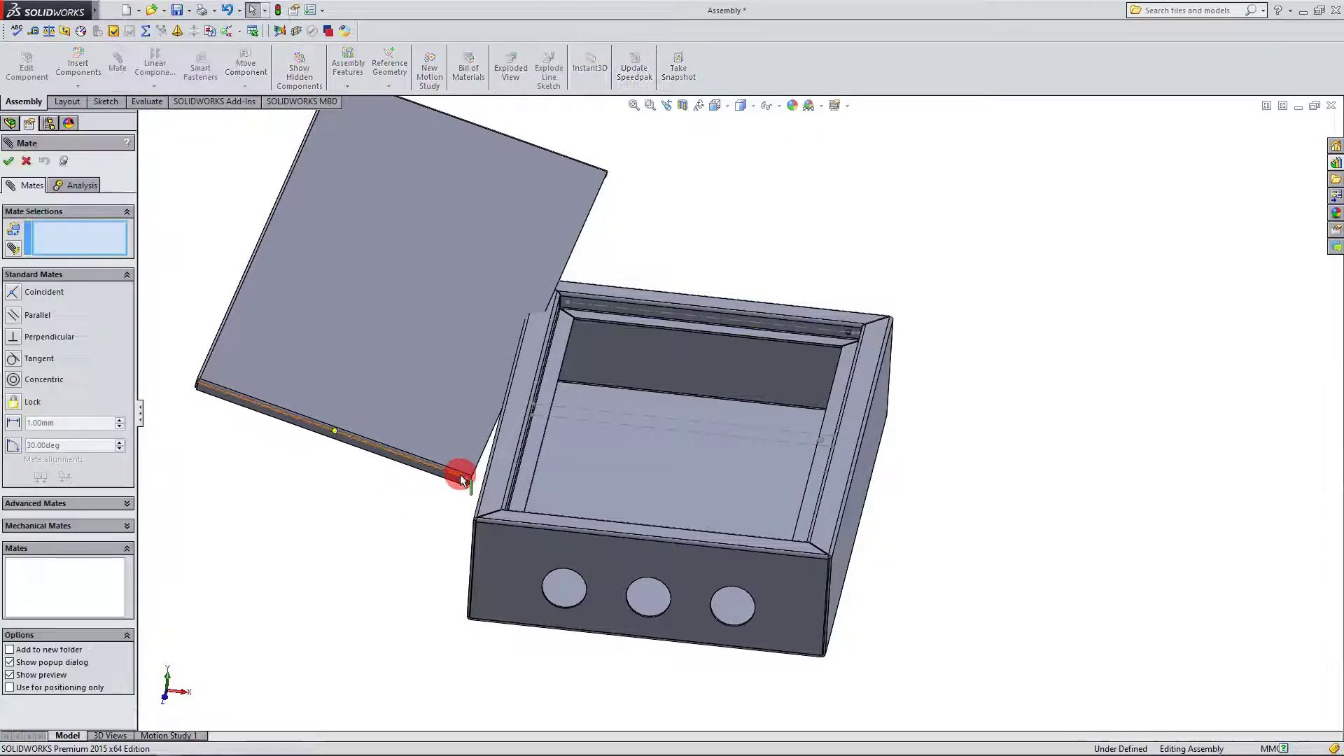
pyautogui.scroll(-5, 461, 481)
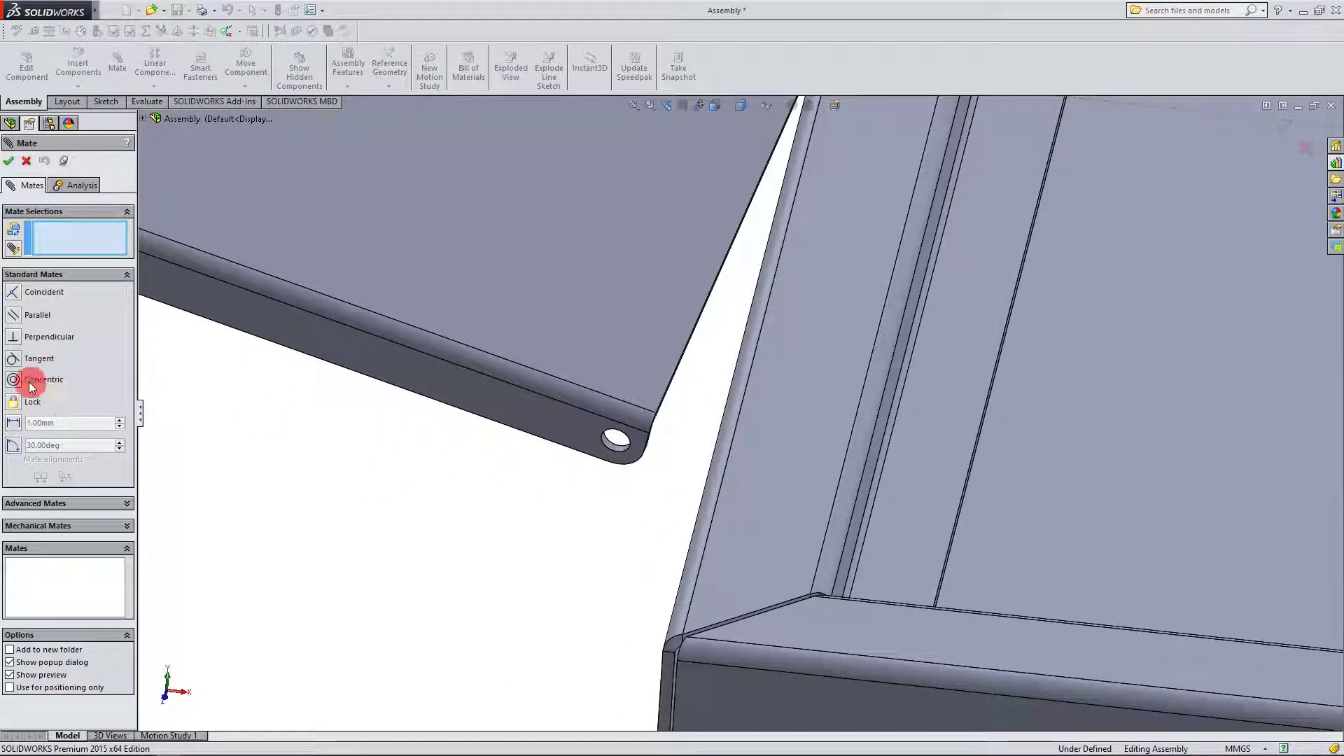
pyautogui.click(623, 451)
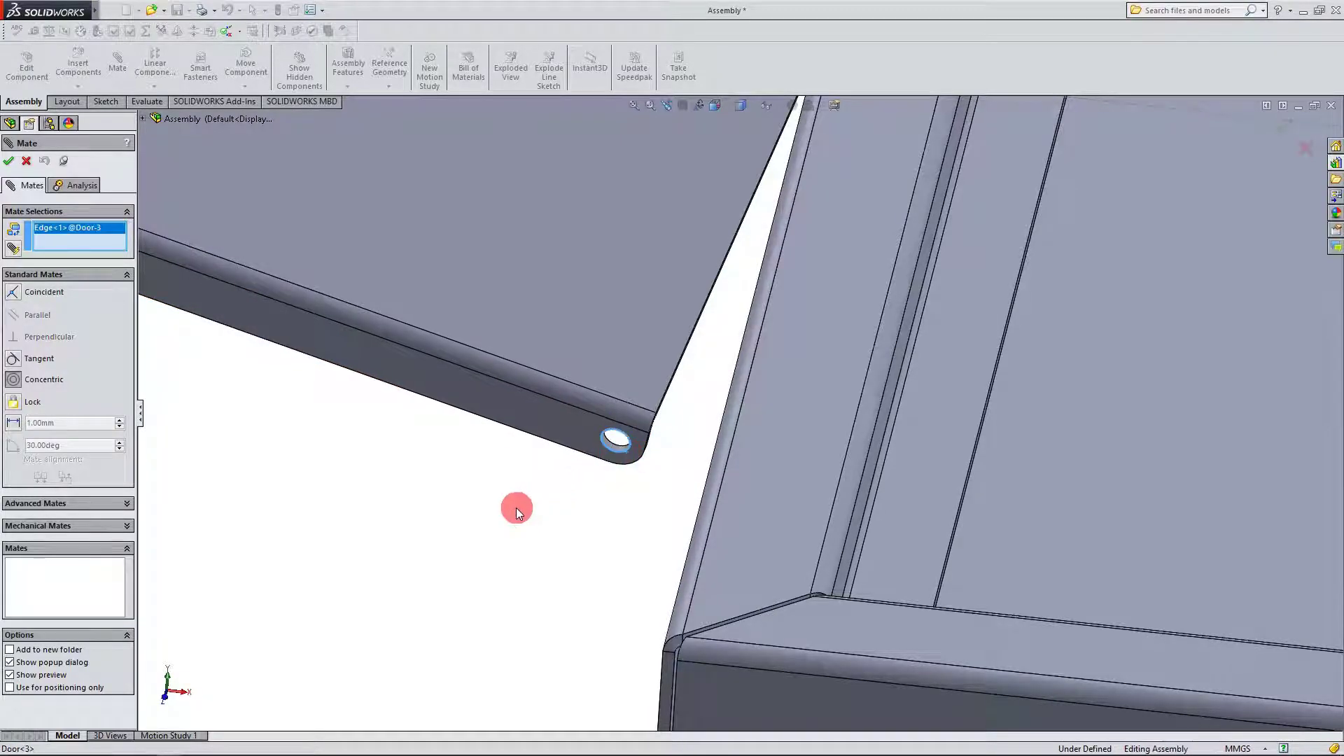
pyautogui.scroll(5, 515, 509)
pyautogui.scroll(2, 515, 510)
pyautogui.scroll(-4, 996, 399)
pyautogui.moveTo(993, 401); pyautogui.dragTo(807, 649, button='middle')
pyautogui.scroll(-3, 660, 471)
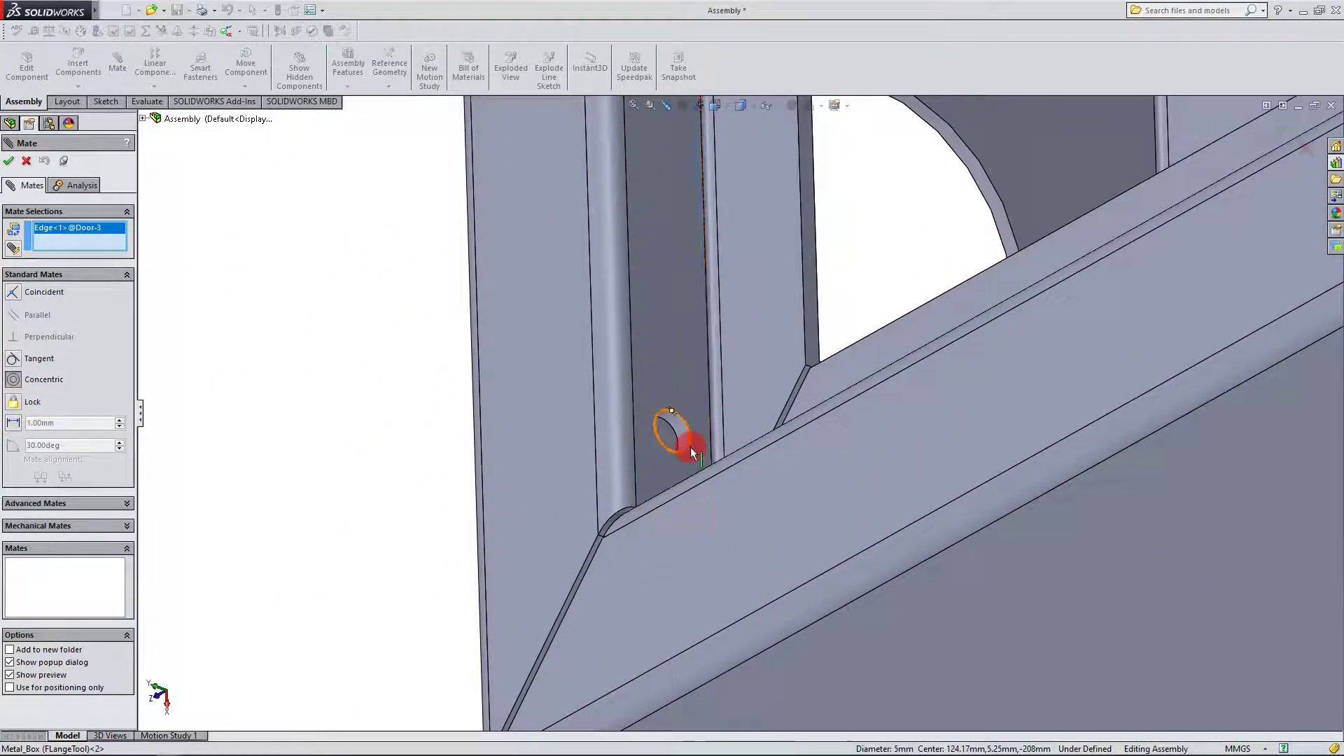
pyautogui.click(691, 451)
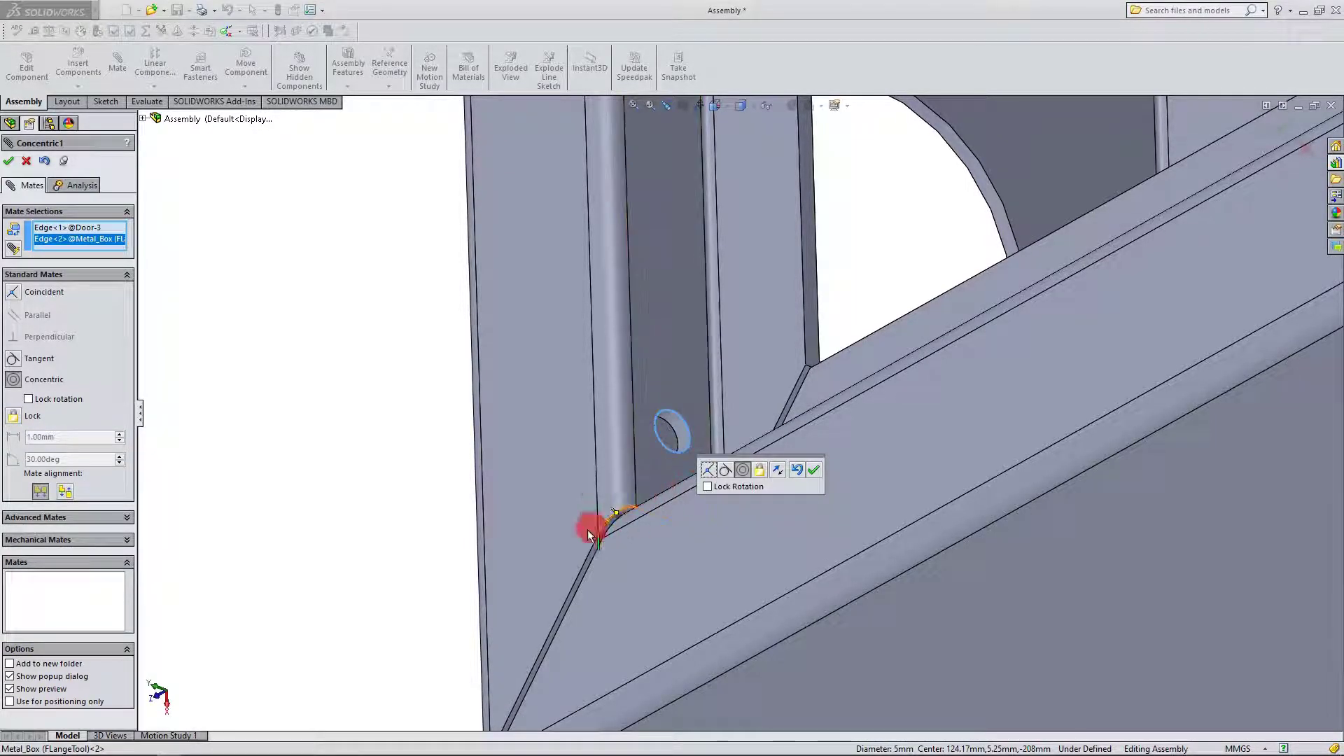
pyautogui.scroll(5, 413, 563)
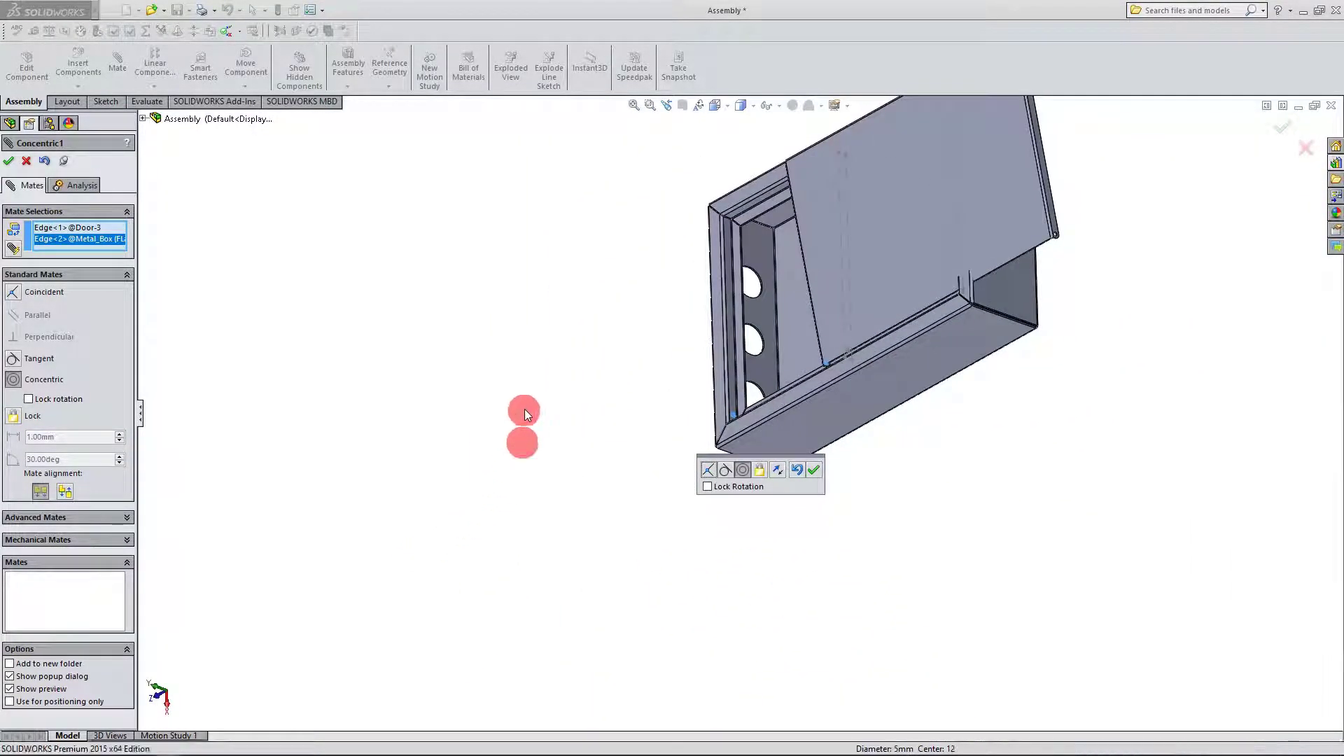
pyautogui.moveTo(524, 441); pyautogui.dragTo(684, 315, button='middle')
pyautogui.scroll(-5, 690, 315)
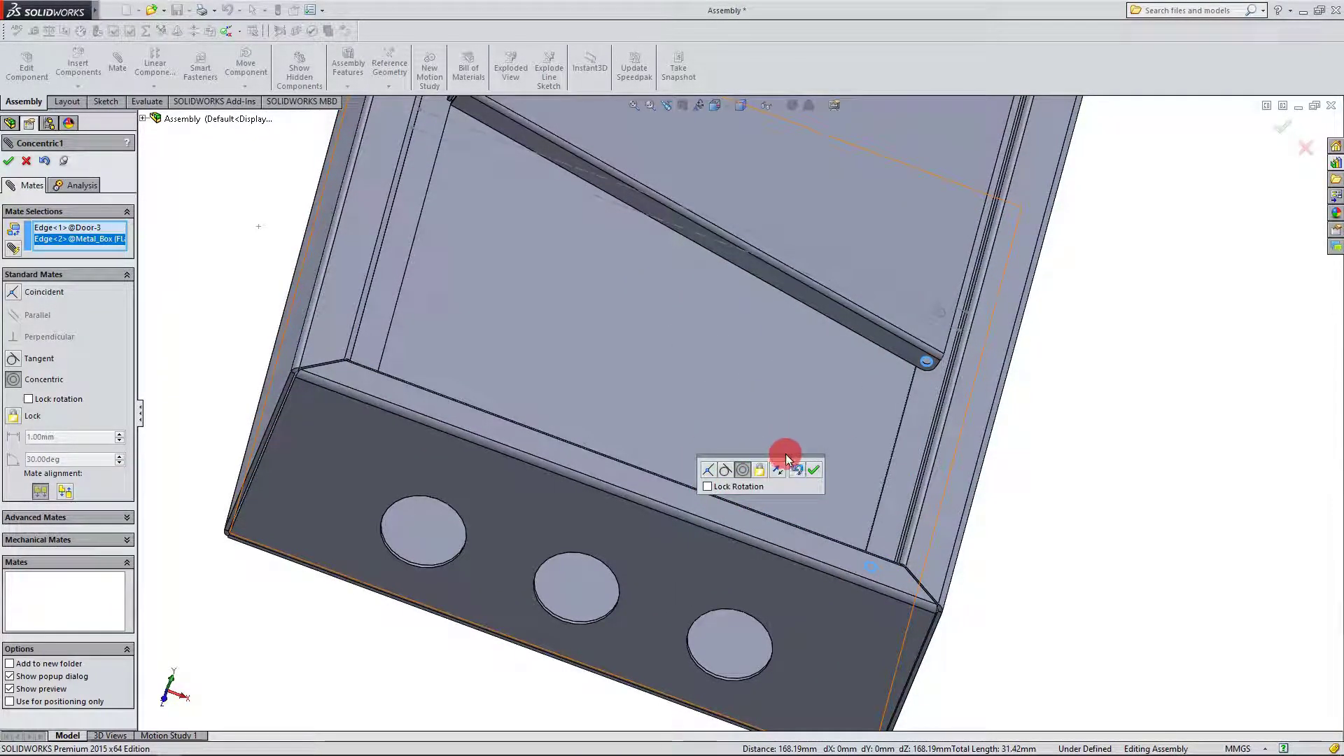
pyautogui.click(813, 470)
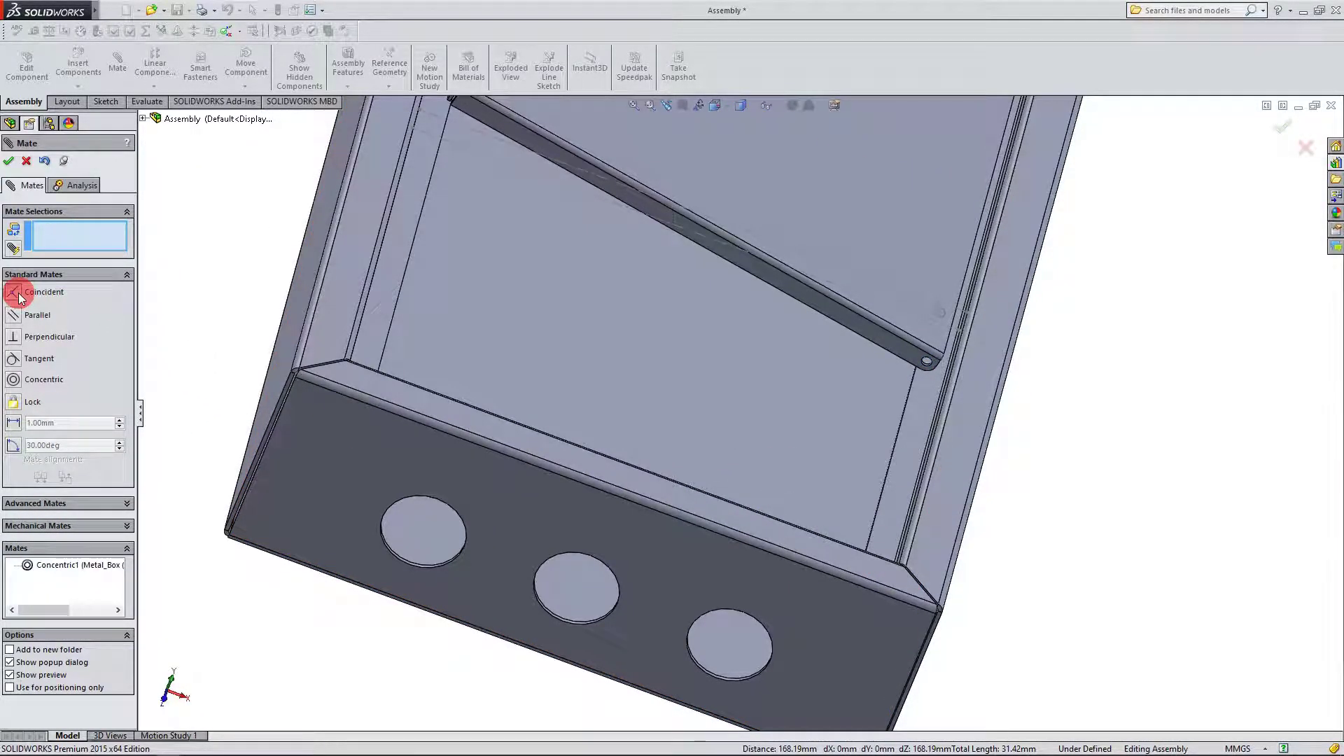
# Step: Mate the door bar's flat face coincident with the matching box face
pyautogui.click(872, 330)
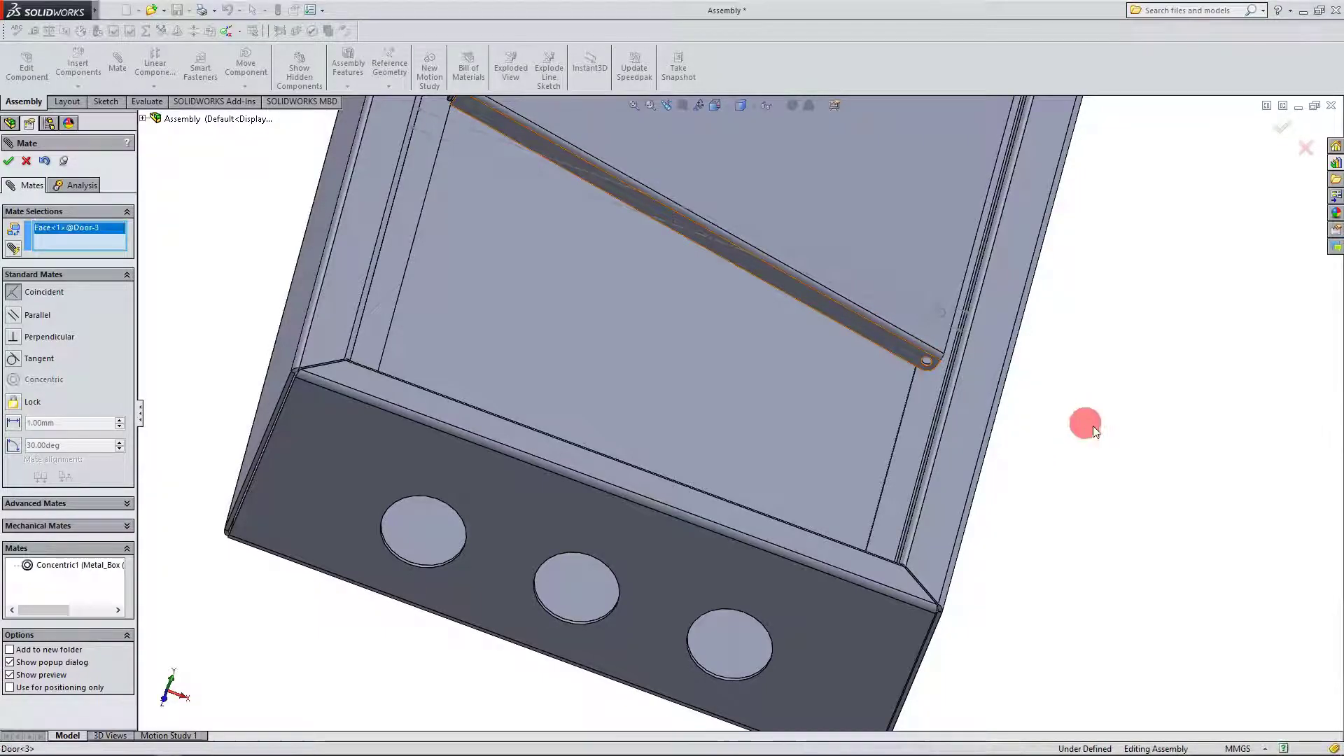
pyautogui.moveTo(1085, 423); pyautogui.dragTo(729, 456, button='middle')
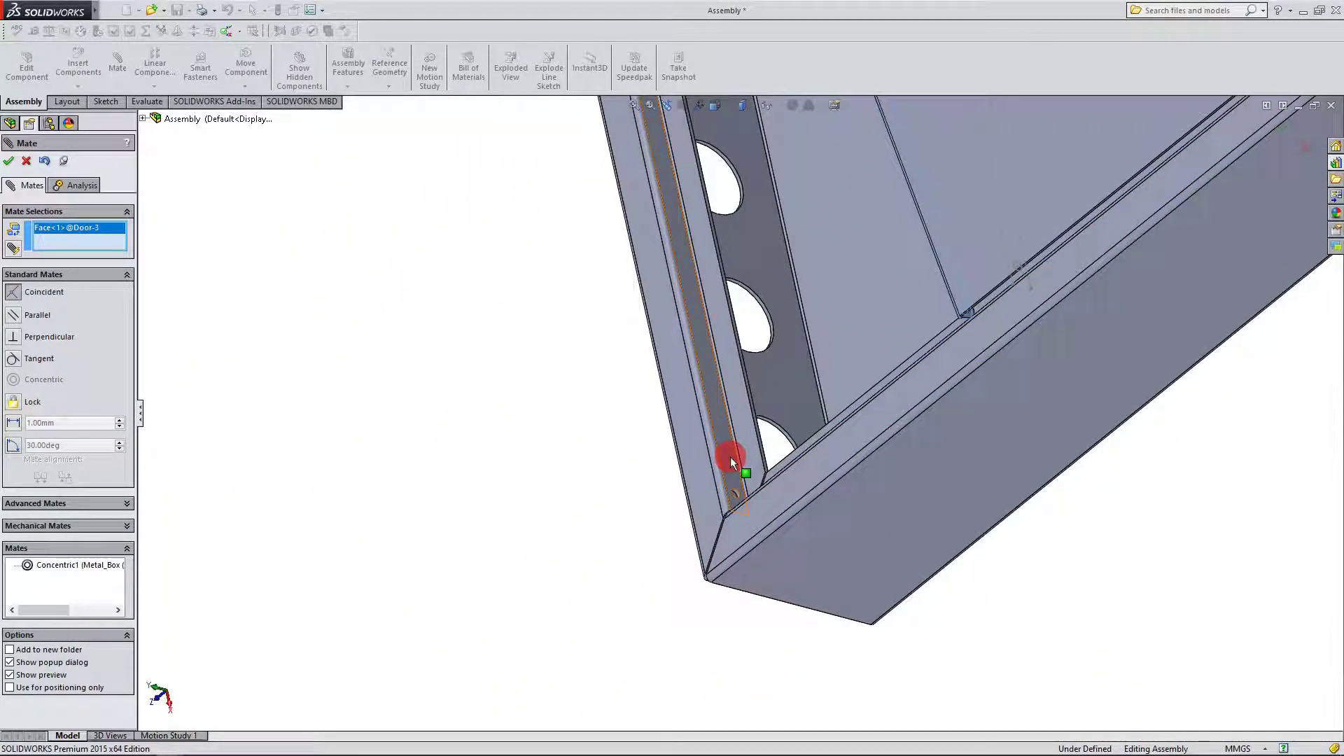
pyautogui.click(729, 457)
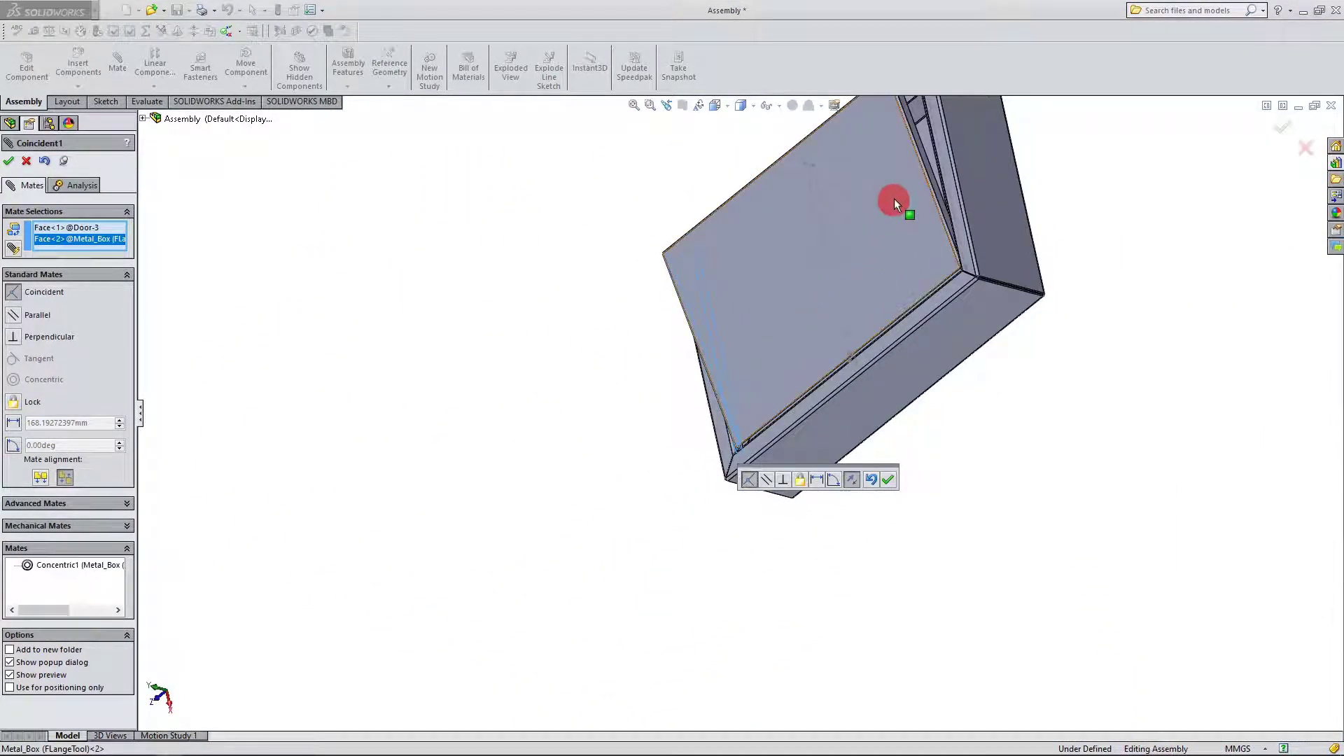
pyautogui.scroll(-3, 886, 201)
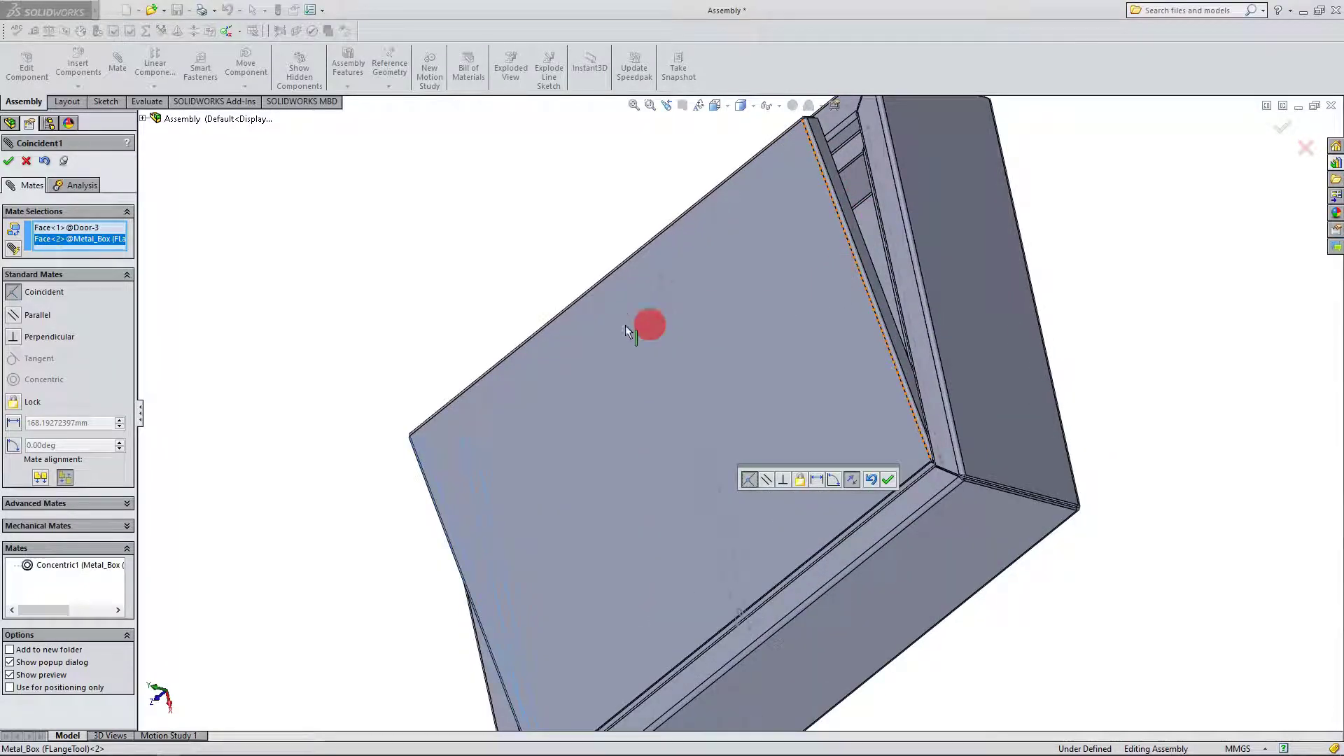
pyautogui.click(8, 166)
pyautogui.scroll(5, 609, 501)
pyautogui.moveTo(608, 501); pyautogui.dragTo(798, 390, button='middle')
pyautogui.scroll(-3, 797, 390)
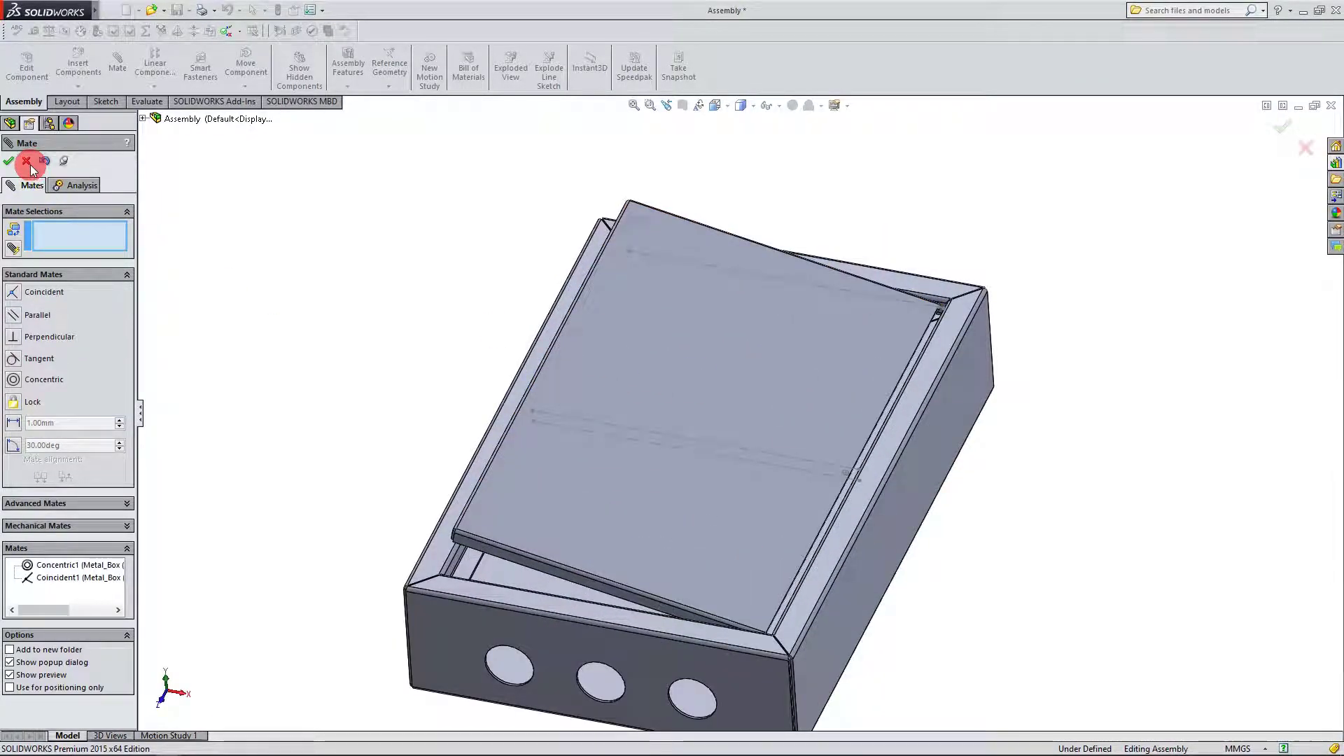
# Step: Close the Mate tool and drop the Rod part into the assembly beside the door
pyautogui.click(8, 160)
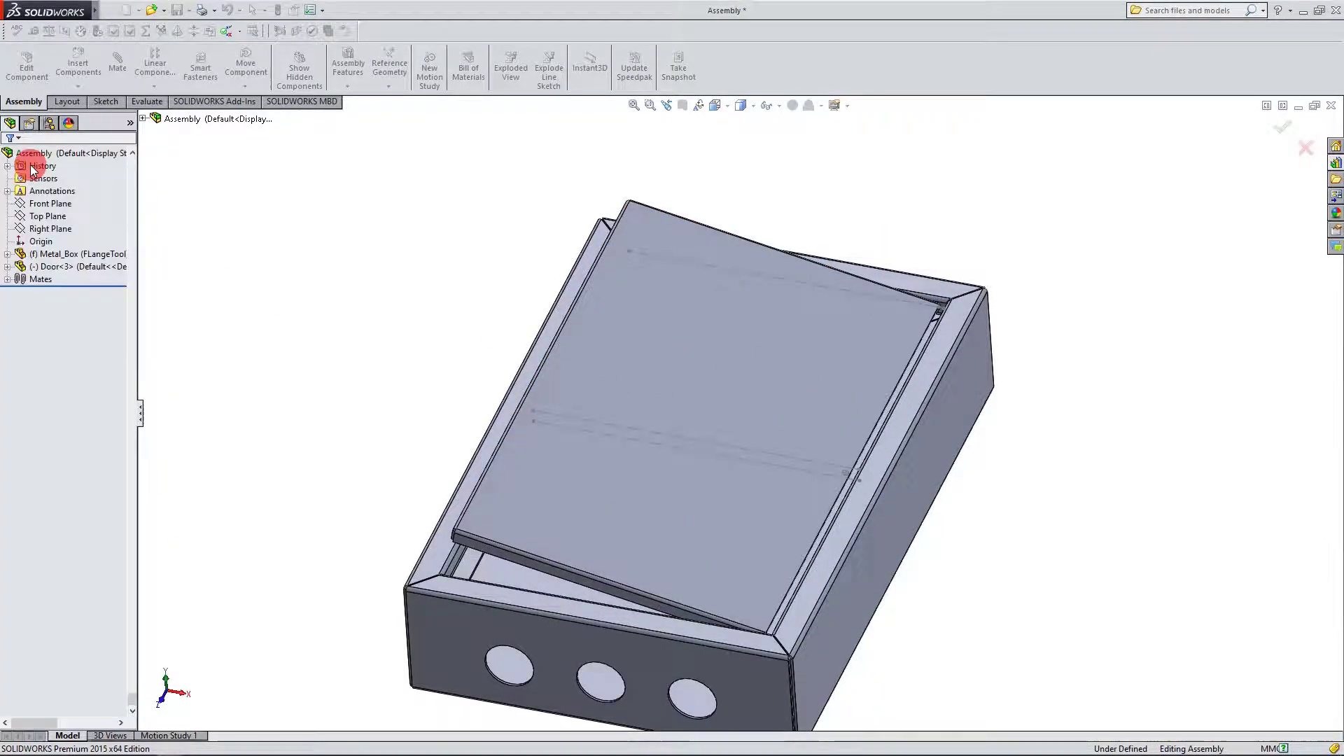
pyautogui.click(70, 74)
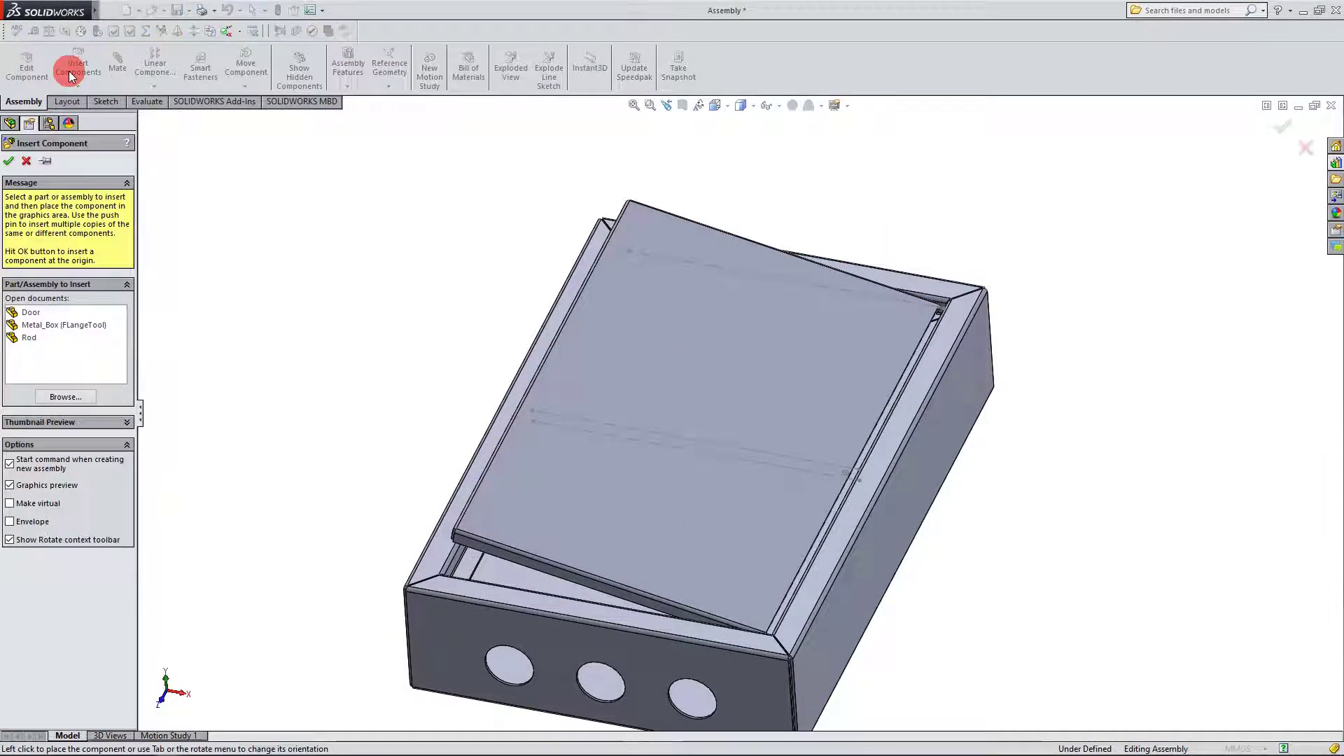
pyautogui.click(31, 337)
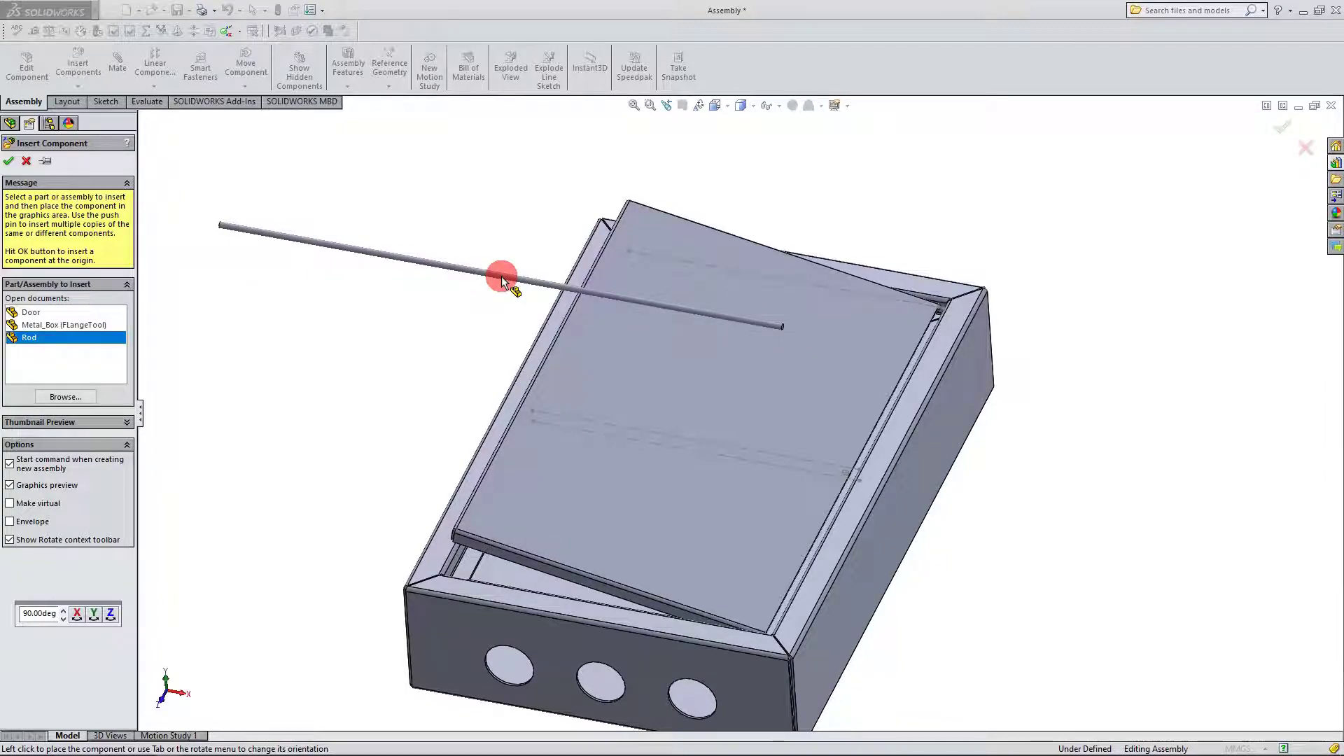
pyautogui.click(501, 276)
pyautogui.press('z')
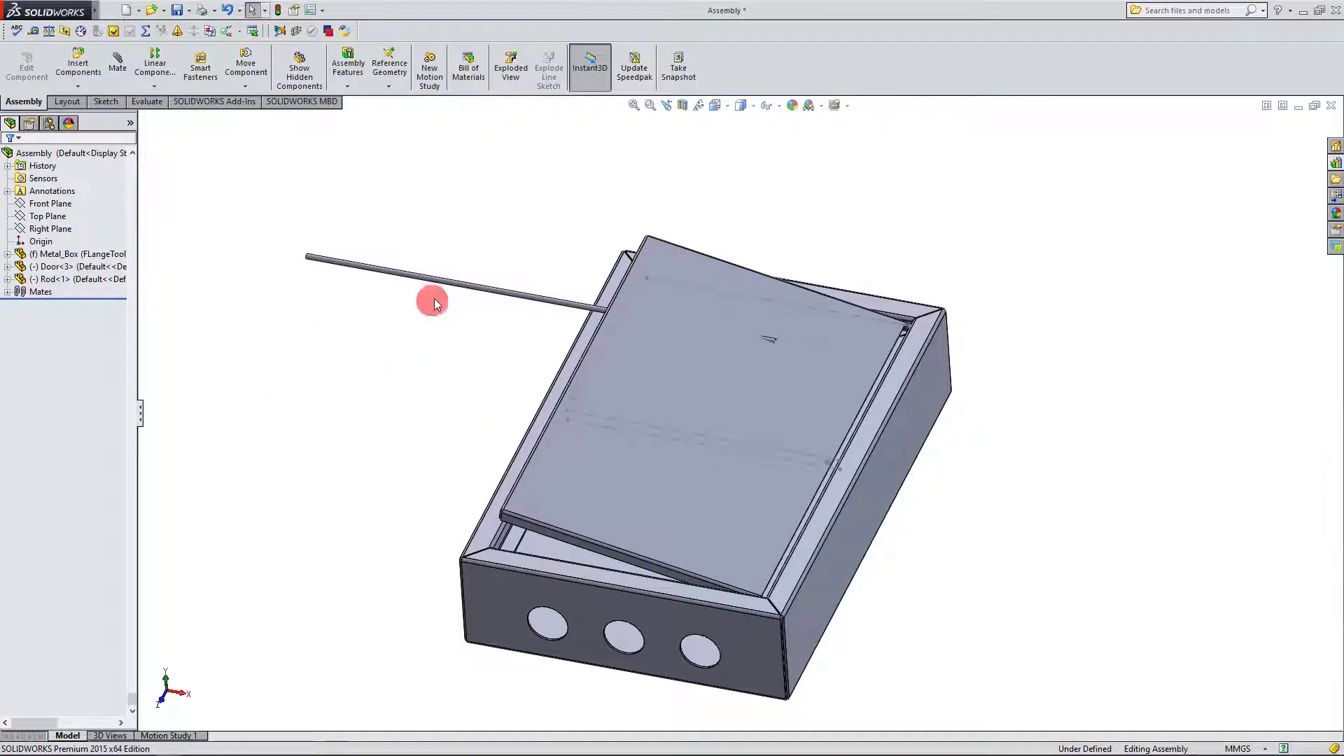
pyautogui.scroll(-3, 434, 303)
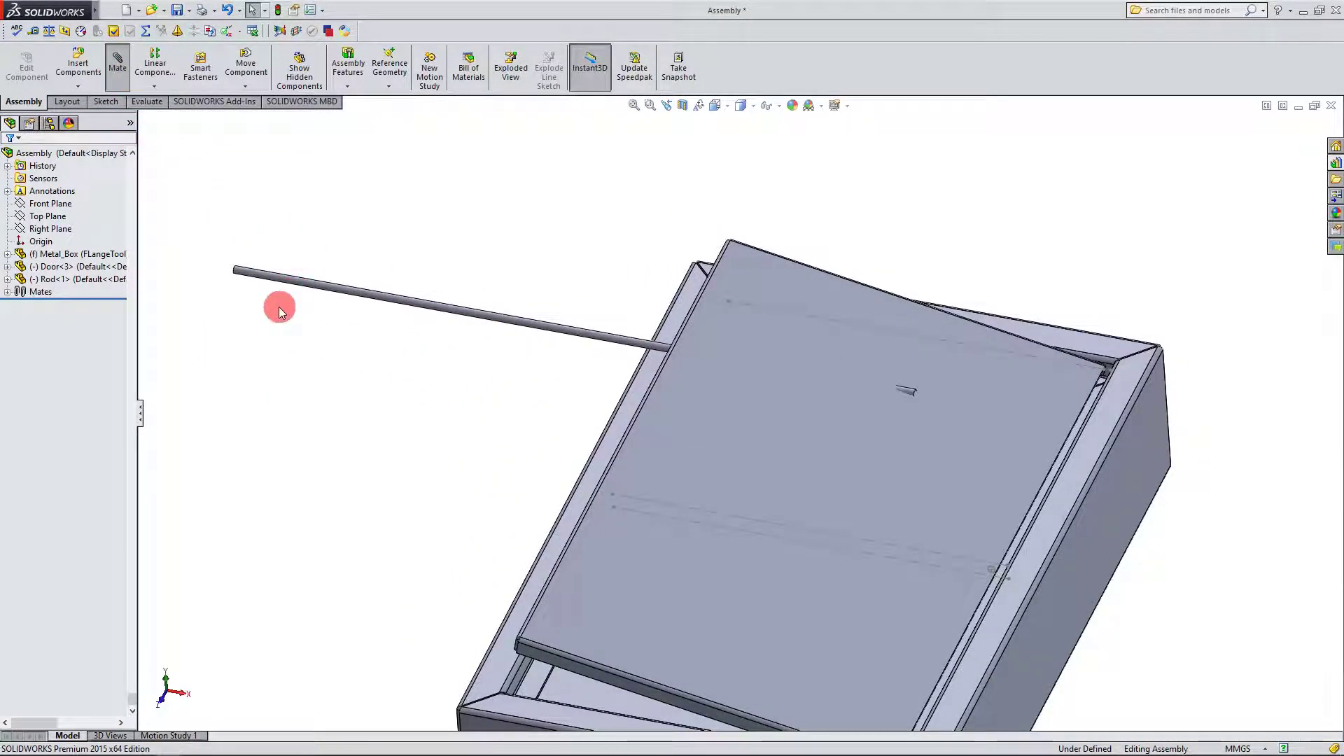
# Step: Mate the rod's end edge concentric with the Metal_Box corner hinge hole edge
pyautogui.scroll(-5, 255, 267)
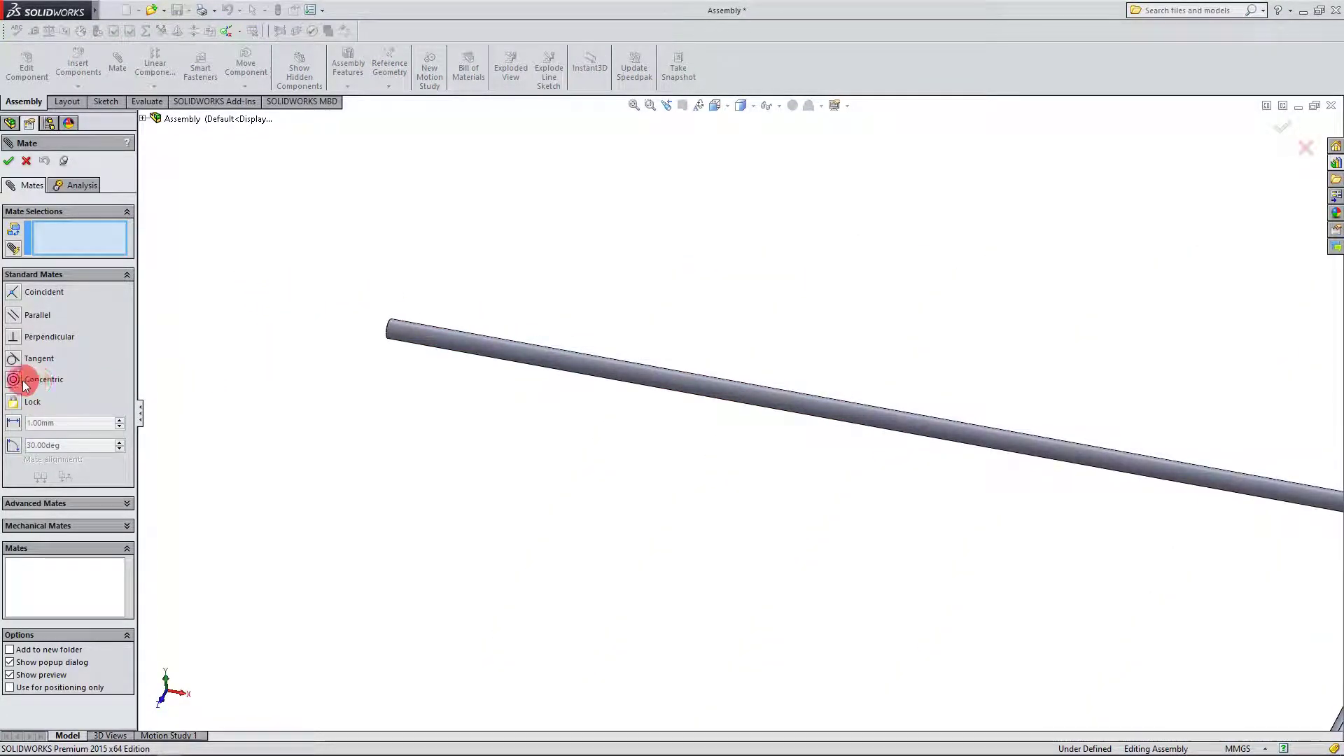
pyautogui.click(23, 382)
pyautogui.click(386, 334)
pyautogui.scroll(5, 414, 441)
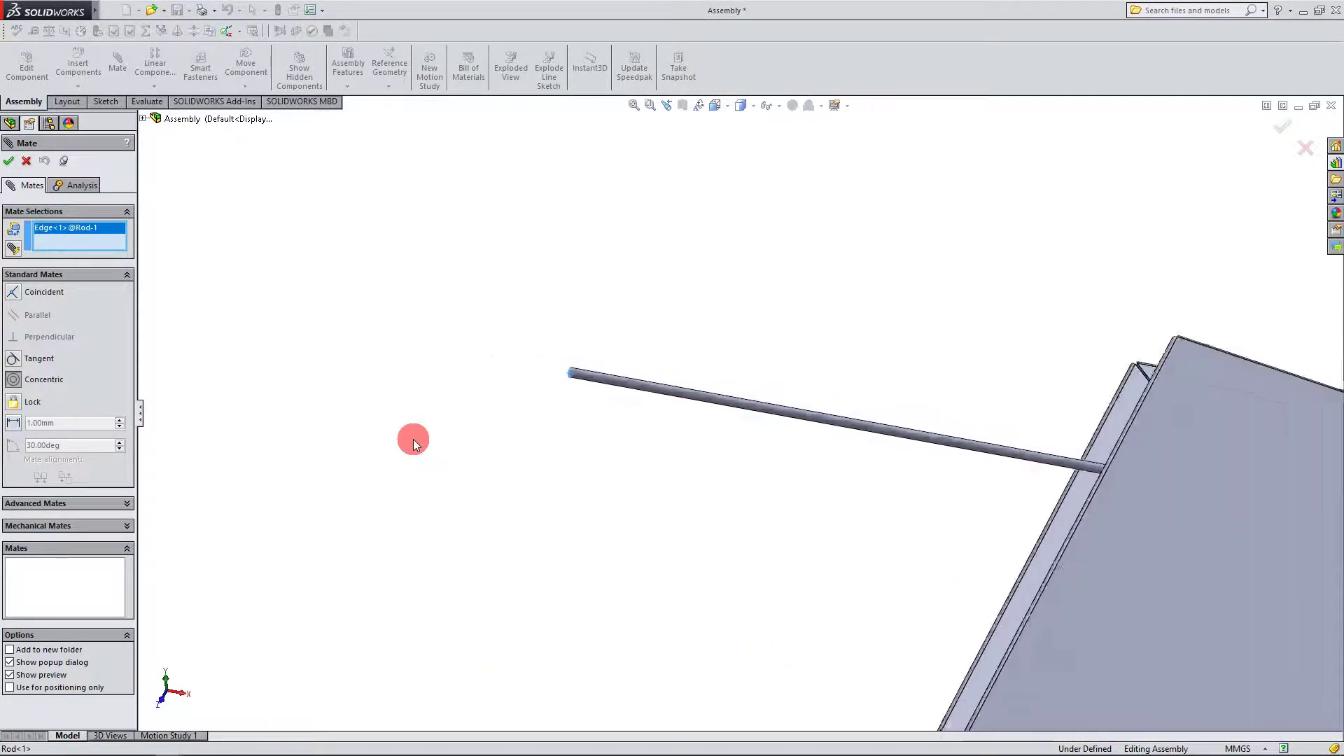
pyautogui.scroll(-8, 1015, 440)
pyautogui.scroll(-4, 793, 424)
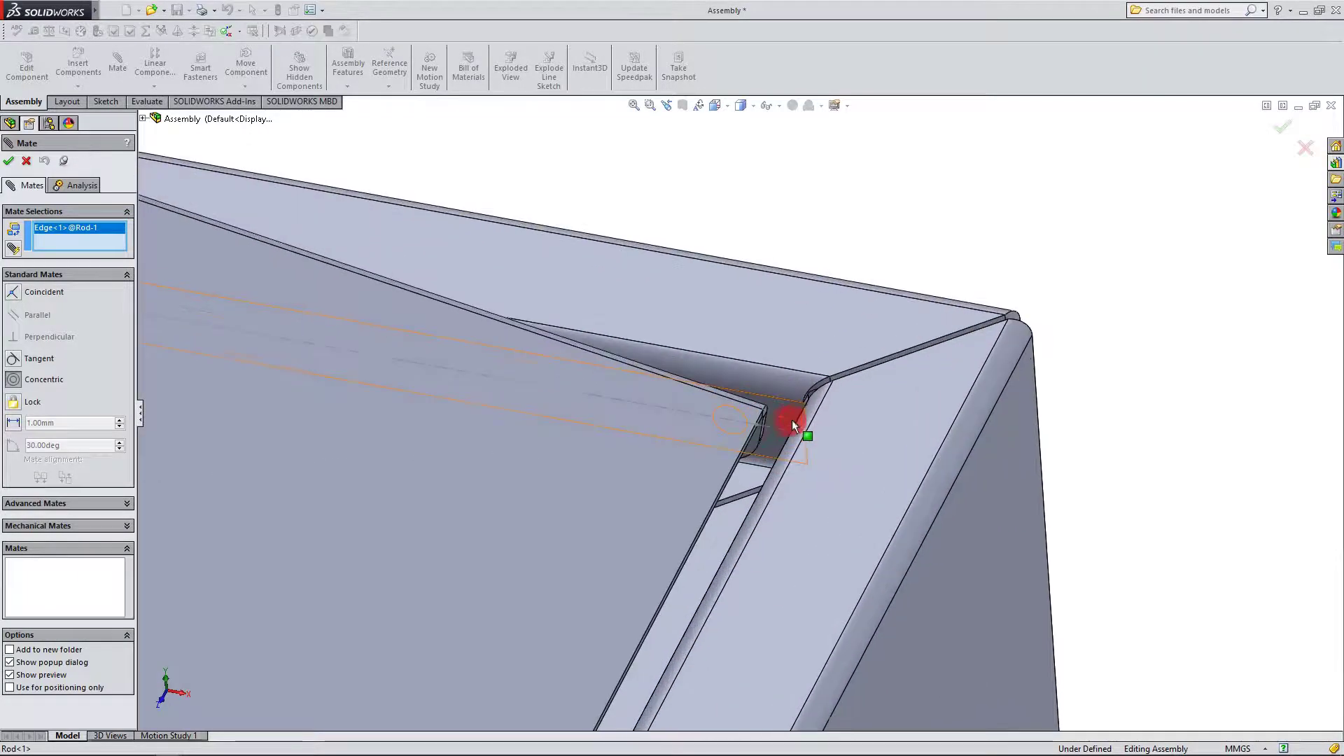
pyautogui.moveTo(797, 414); pyautogui.dragTo(774, 364, button='middle')
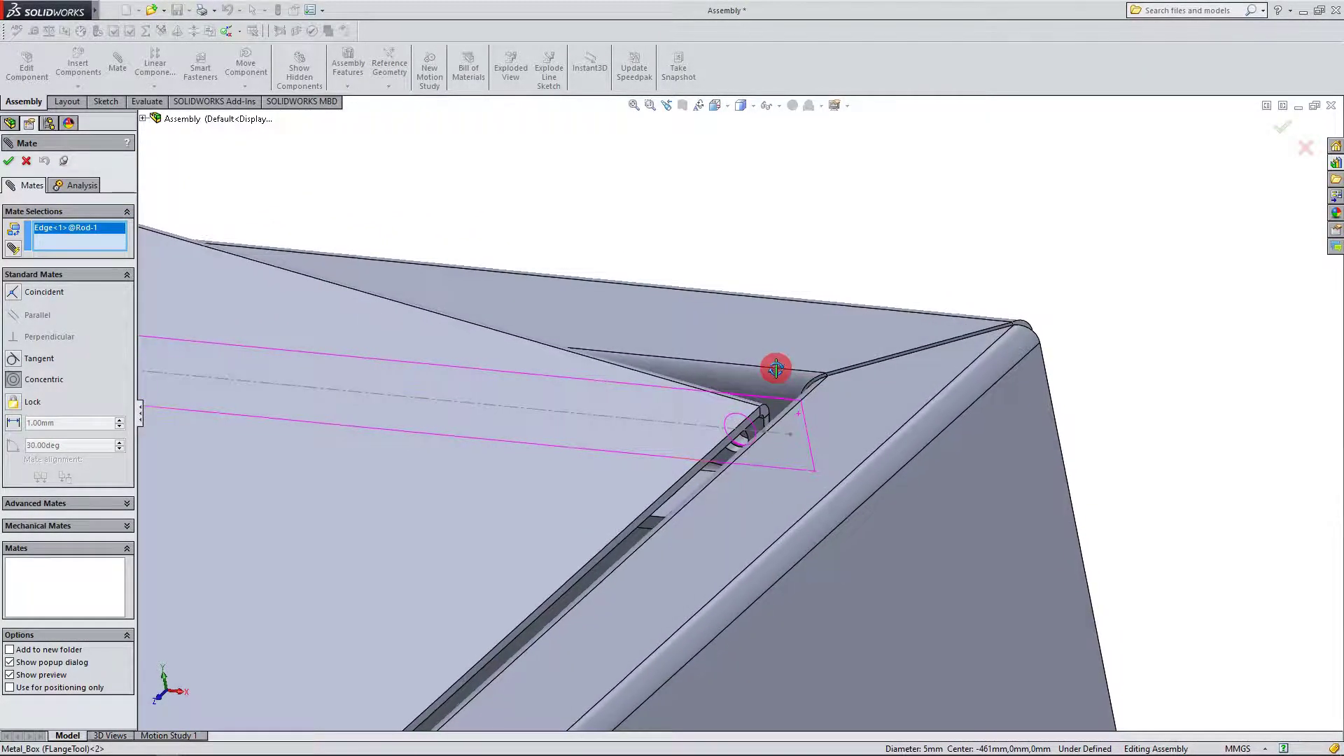
pyautogui.scroll(-4, 738, 433)
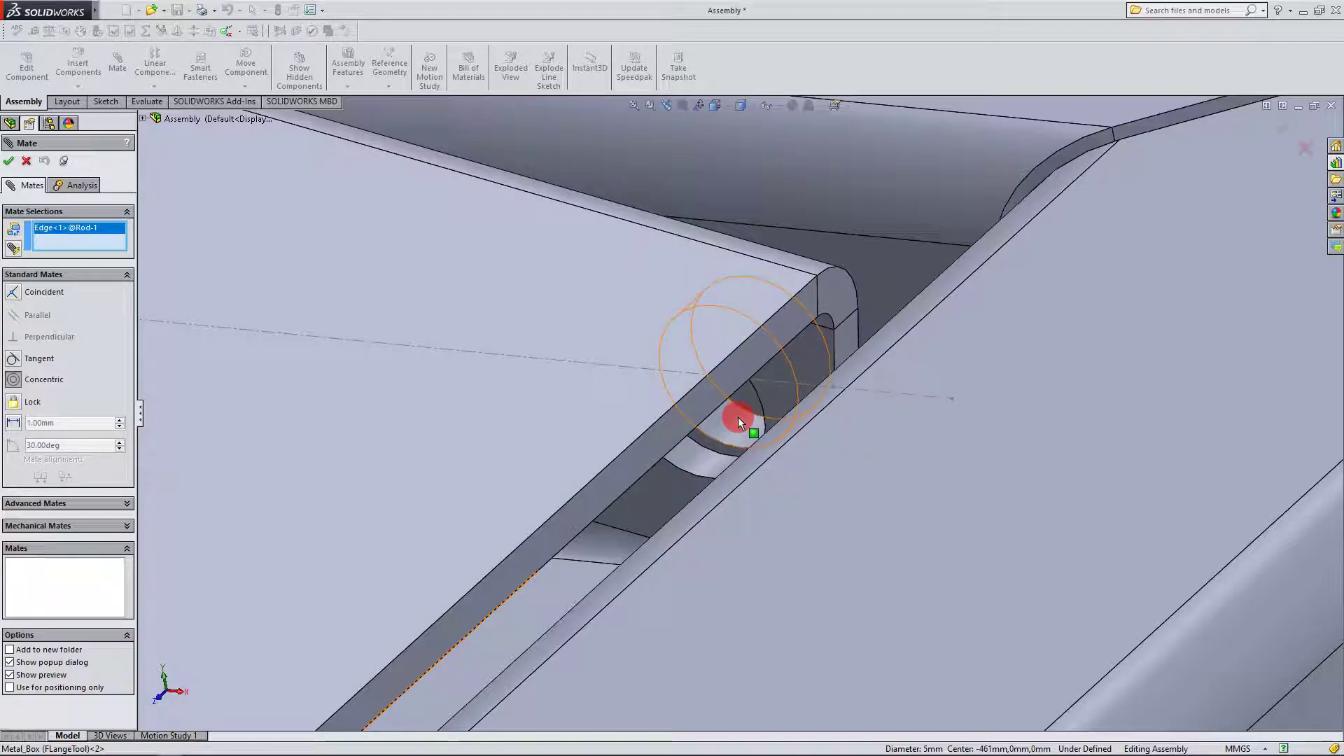
pyautogui.scroll(-2, 742, 422)
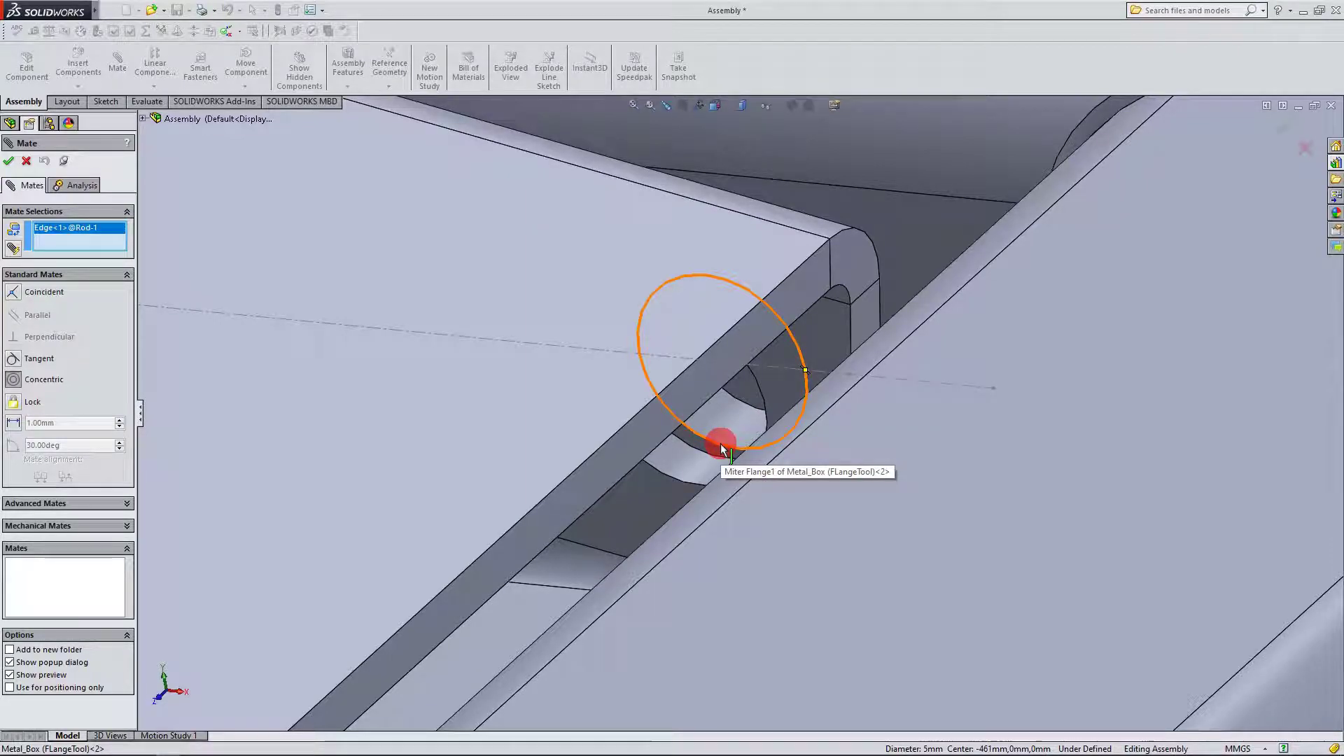
pyautogui.click(722, 448)
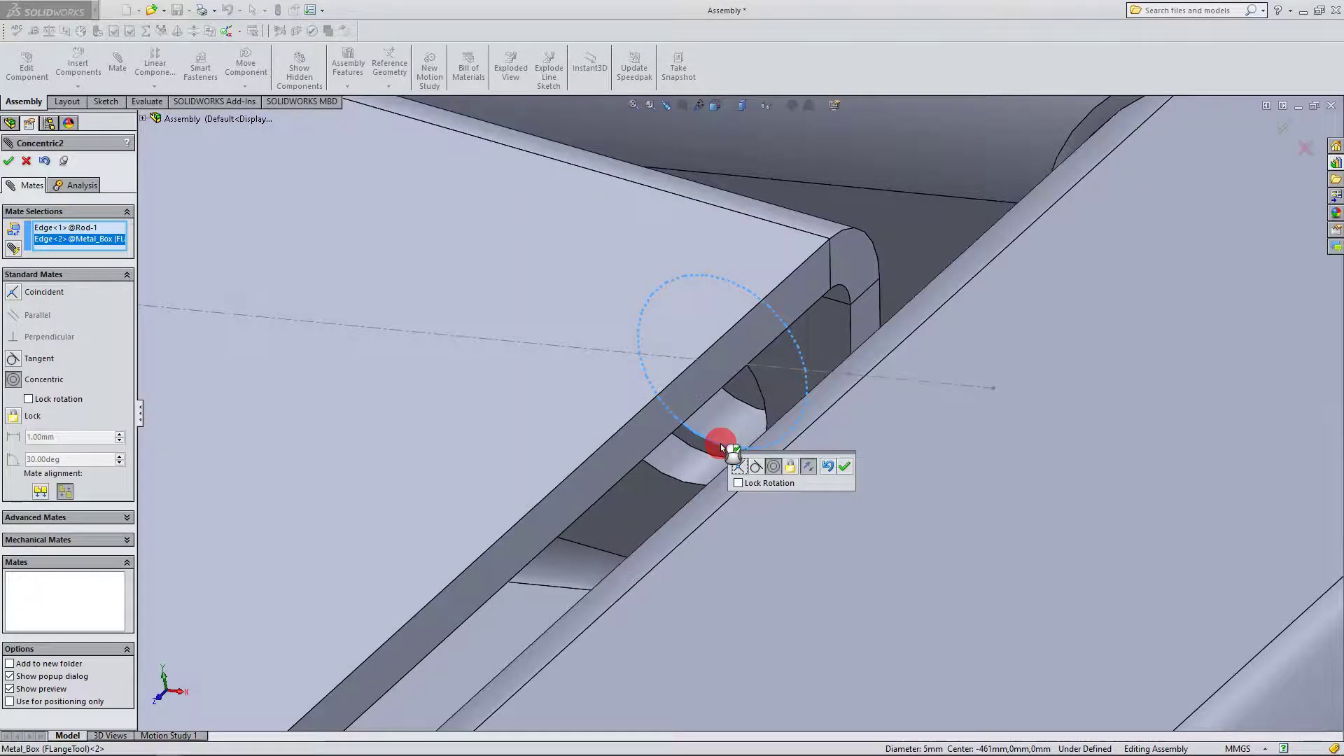
pyautogui.scroll(5, 826, 328)
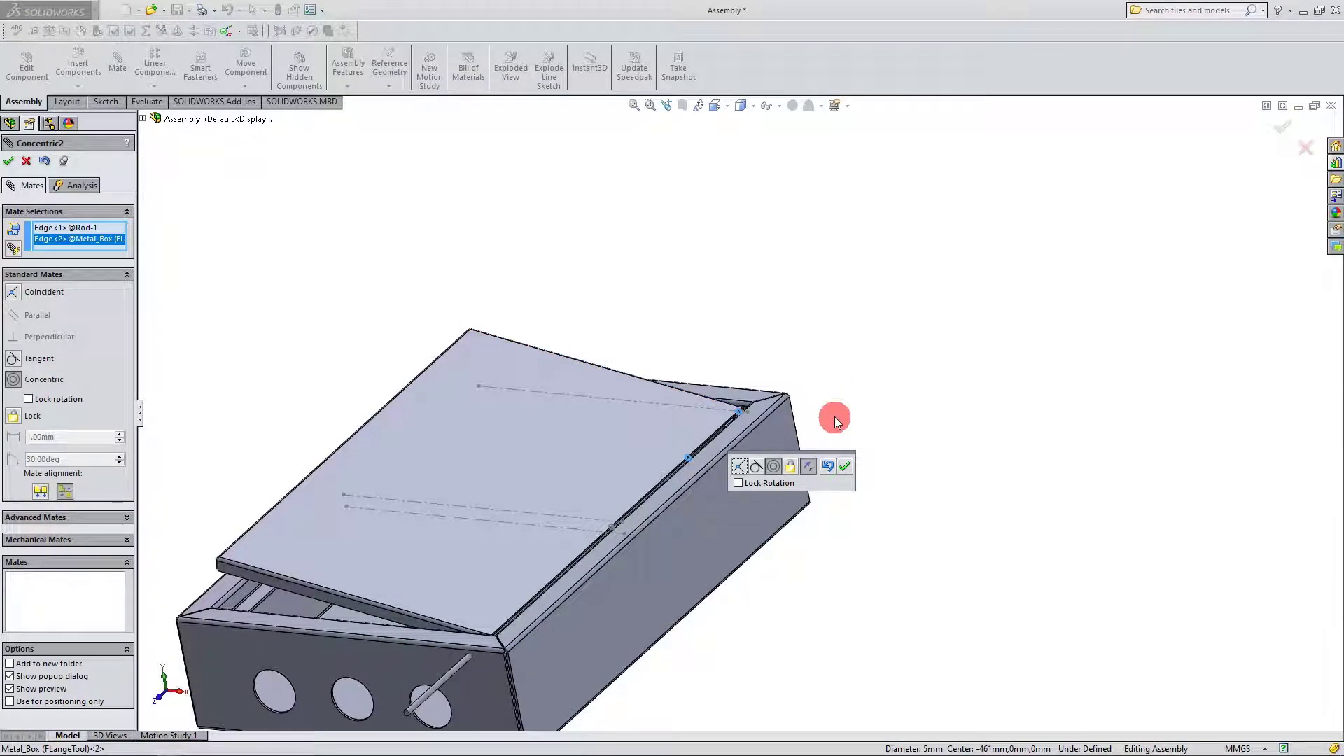
pyautogui.click(846, 467)
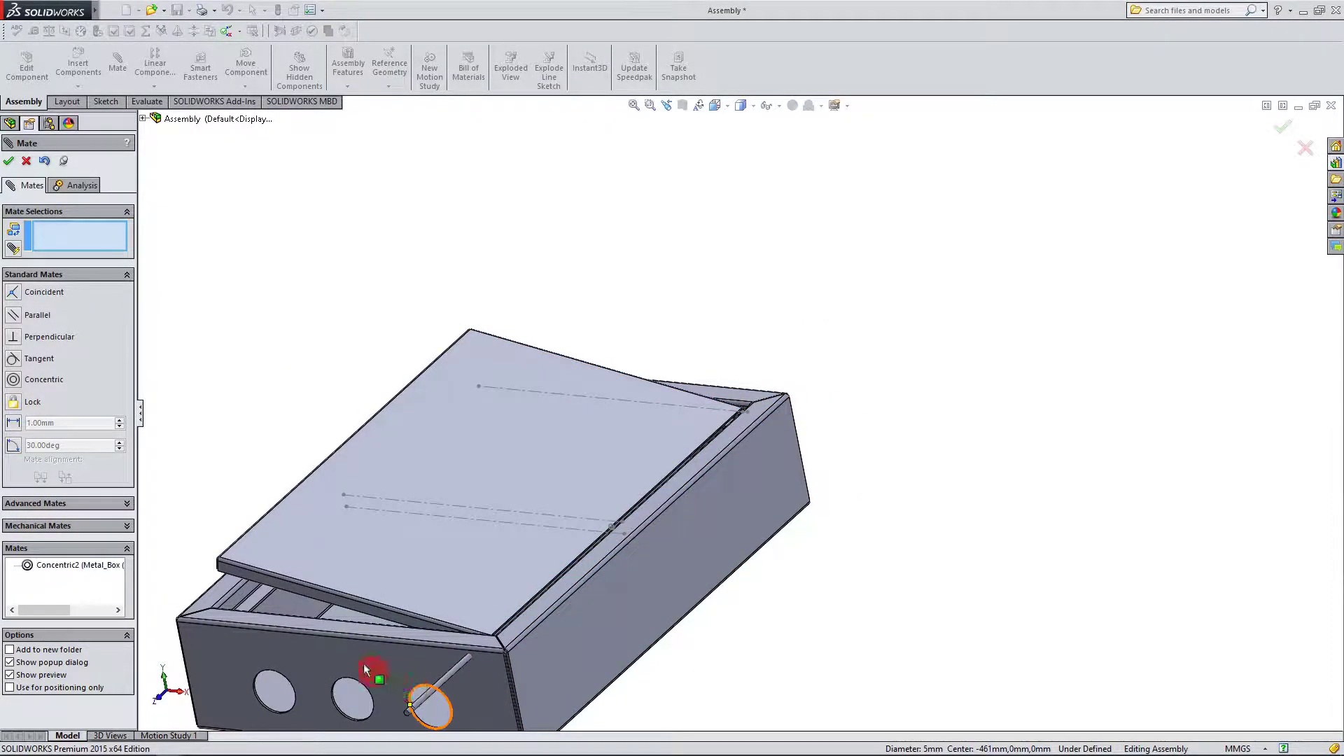
# Step: Finish the previous mates and slide the hinge rod back and forth along its axis
pyautogui.click(31, 164)
pyautogui.click(443, 674)
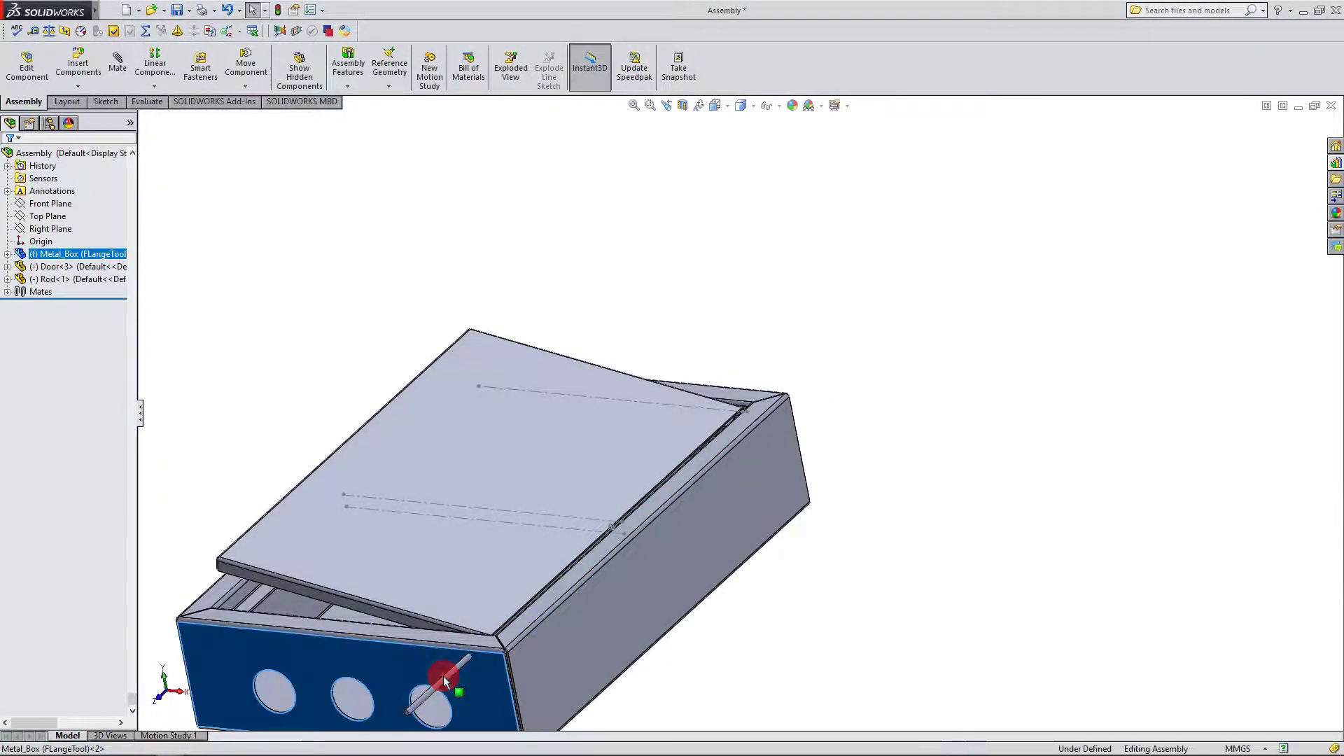
pyautogui.moveTo(443, 679); pyautogui.dragTo(523, 613)
pyautogui.moveTo(671, 476); pyautogui.dragTo(458, 663)
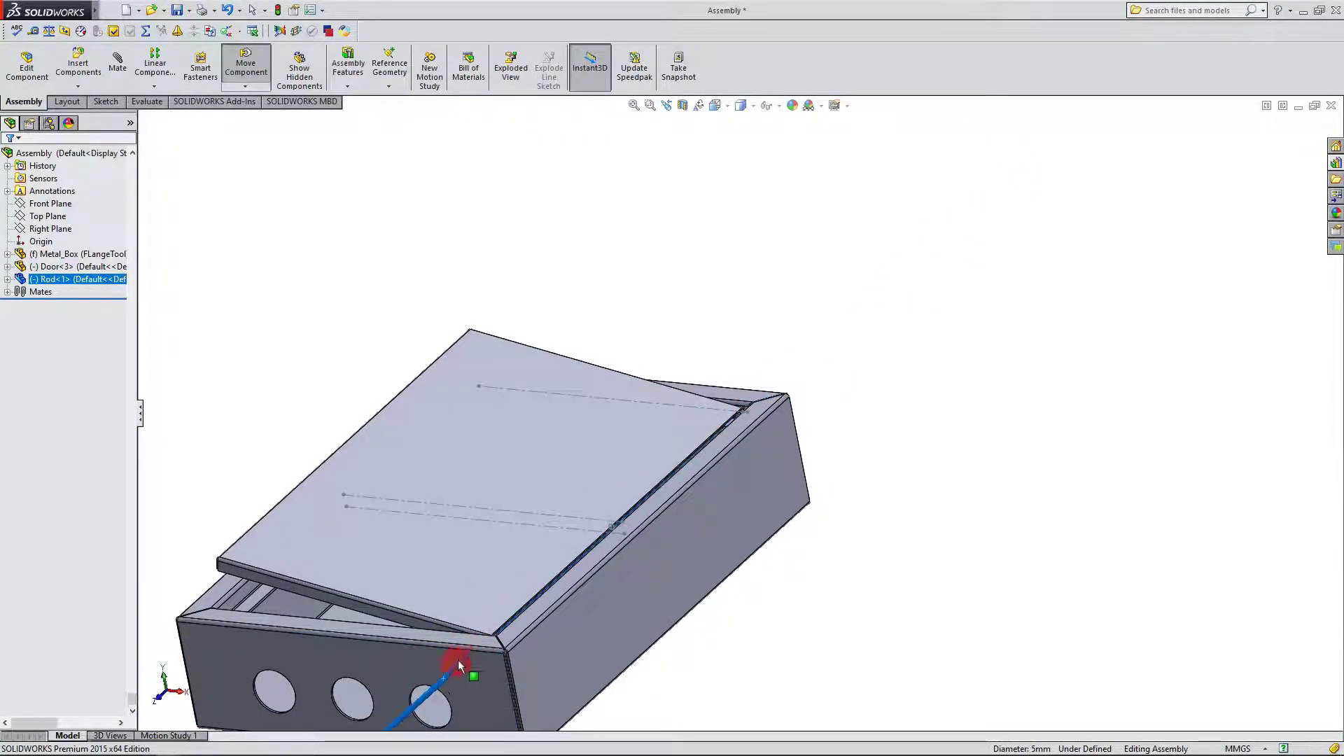
pyautogui.moveTo(603, 543); pyautogui.dragTo(539, 608)
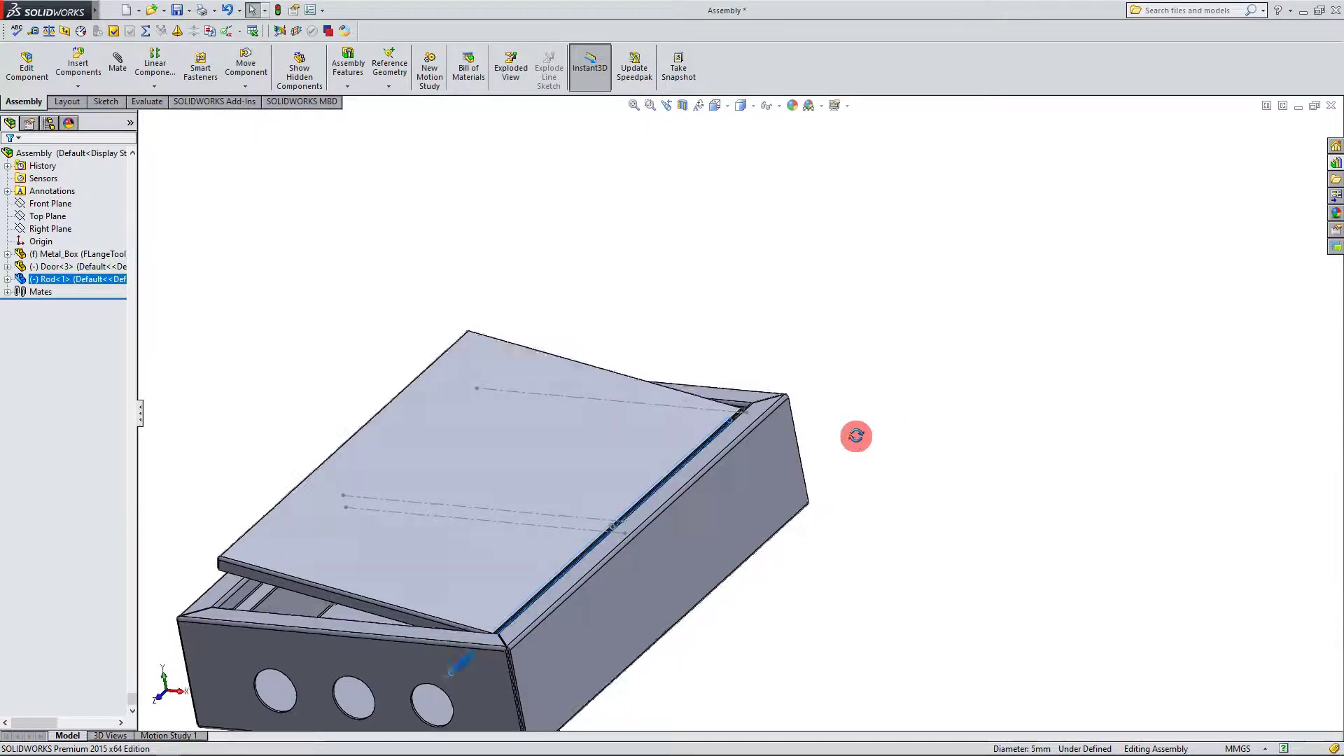
pyautogui.moveTo(855, 434); pyautogui.dragTo(1014, 510, button='middle')
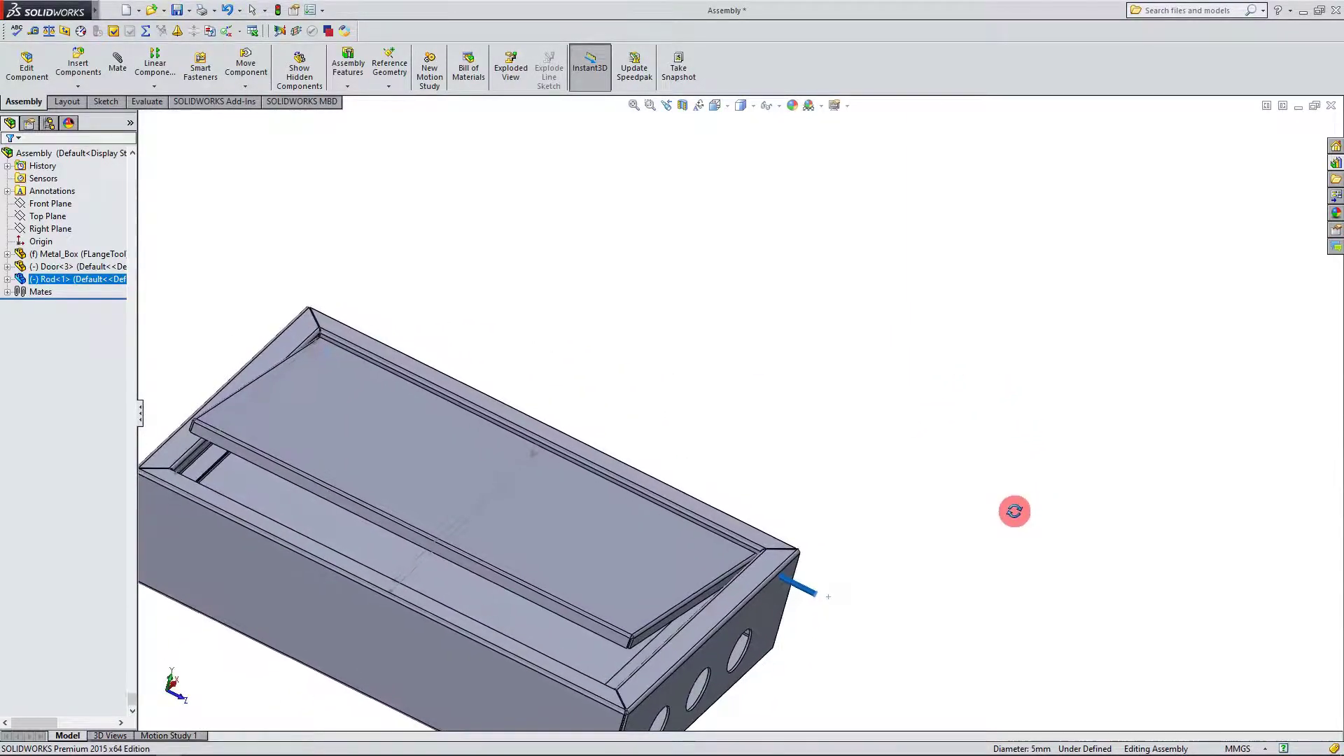
pyautogui.click(860, 607)
# Step: Add a Coincident mate between the rod's end face and the box's inner Miter Flange face
pyautogui.scroll(-10, 817, 599)
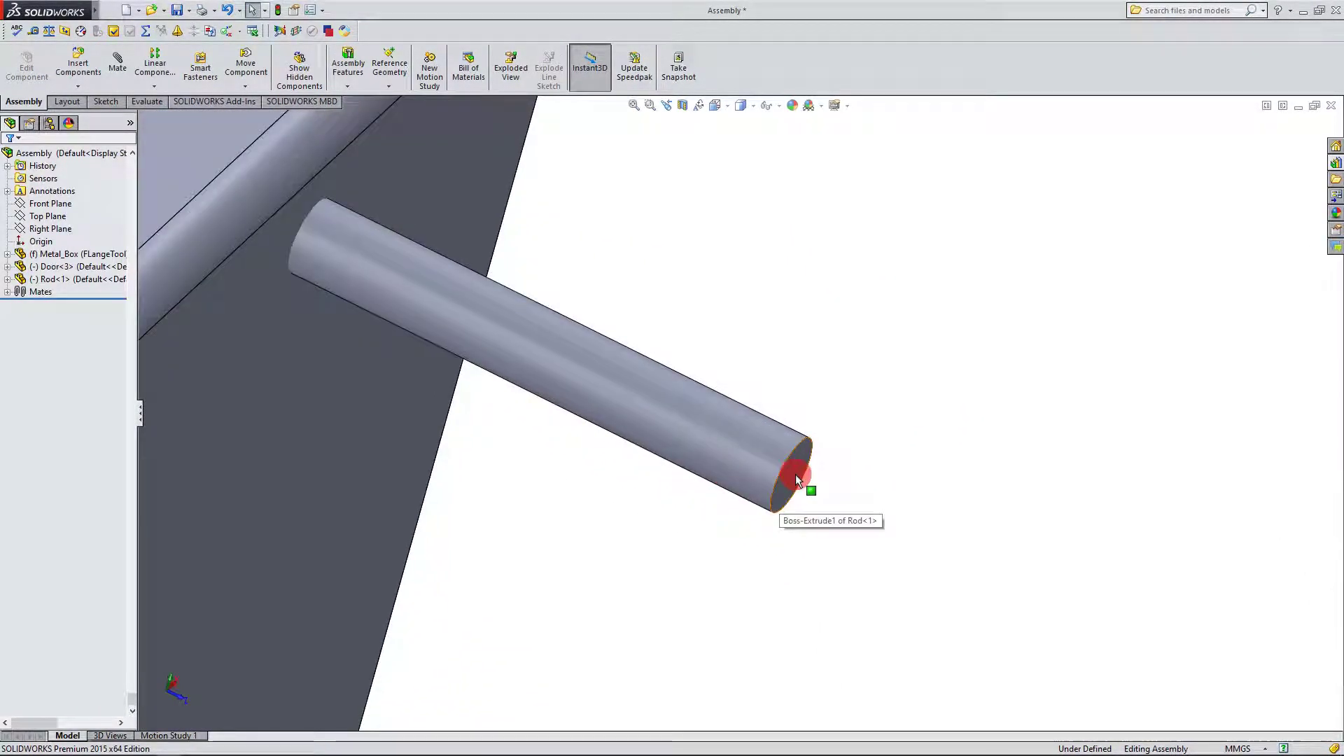
pyautogui.click(791, 488)
pyautogui.scroll(7, 880, 527)
pyautogui.moveTo(866, 522); pyautogui.dragTo(953, 517, button='middle')
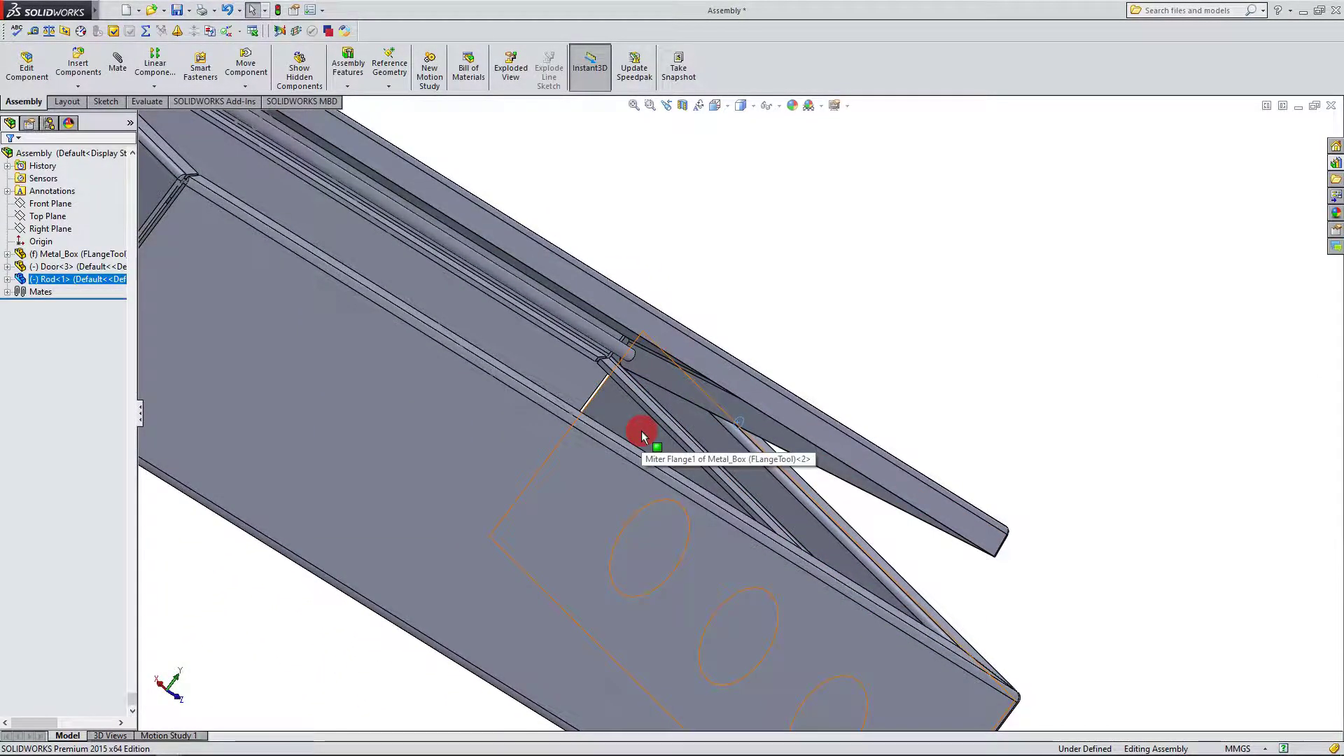
pyautogui.keyDown('ctrl'); pyautogui.click(642, 436); pyautogui.keyUp('ctrl')
pyautogui.click(119, 67)
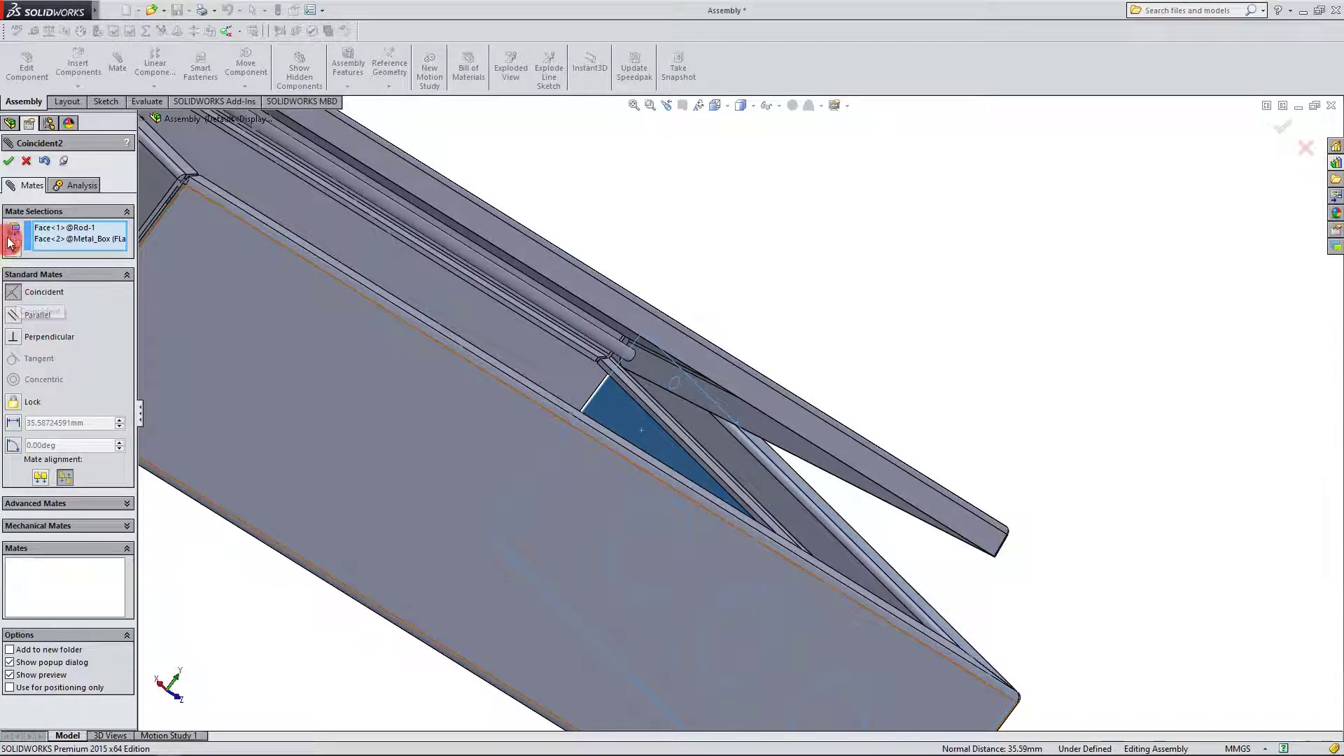
pyautogui.click(8, 161)
pyautogui.scroll(5, 560, 313)
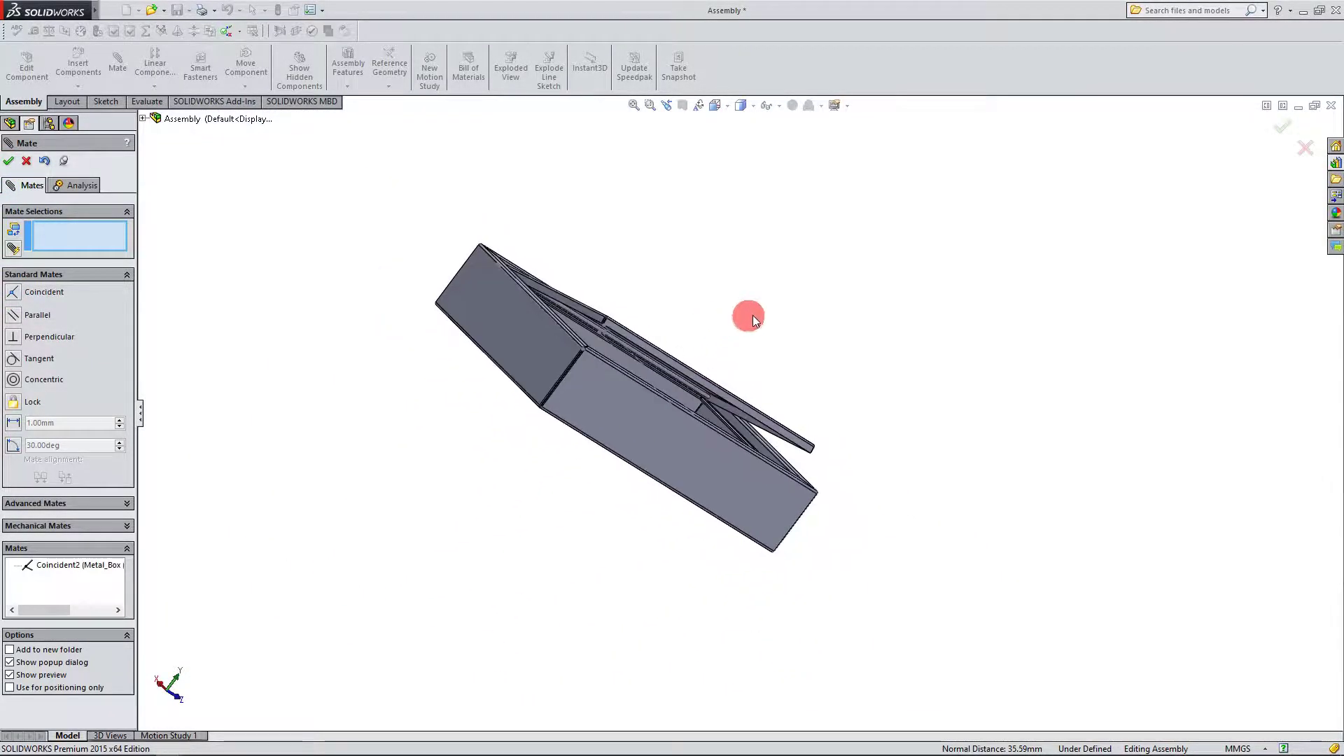
pyautogui.moveTo(753, 321); pyautogui.dragTo(545, 211, button='middle')
# Step: Close the Mate setup and swing the door open and closed about the hinge rod
pyautogui.scroll(-3, 627, 238)
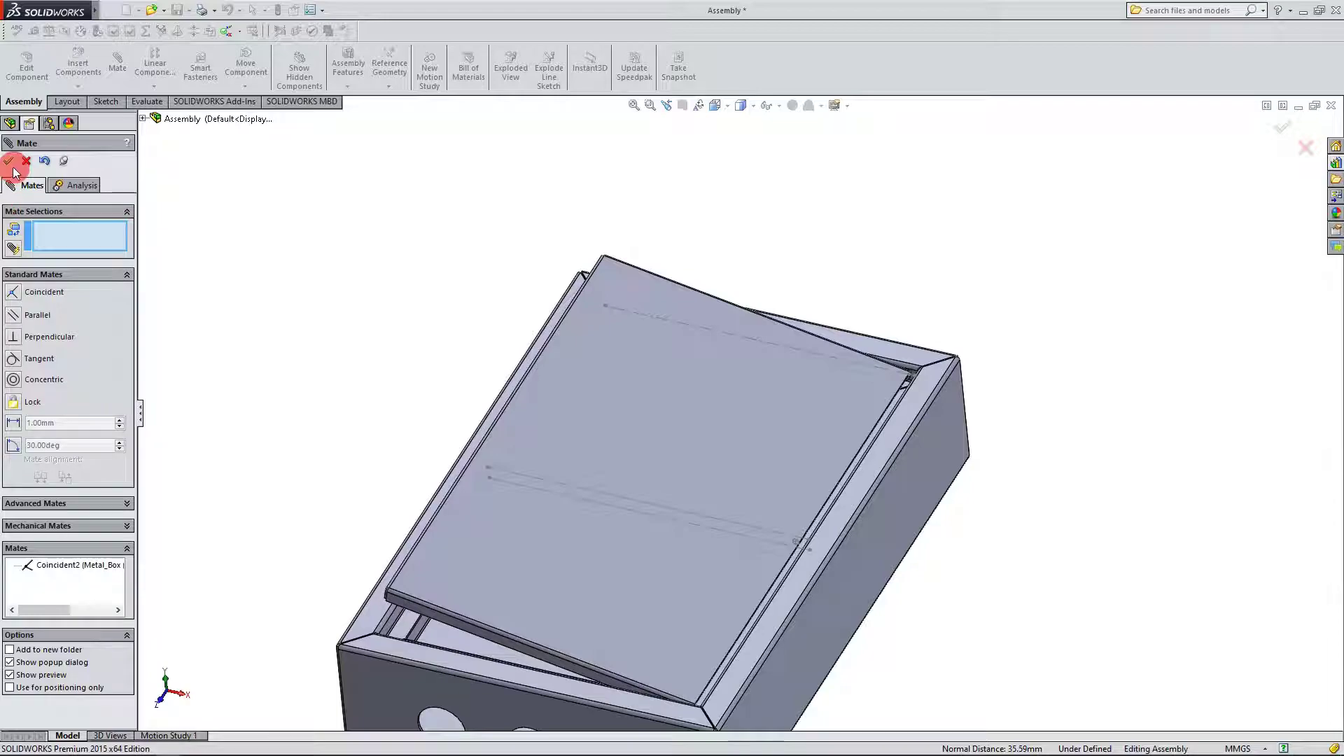
pyautogui.press('Escape')
pyautogui.scroll(2, 426, 270)
pyautogui.scroll(-1, 717, 484)
pyautogui.moveTo(716, 484); pyautogui.dragTo(736, 434, button='middle')
pyautogui.moveTo(543, 382); pyautogui.dragTo(792, 379)
pyautogui.moveTo(993, 409); pyautogui.dragTo(1053, 376, button='middle')
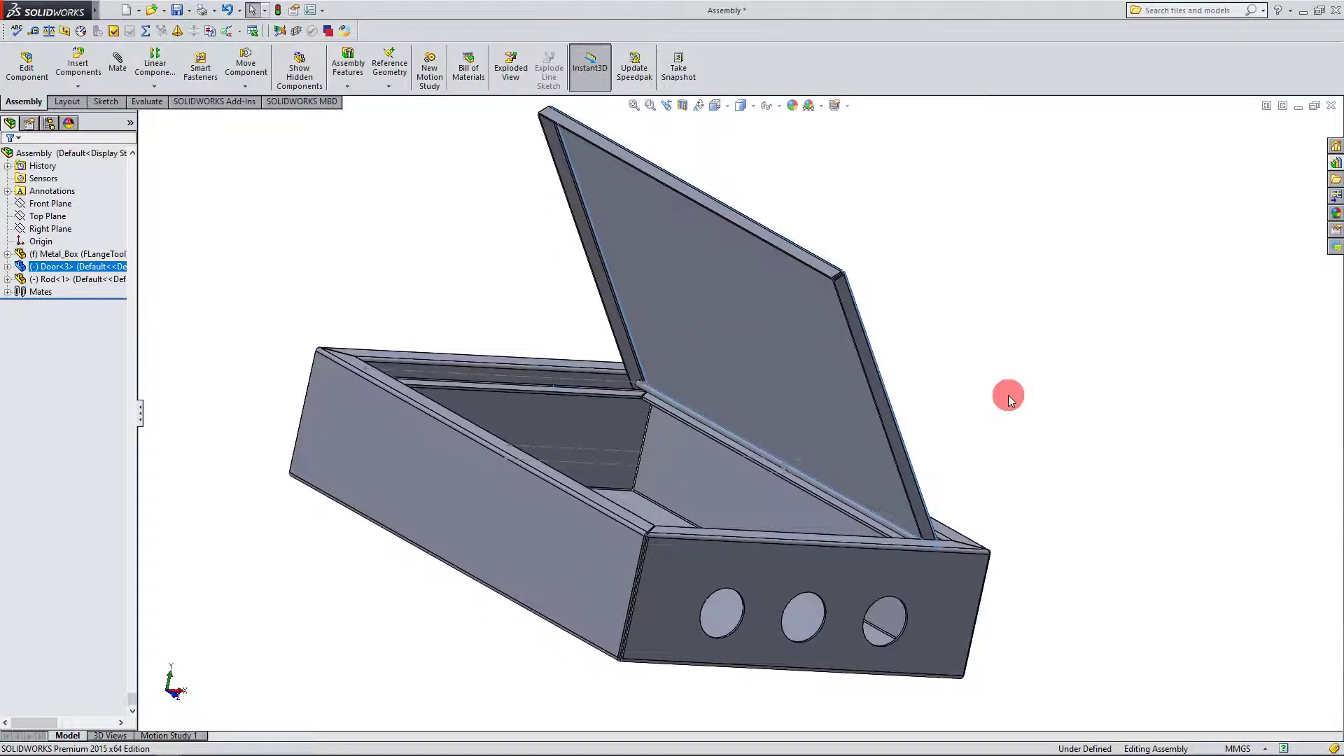
pyautogui.scroll(-1, 1007, 396)
pyautogui.moveTo(749, 393); pyautogui.dragTo(768, 300)
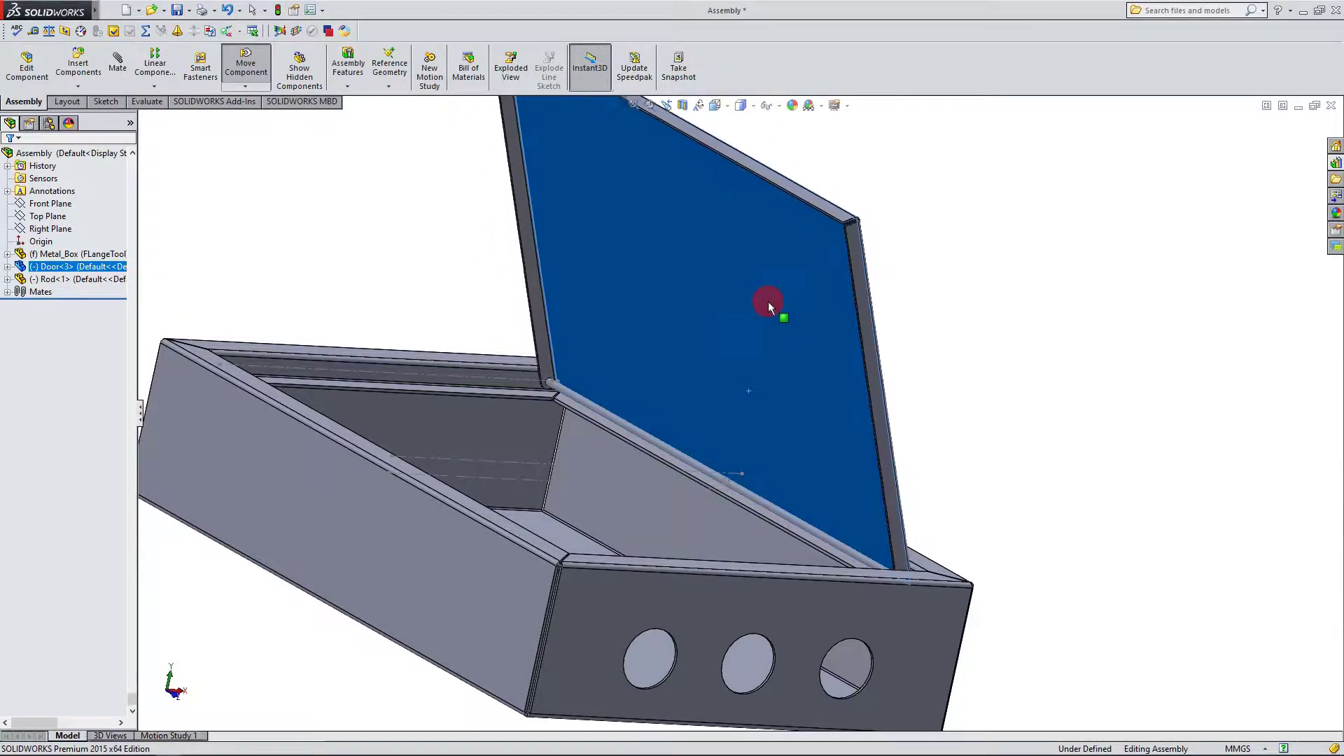
pyautogui.moveTo(768, 300); pyautogui.dragTo(928, 364, button='middle')
# Step: Turn the assembly to the Front view
pyautogui.scroll(-2, 1030, 591)
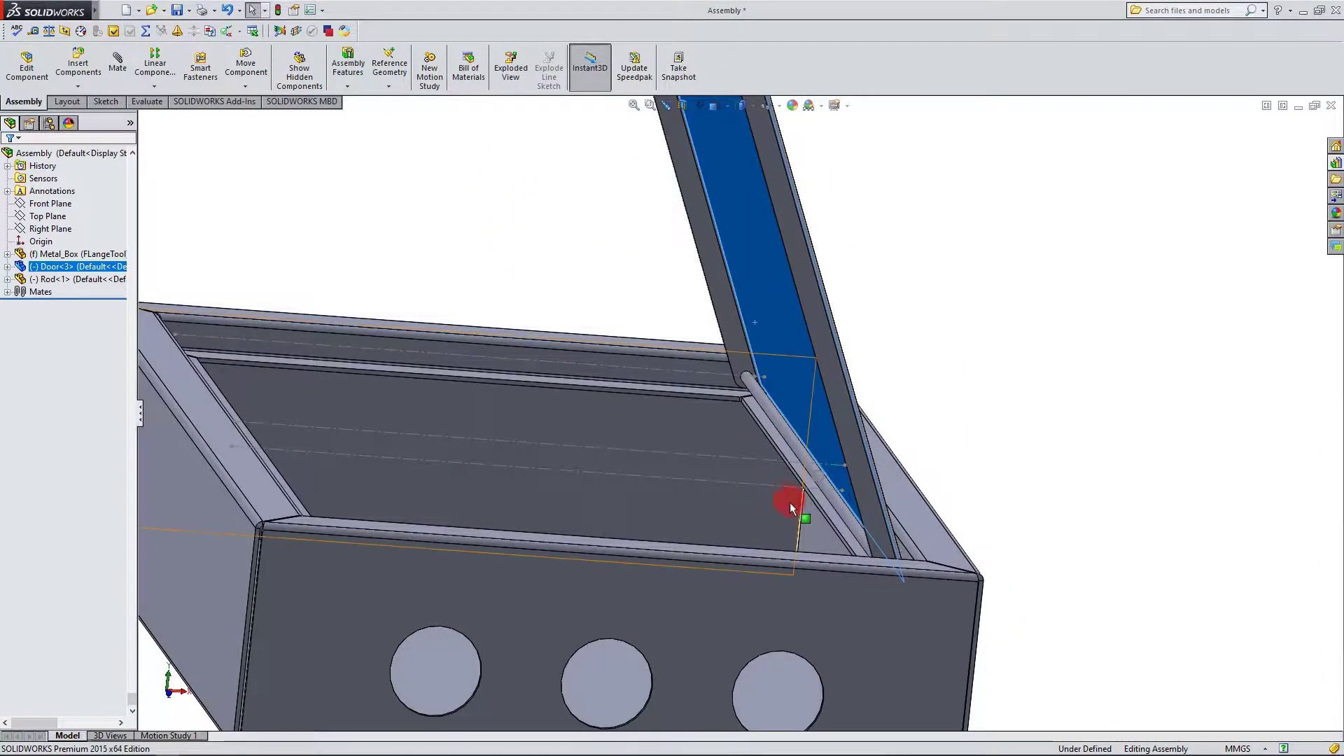
pyautogui.scroll(5, 770, 467)
pyautogui.scroll(-5, 815, 518)
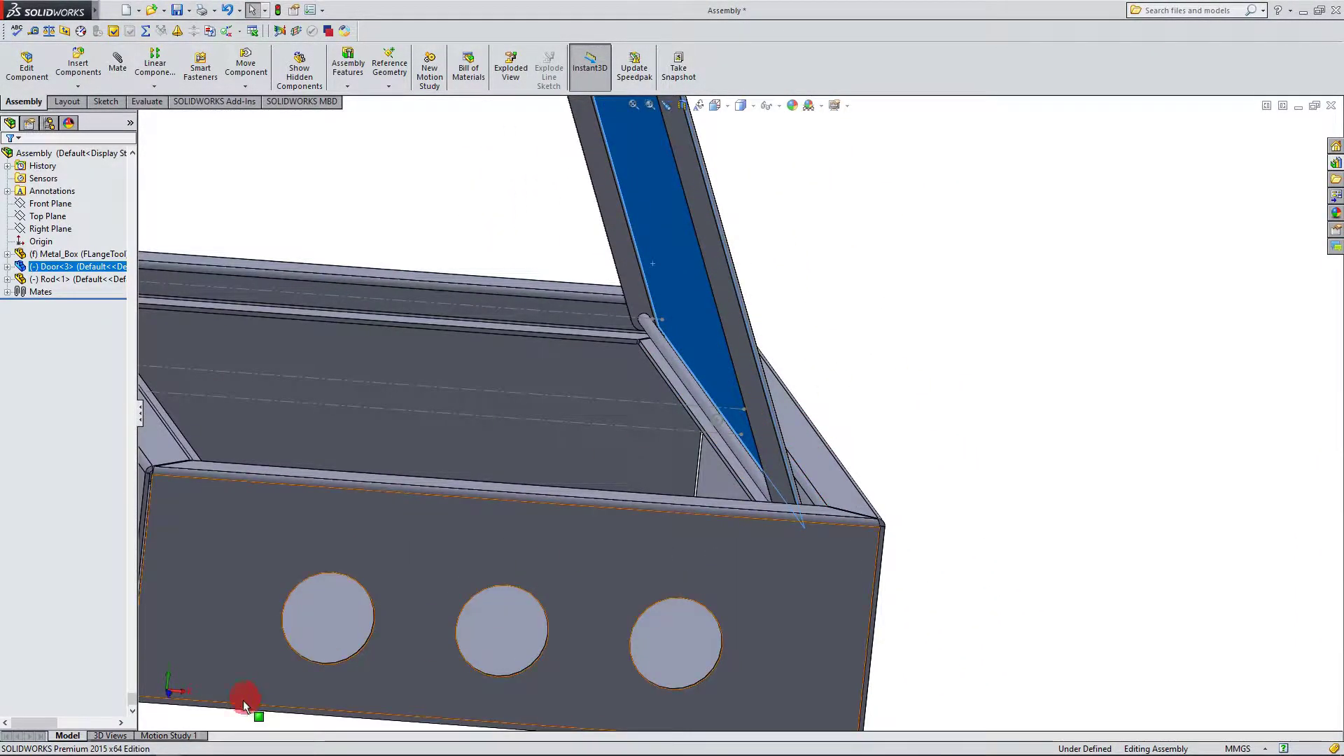
pyautogui.click(170, 693)
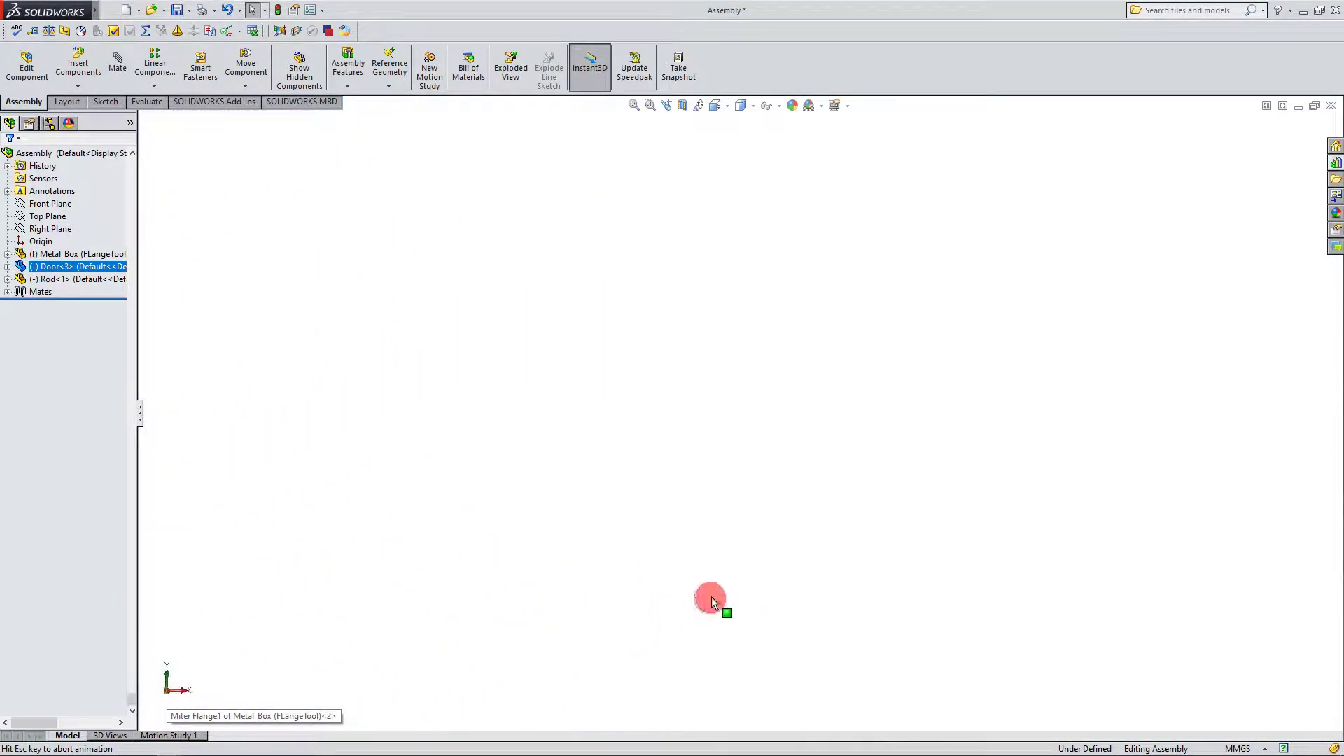
pyautogui.scroll(5, 707, 574)
pyautogui.scroll(5, 703, 555)
# Step: Turn off View Sketches to hide the sketch lines in the assembly
pyautogui.scroll(-4, 446, 578)
pyautogui.scroll(-5, 609, 423)
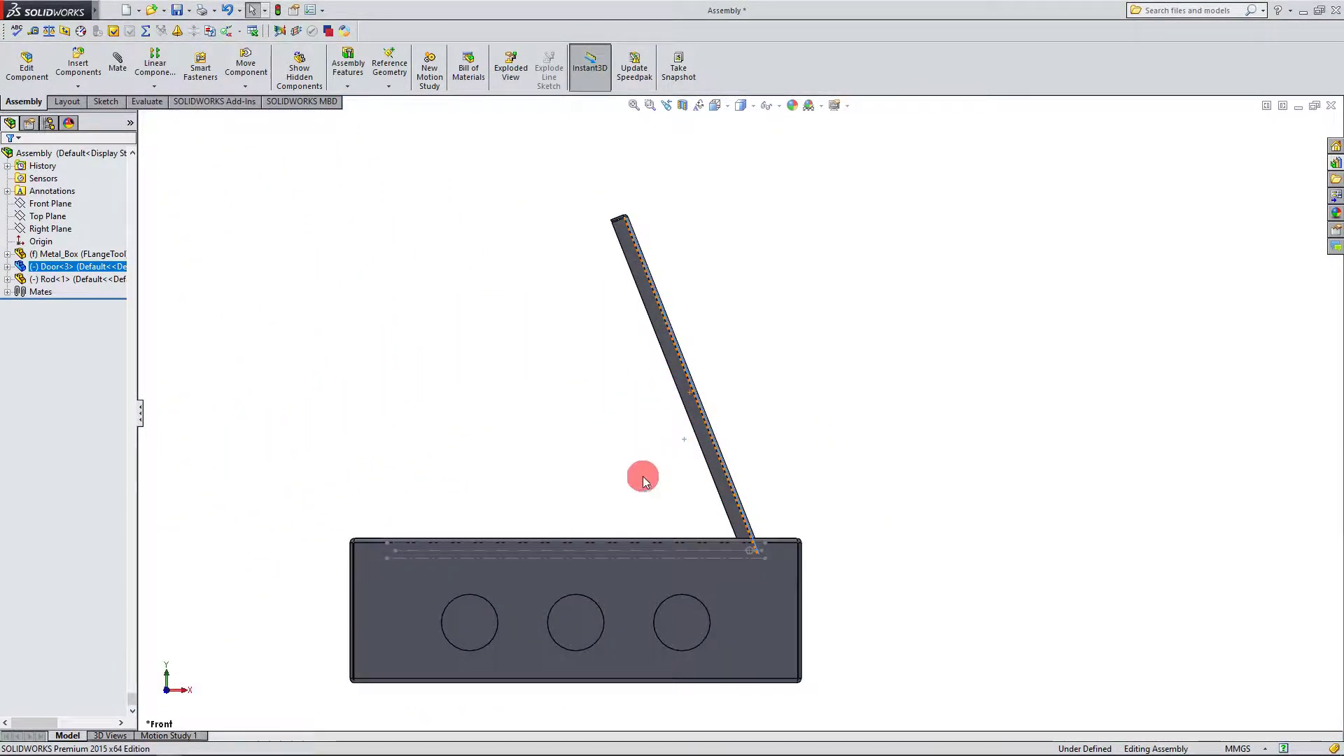
pyautogui.click(832, 297)
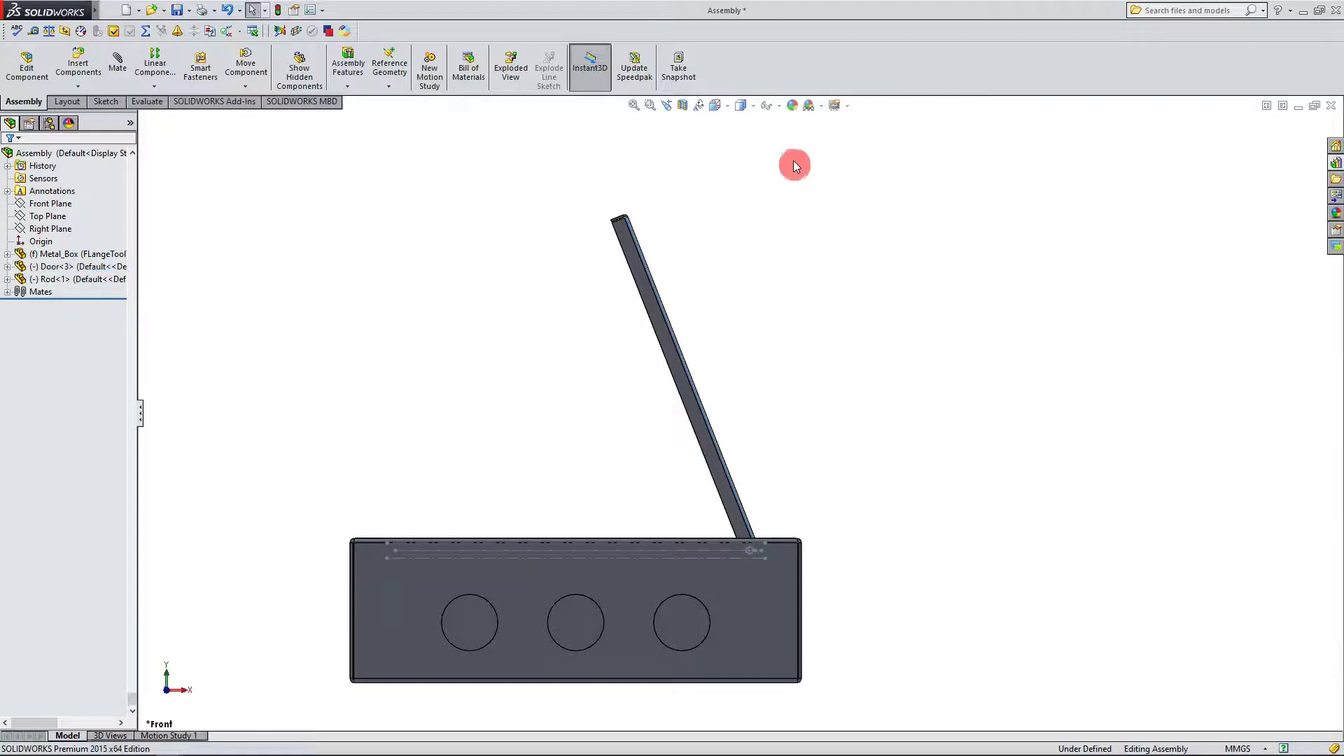
pyautogui.click(768, 108)
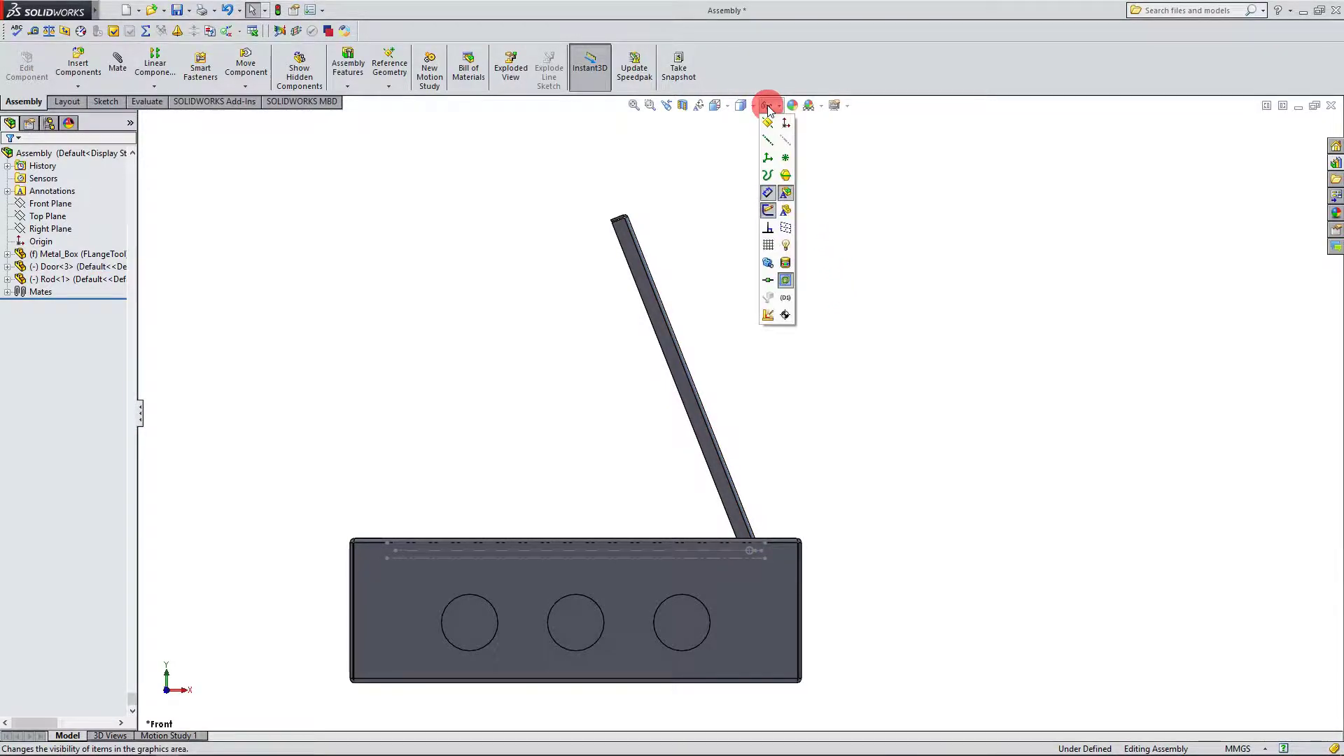
pyautogui.click(769, 210)
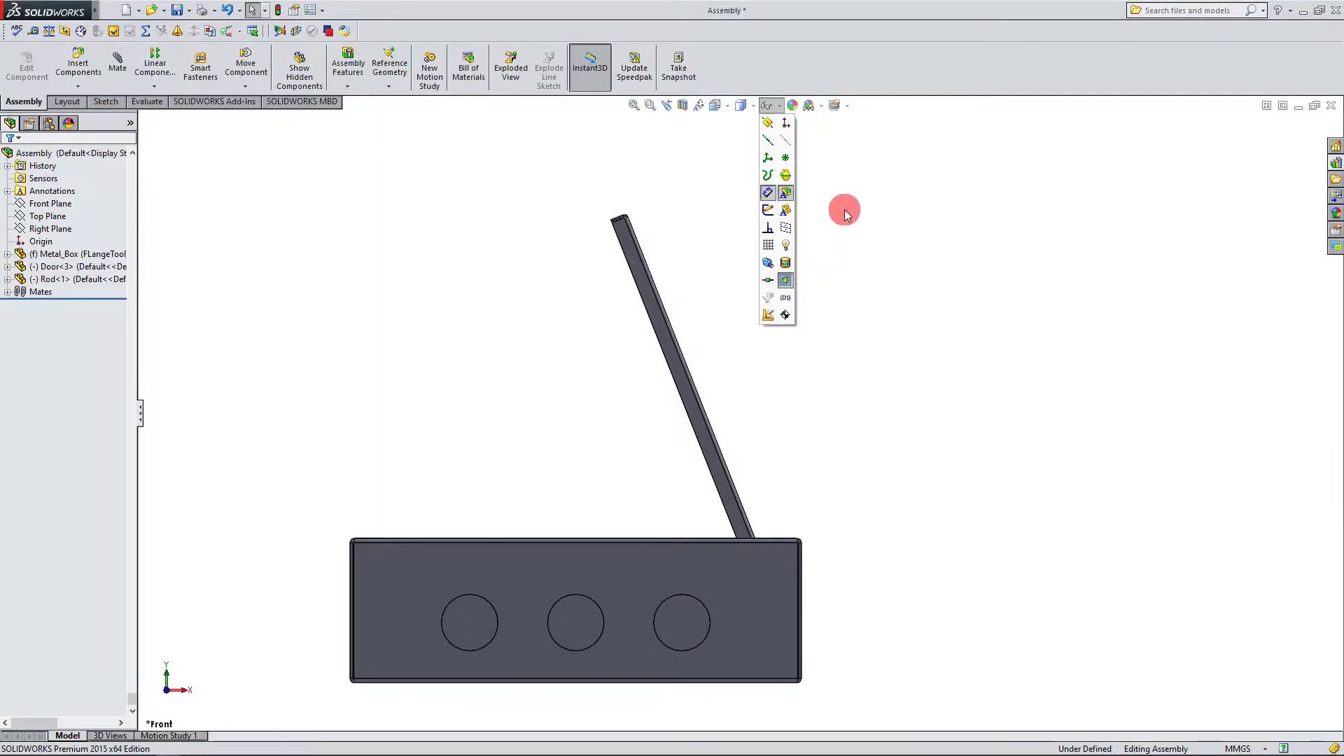
# Step: Set the display style to Hidden Lines Visible
pyautogui.click(753, 110)
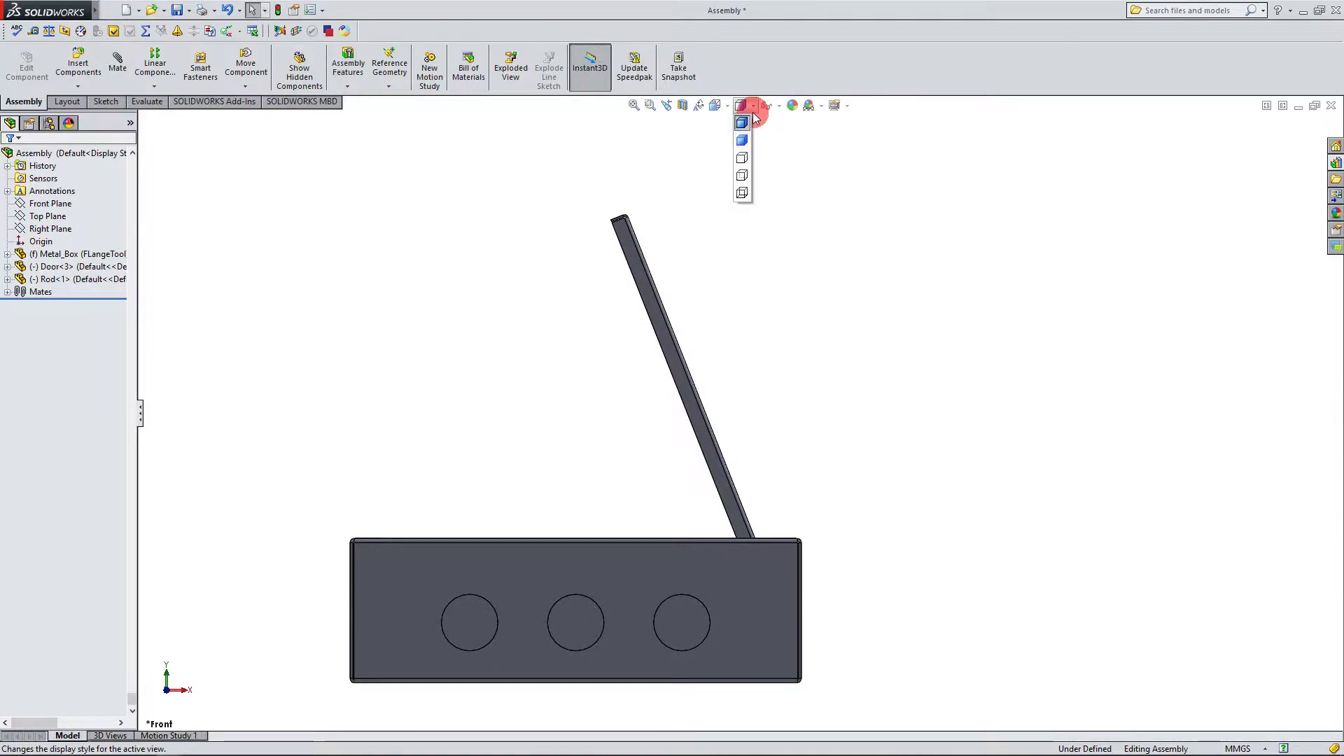
pyautogui.click(742, 176)
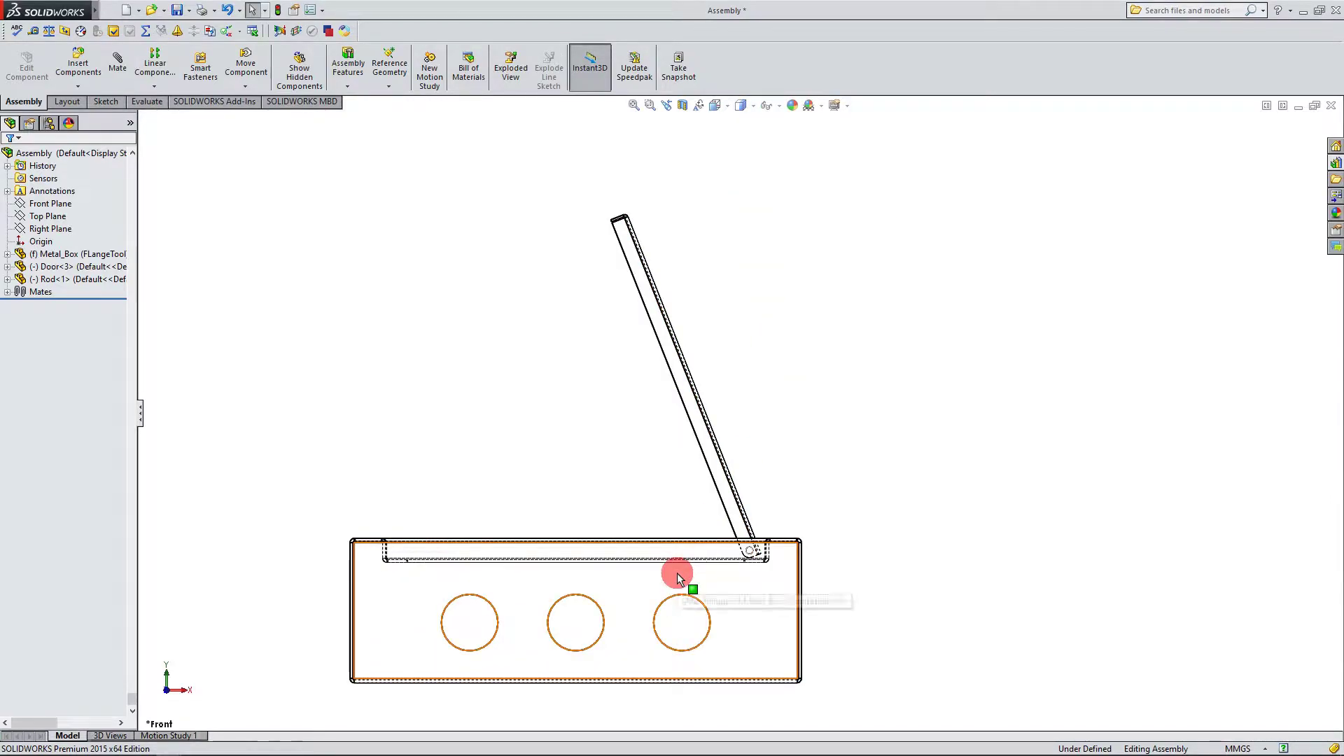
pyautogui.scroll(-3, 493, 569)
pyautogui.scroll(-2, 977, 489)
pyautogui.scroll(3, 972, 489)
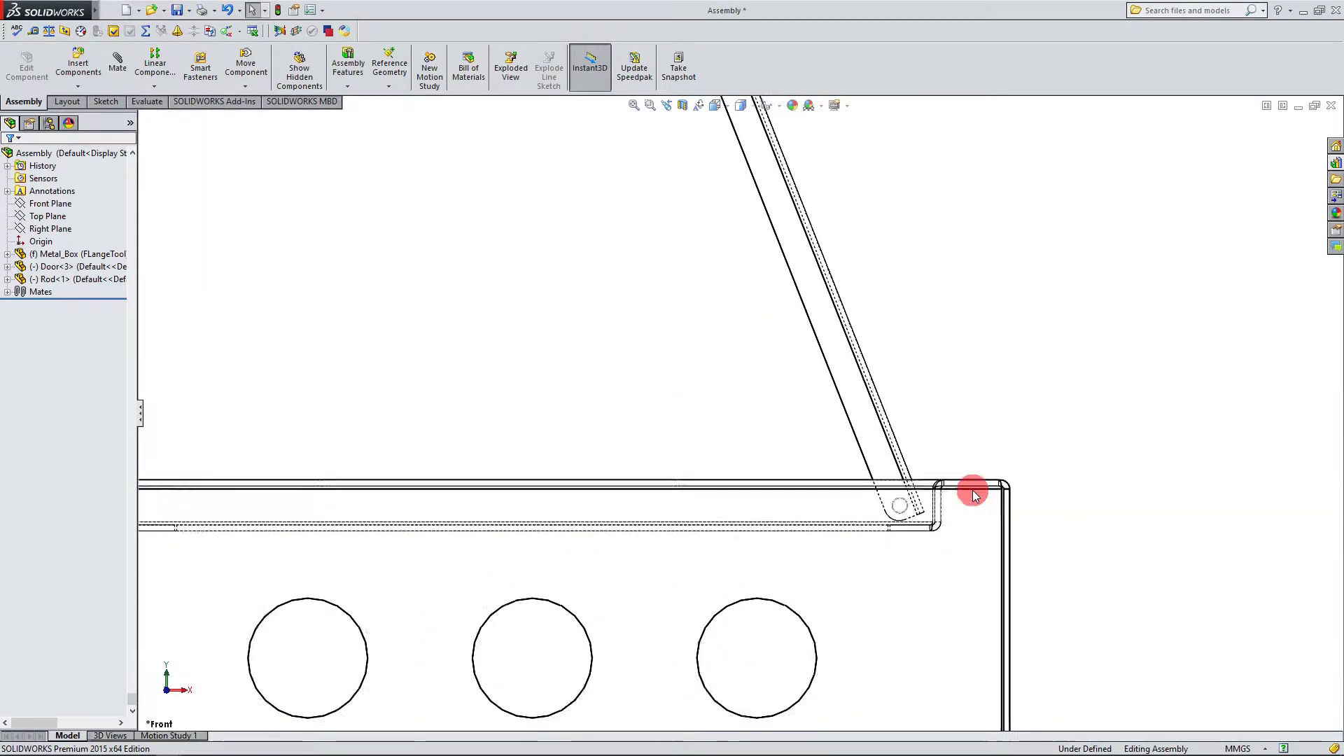
pyautogui.scroll(-2, 476, 452)
# Step: Swing the door to a nearly upright open angle, leaving the box top open
pyautogui.moveTo(831, 192)
pyautogui.mouseDown()
pyautogui.moveTo(774, 216)
pyautogui.moveTo(670, 305)
pyautogui.moveTo(618, 380)
pyautogui.moveTo(577, 498)
pyautogui.moveTo(602, 441)
pyautogui.moveTo(681, 346)
pyautogui.moveTo(753, 293)
pyautogui.moveTo(897, 252)
pyautogui.moveTo(983, 247)
pyautogui.moveTo(992, 265)
pyautogui.mouseUp()
pyautogui.scroll(5, 1032, 411)
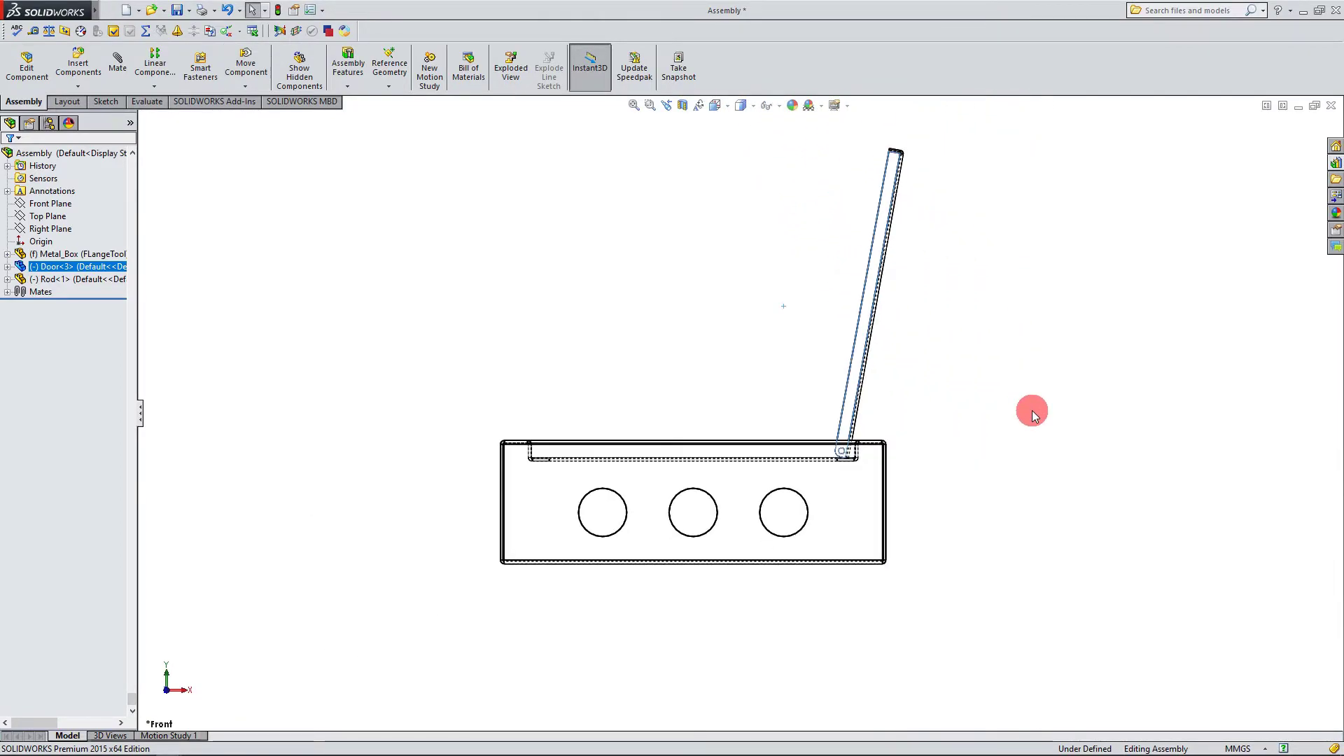
pyautogui.scroll(-2, 630, 366)
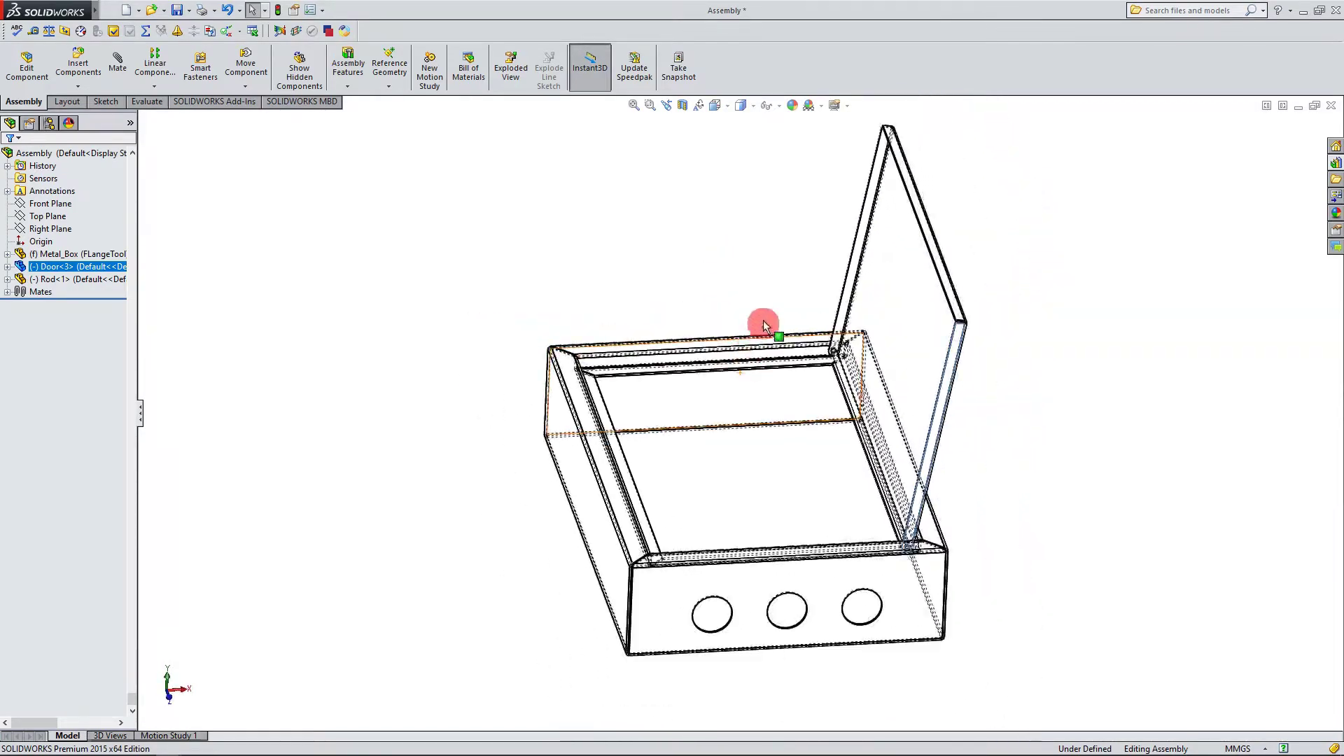